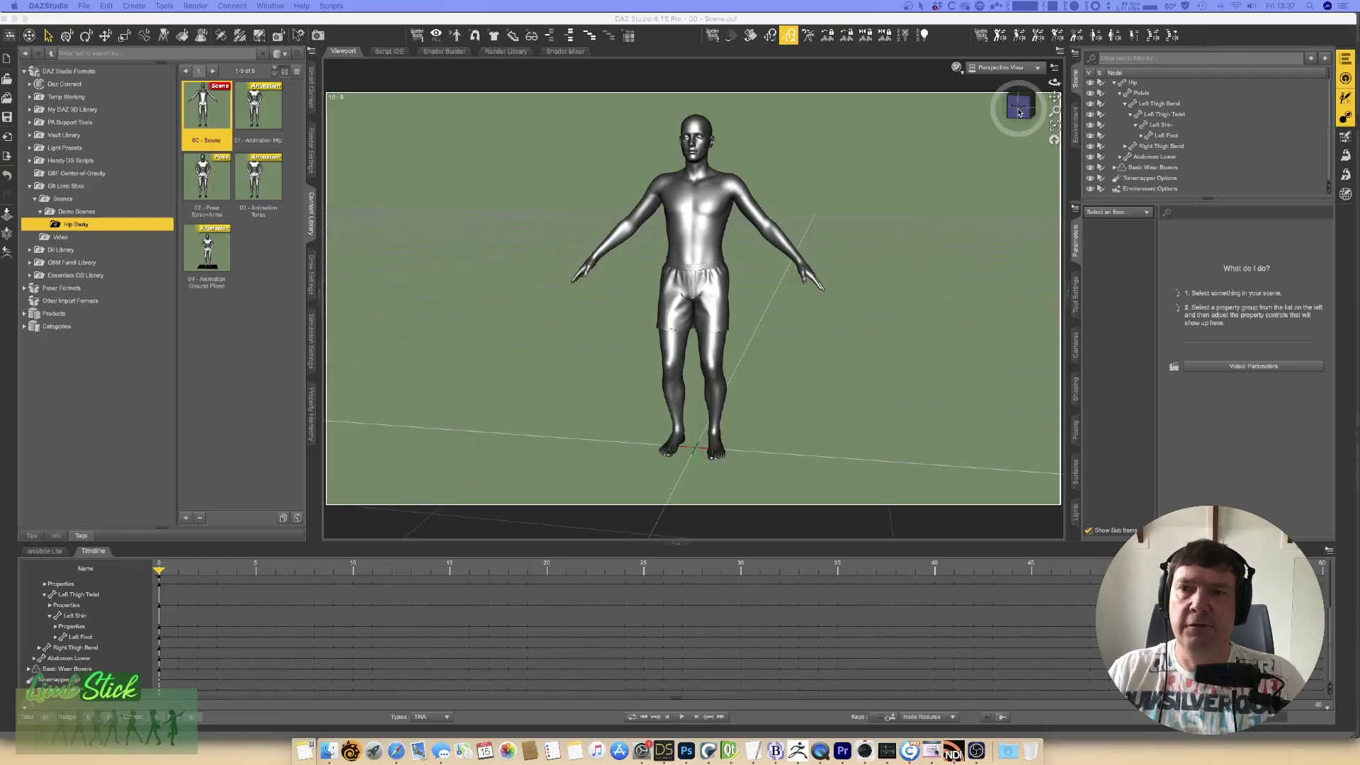
Step: Select Genesis 8 Male and apply the '01 - Animation Hip' preset from the Content Library
drag(1019, 106, 951, 115)
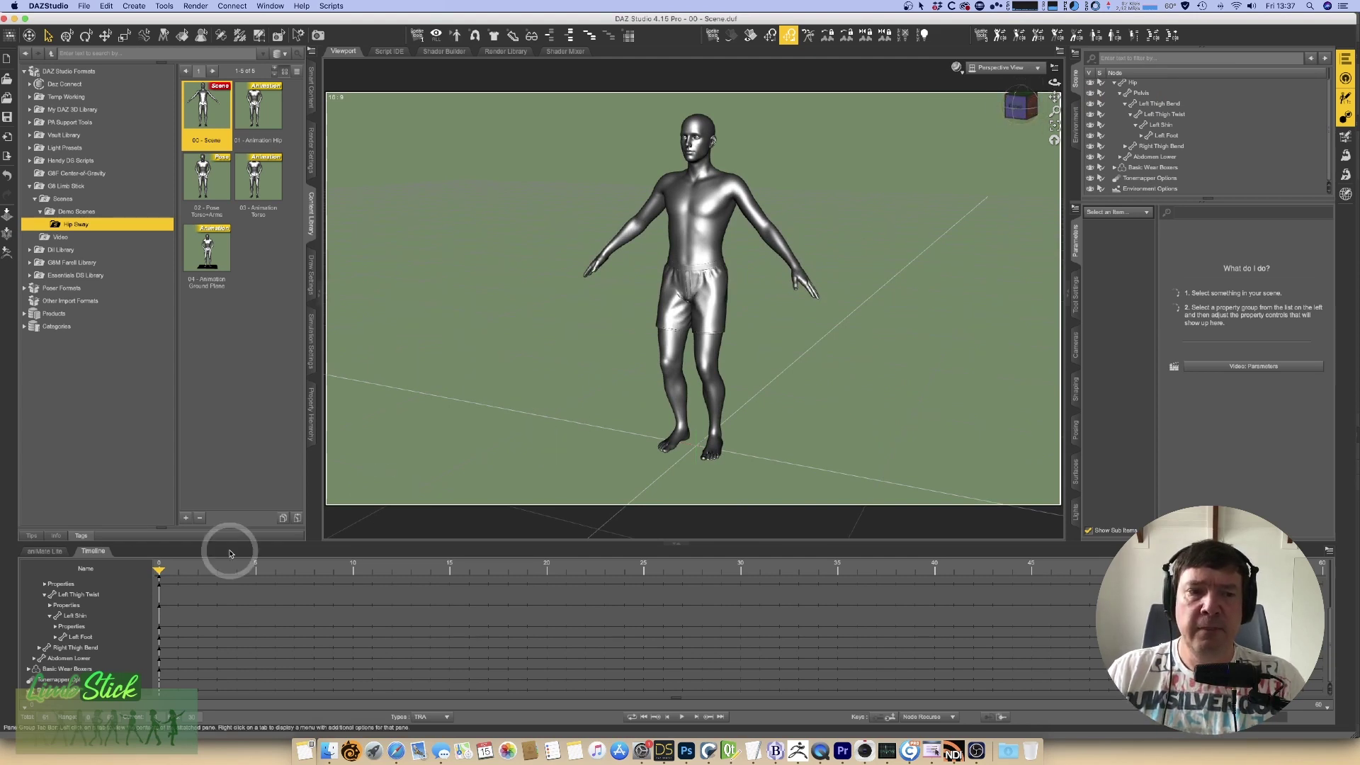
drag(160, 571, 127, 550)
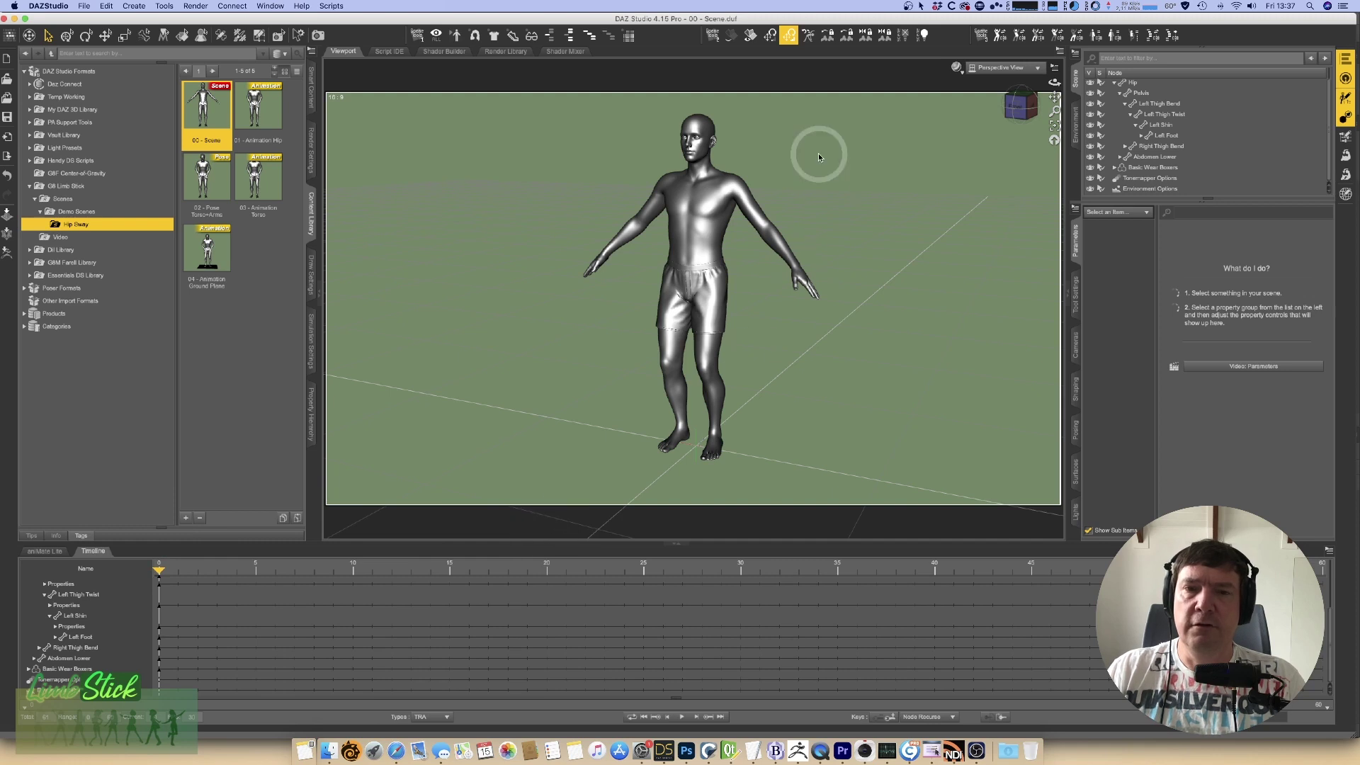
drag(1020, 129, 1017, 113)
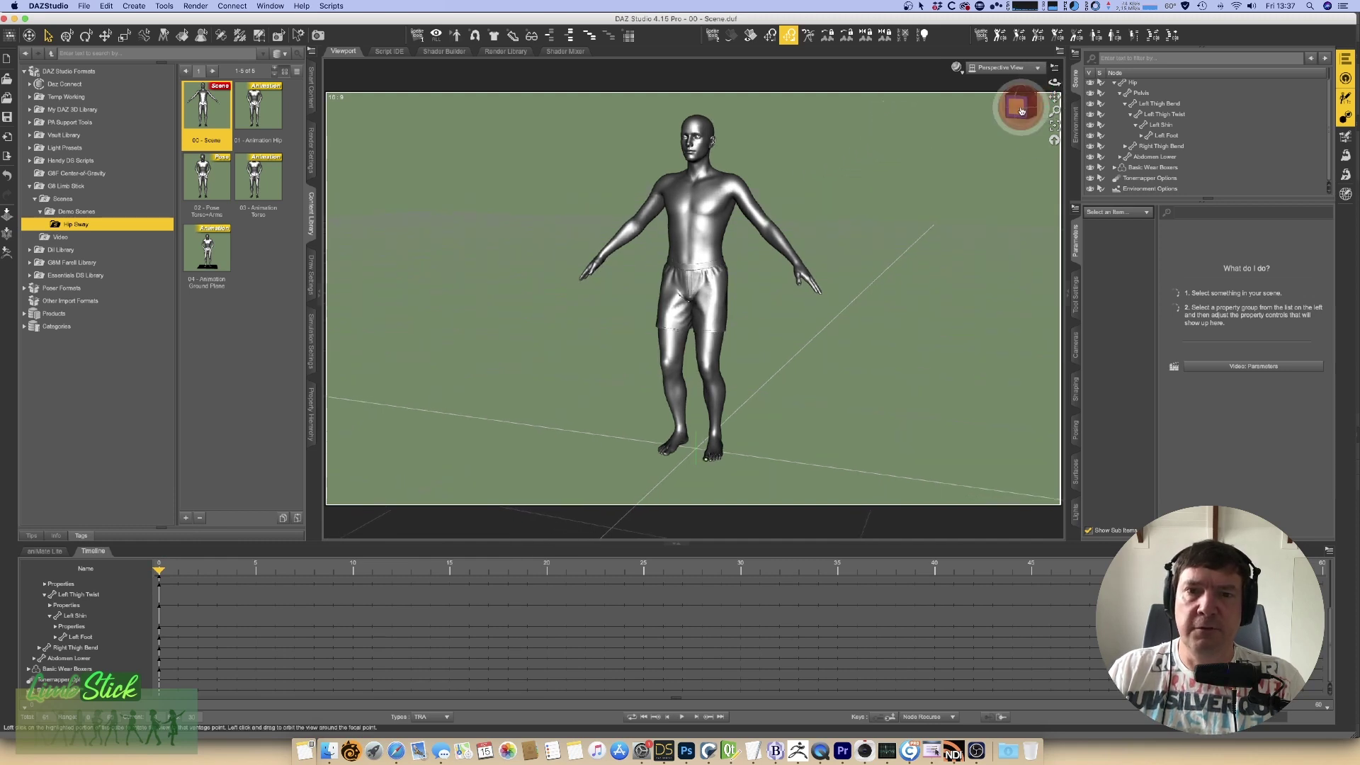
scroll(1150, 106, up, 1)
click(1142, 83)
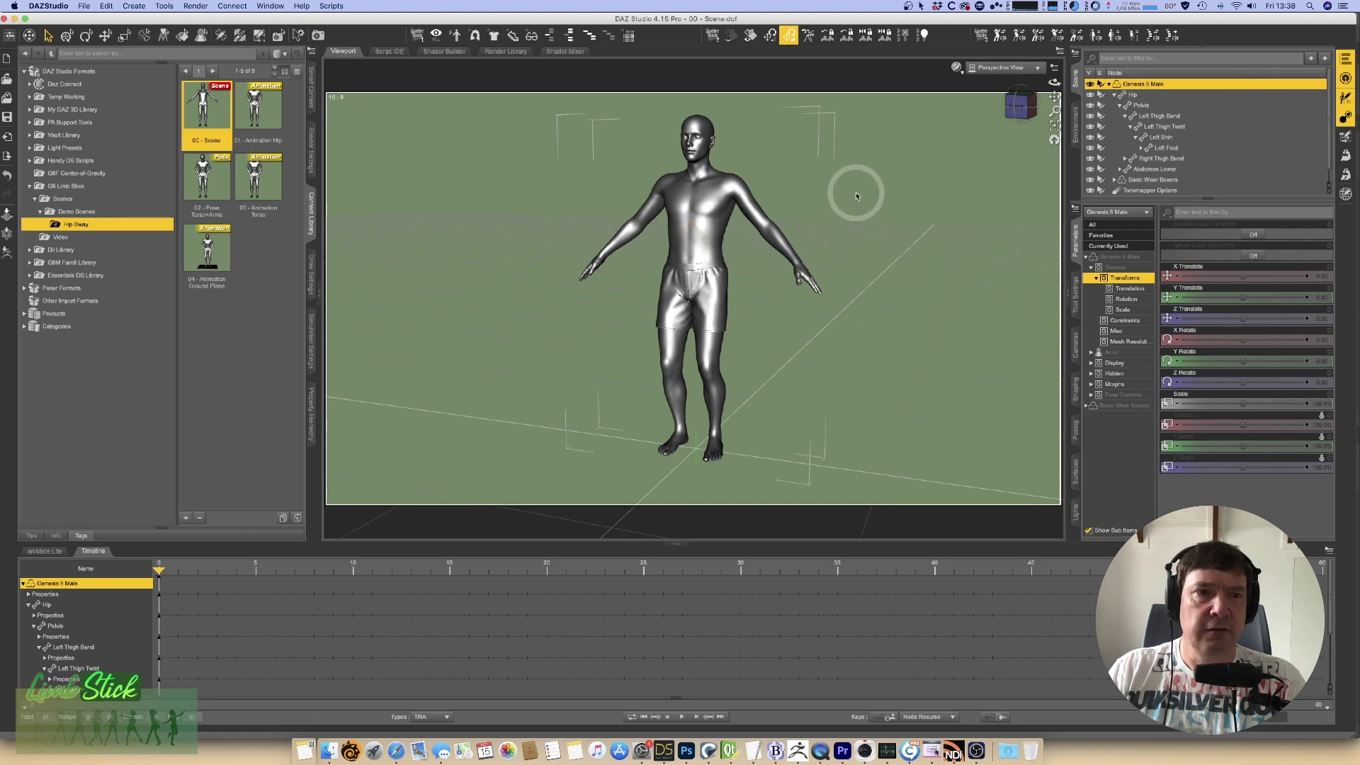
double_click(257, 107)
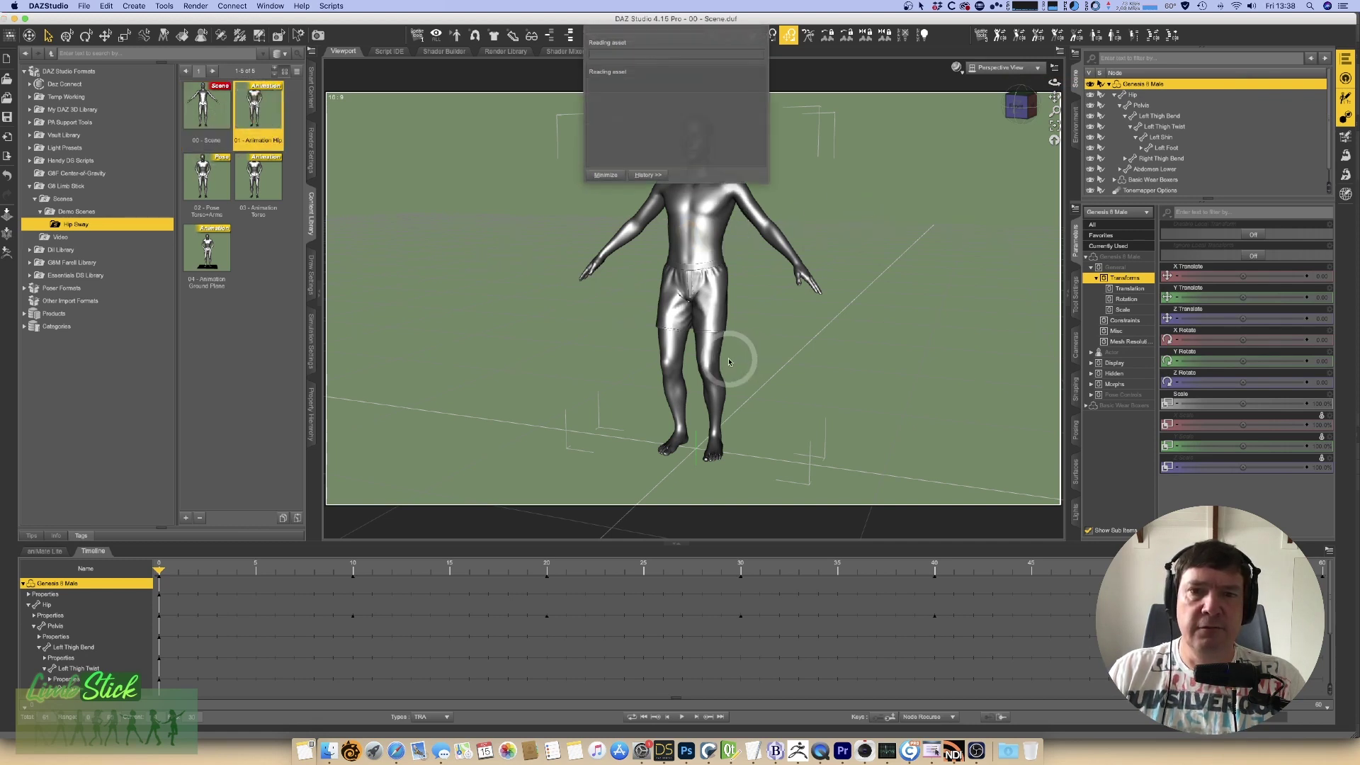
Step: Select the Hip, scrub to about frame 11, play the sway, then return to frame 0
click(1132, 94)
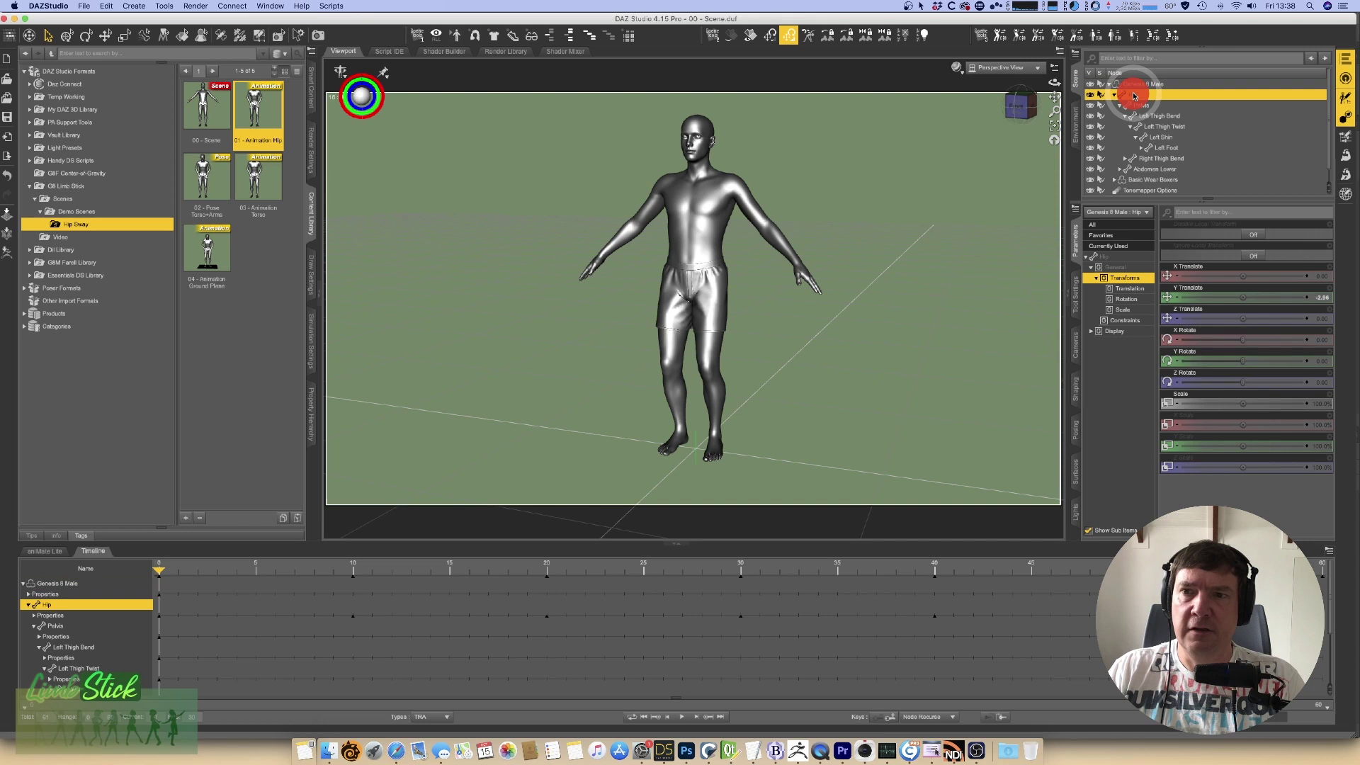
drag(159, 569, 565, 602)
click(682, 716)
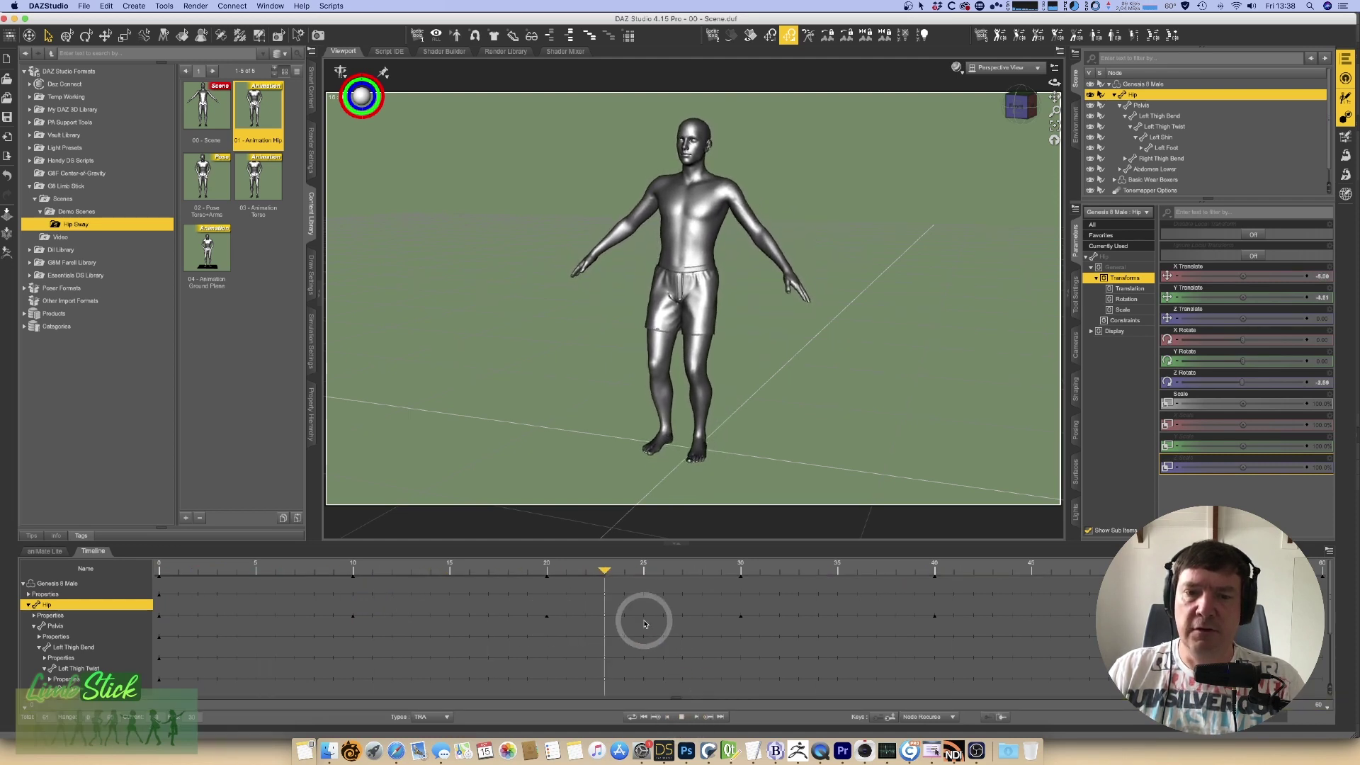
click(681, 716)
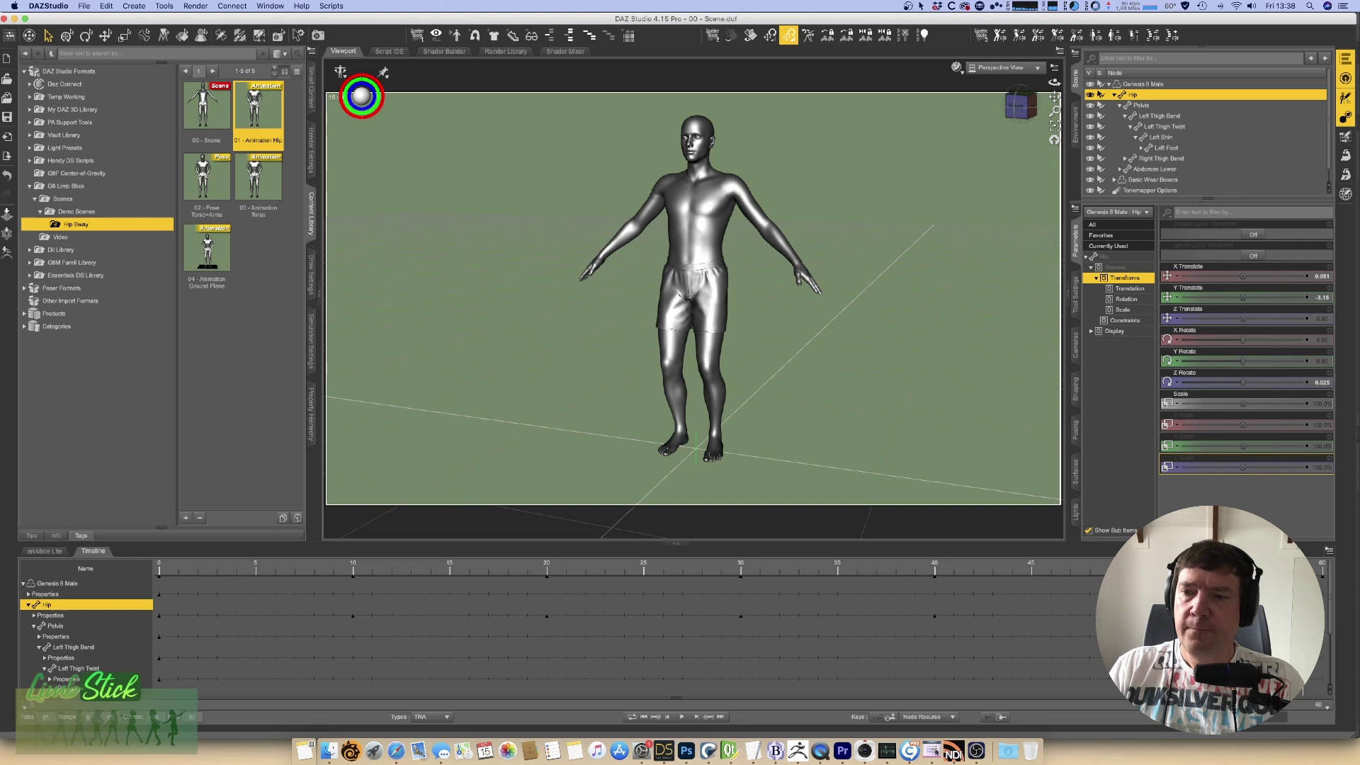
drag(576, 616, 199, 582)
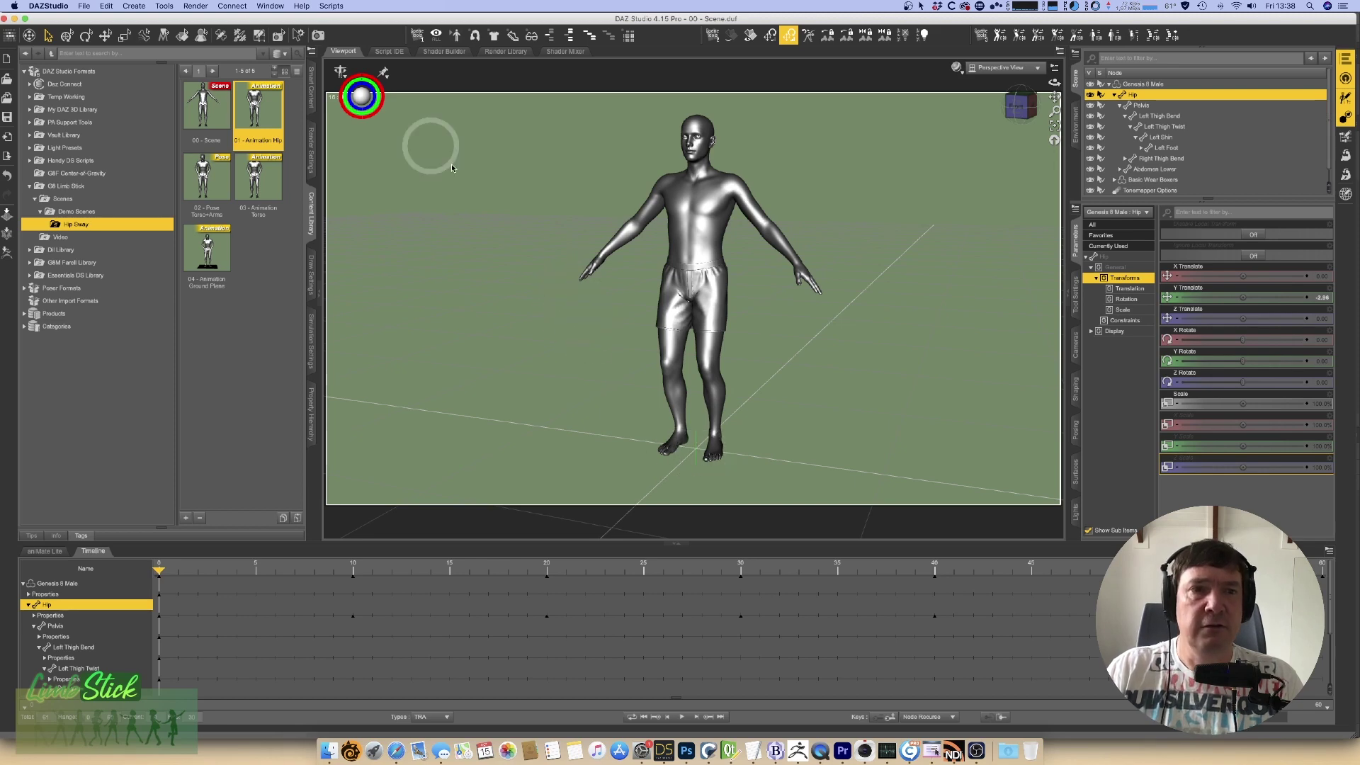
Step: Create a Plane primitive via Create > New Primitive and scrub the hip sway back to frame 0
click(131, 6)
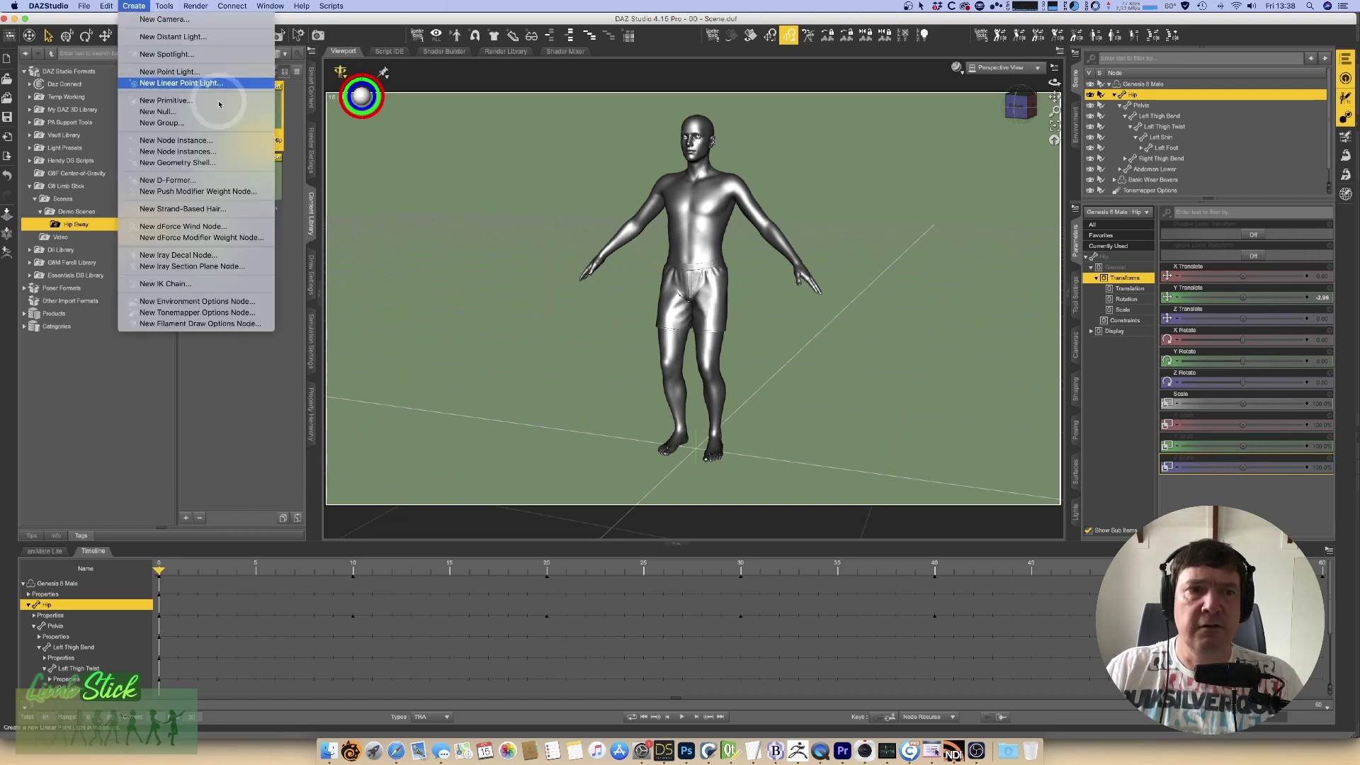
click(170, 103)
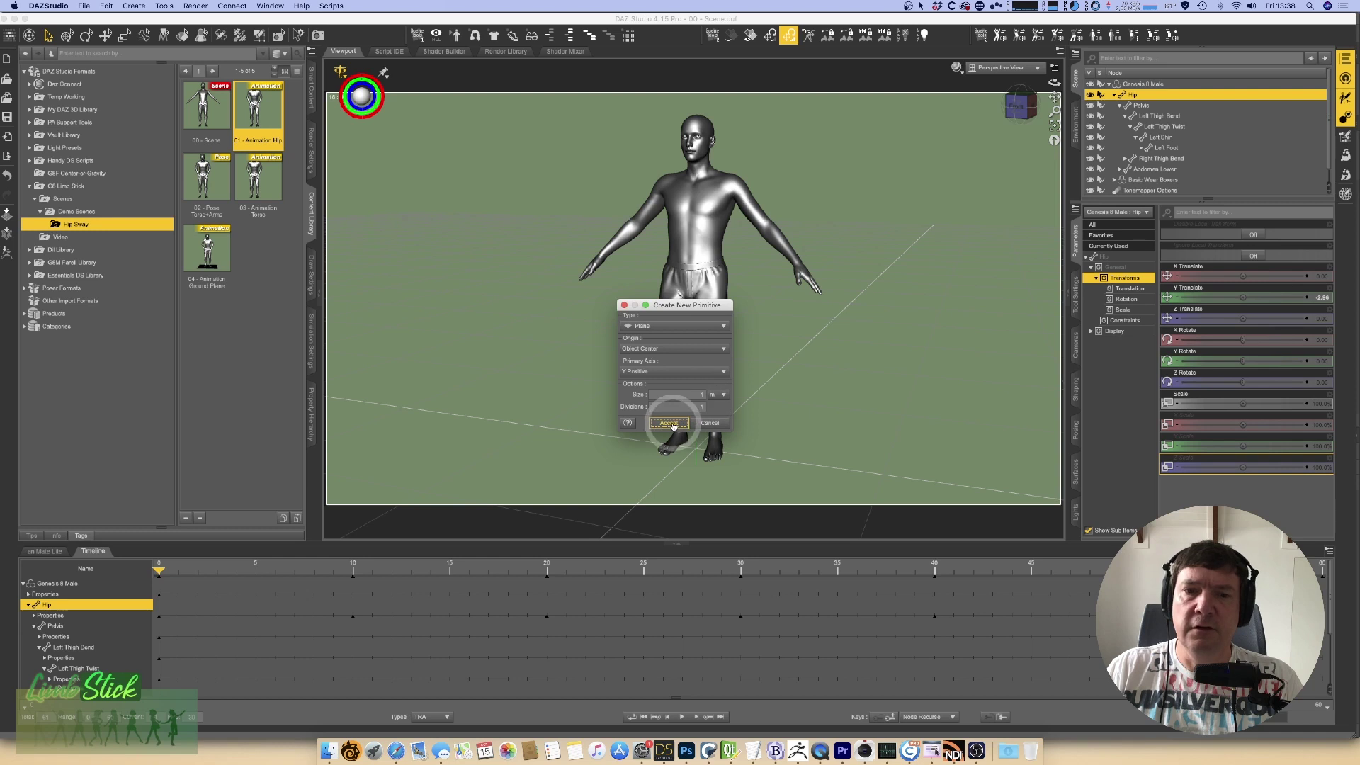
click(671, 424)
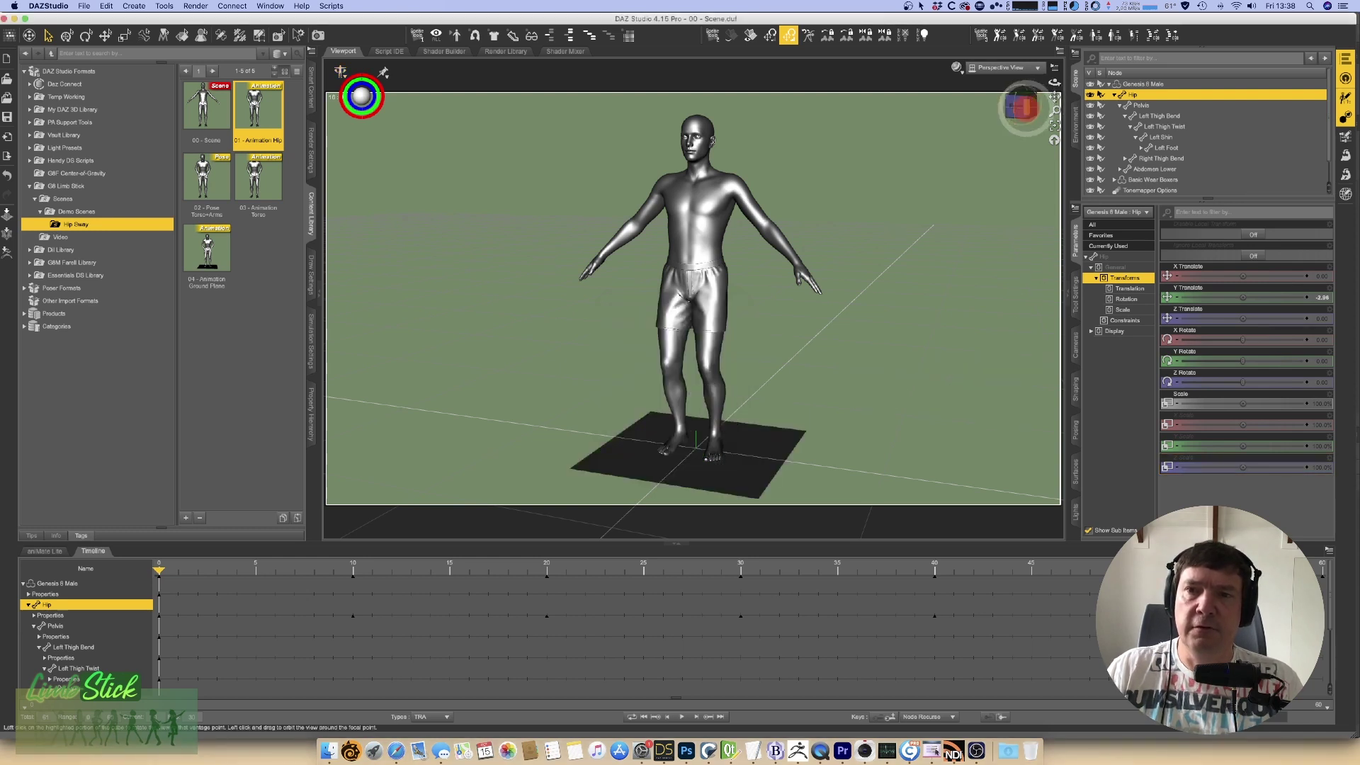
drag(1020, 106, 1015, 108)
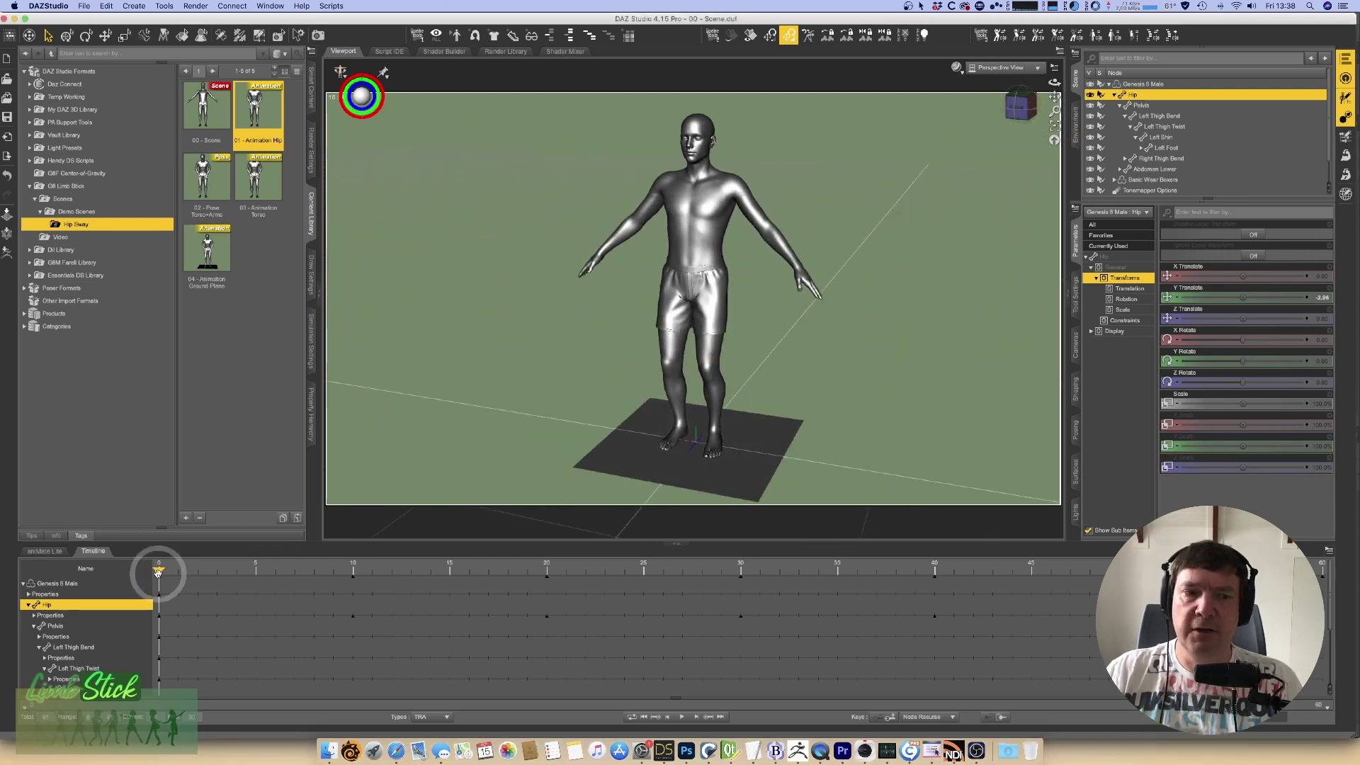
drag(158, 572, 13, 614)
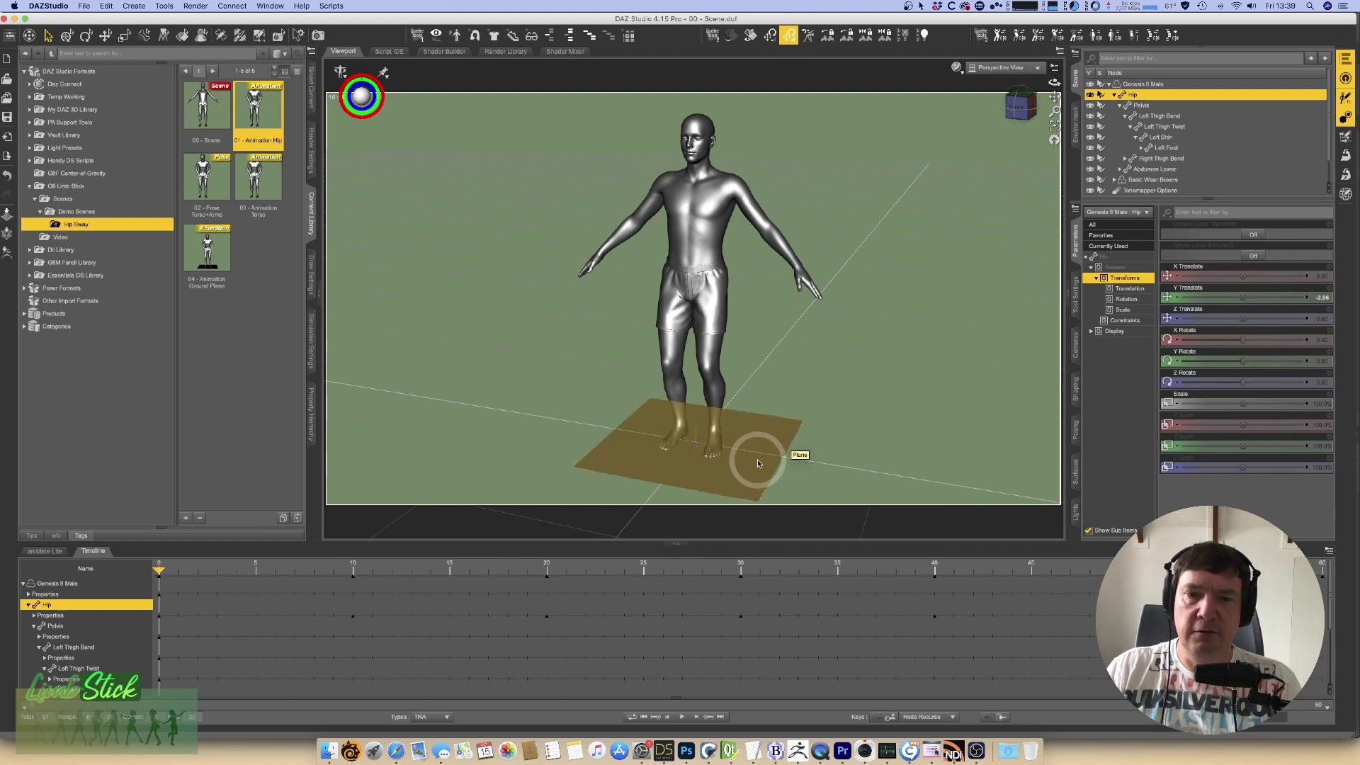
Step: Select Right Foot, Left Foot and the Plane, then launch the 3DU LimbStick script
click(677, 432)
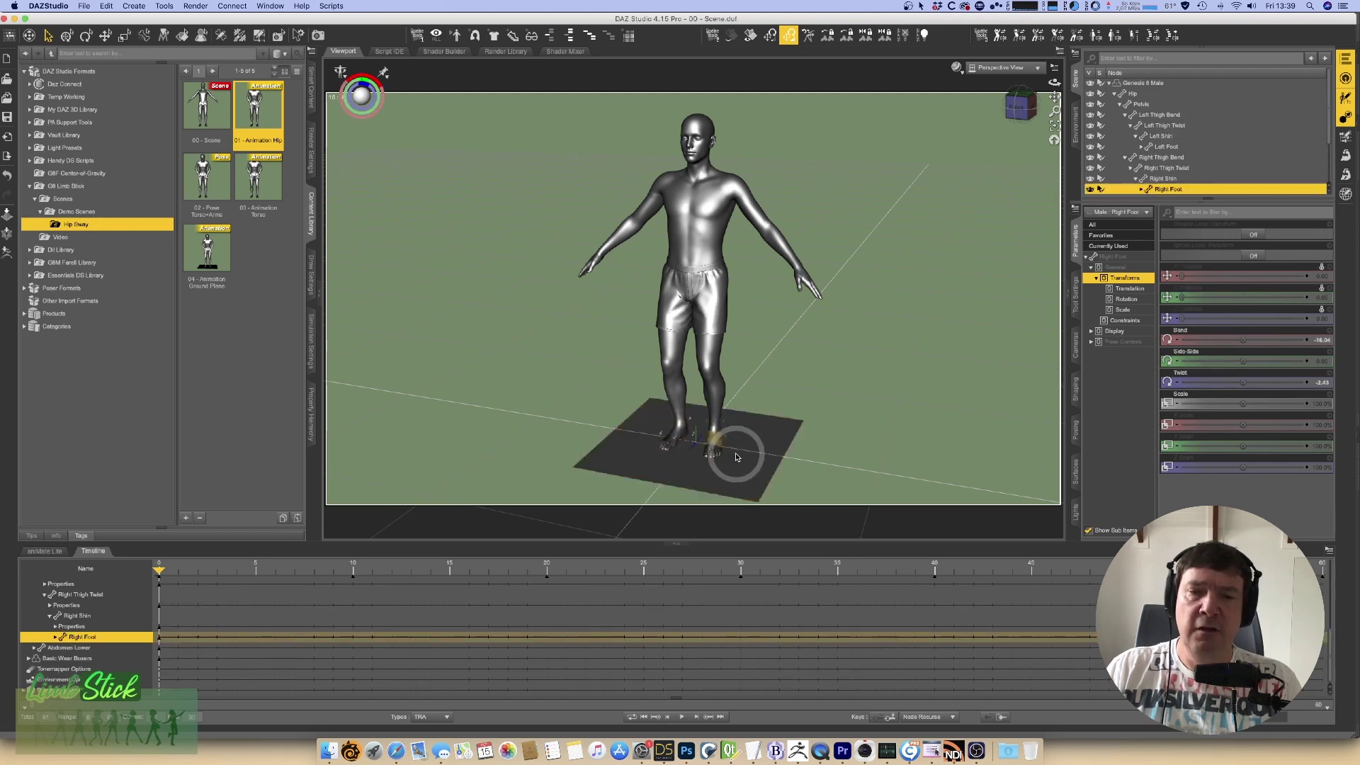
super+click(714, 443)
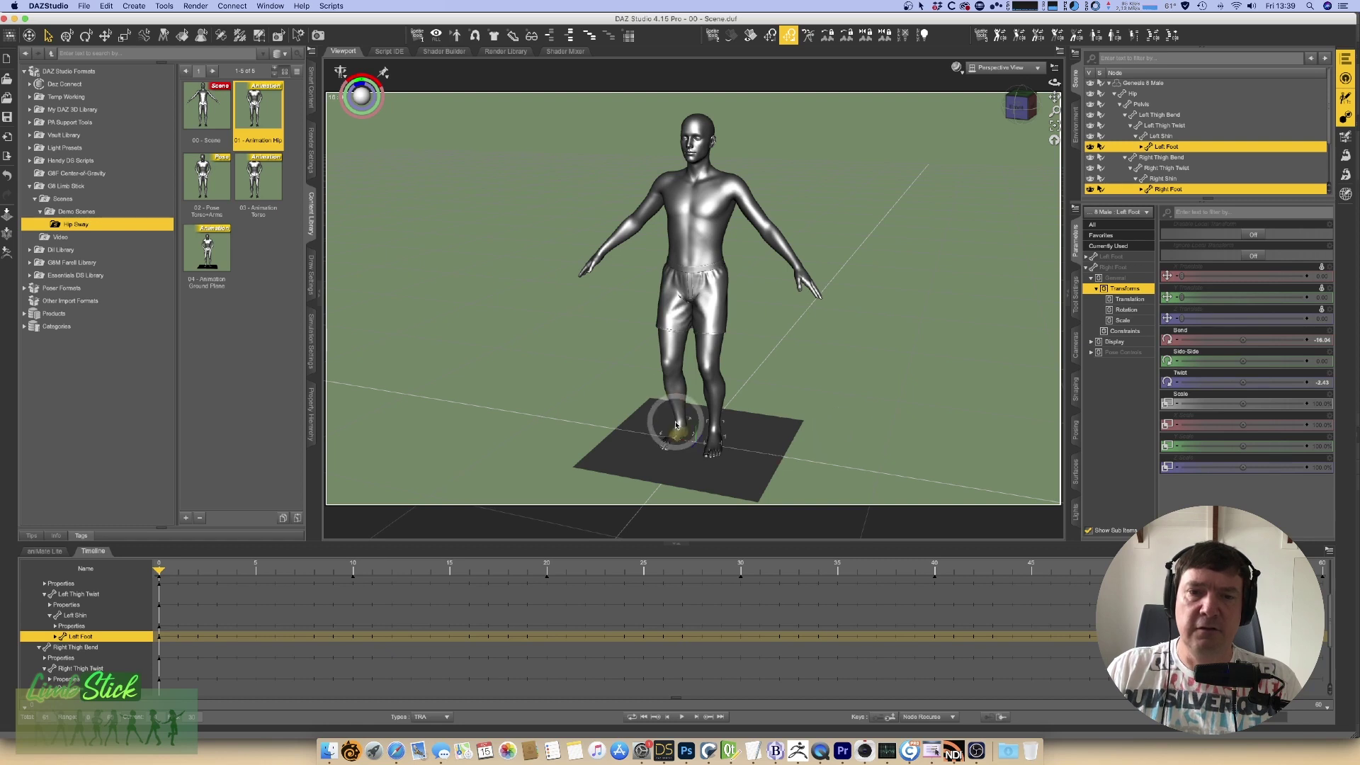
super+click(752, 425)
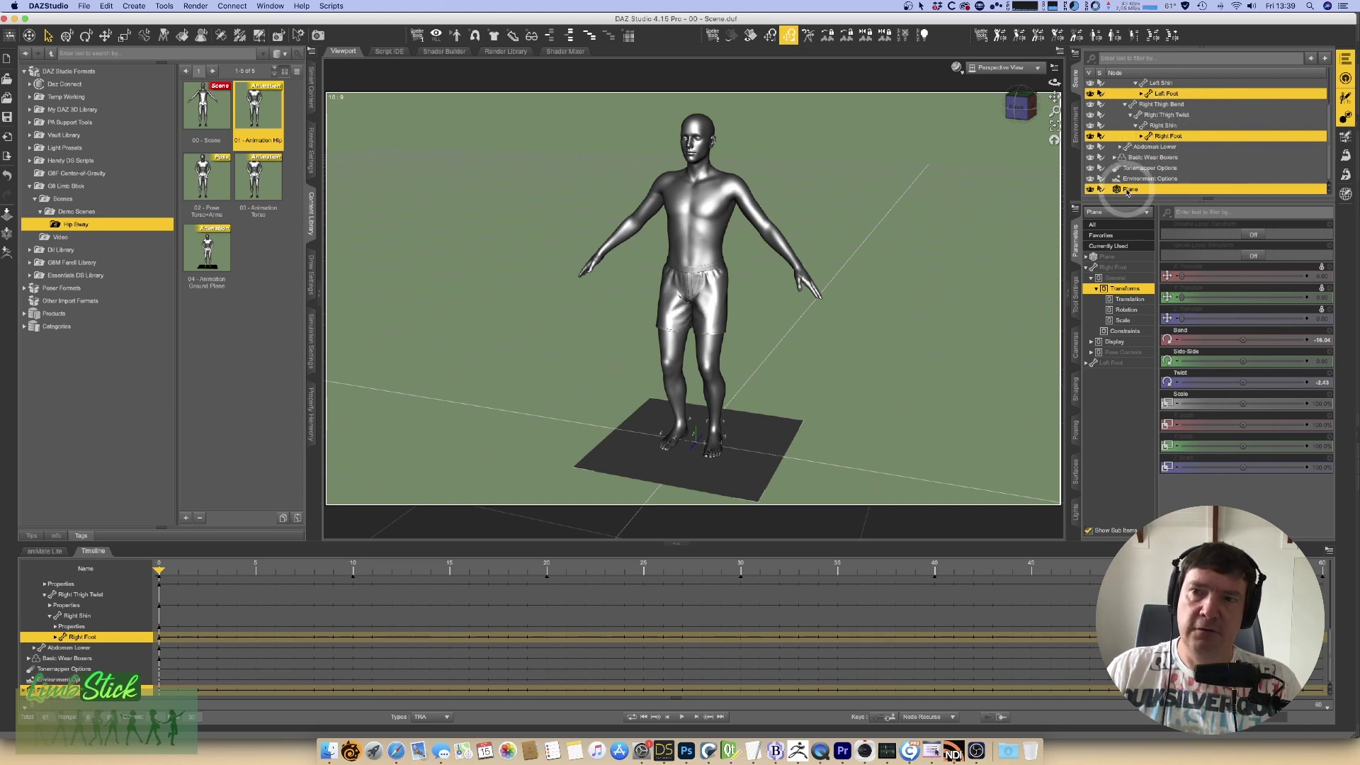
click(331, 6)
click(361, 50)
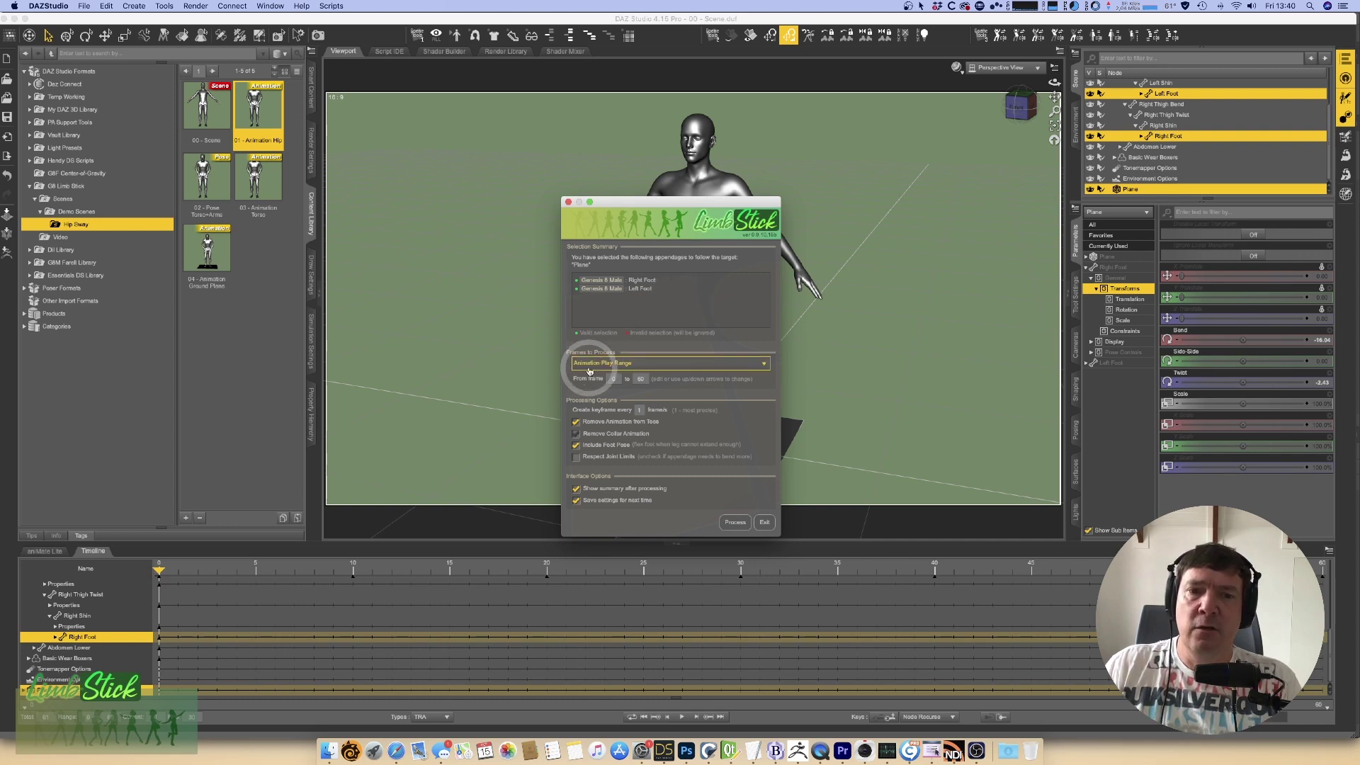
Step: Run LimbStick over the Animation Play Range with Remove Animation from Toes enabled
click(653, 364)
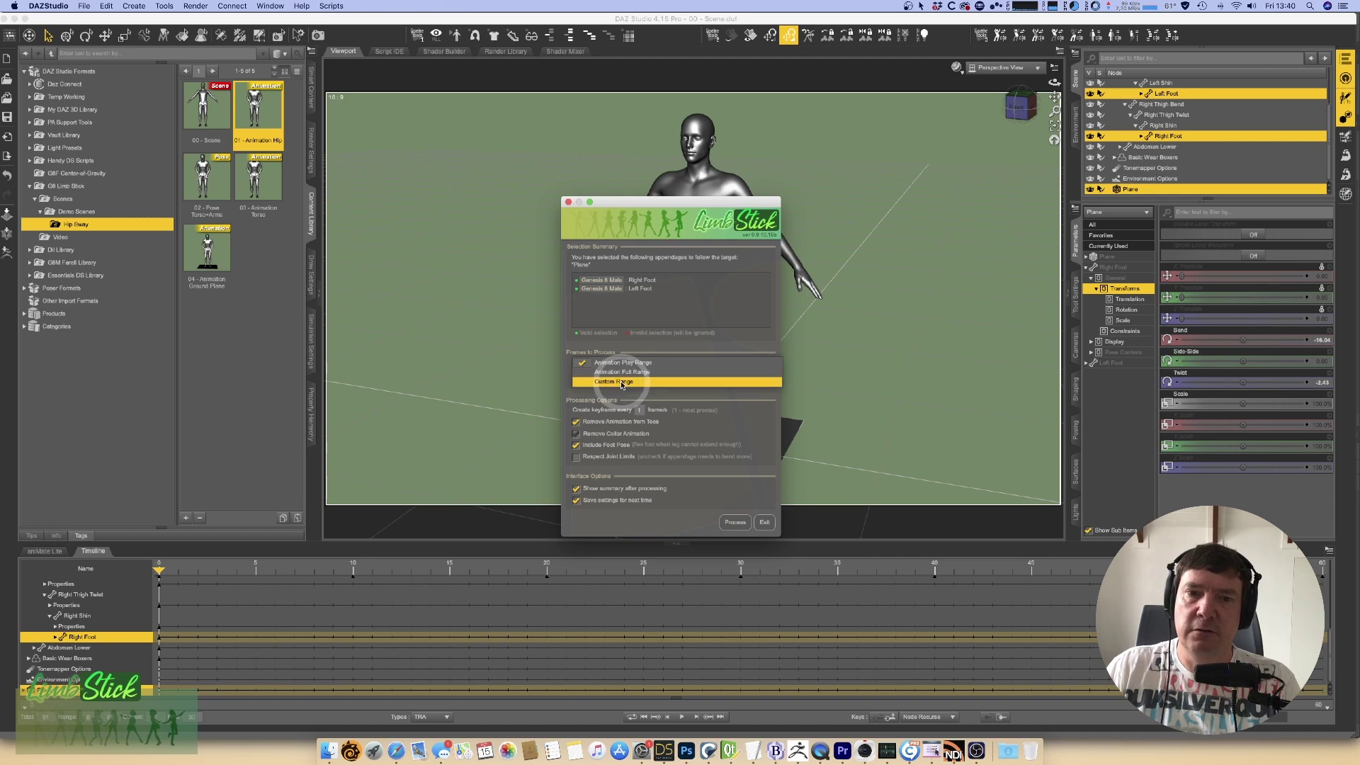
click(623, 363)
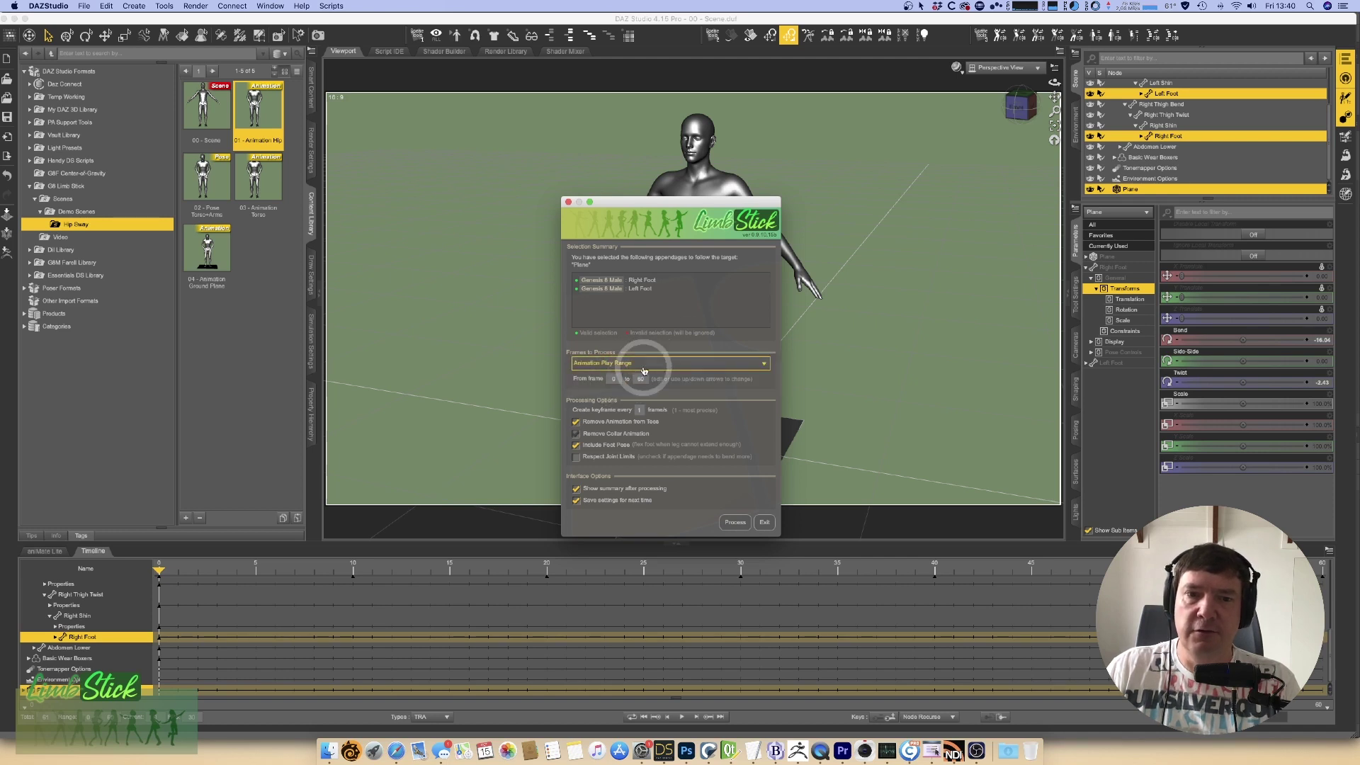
click(210, 570)
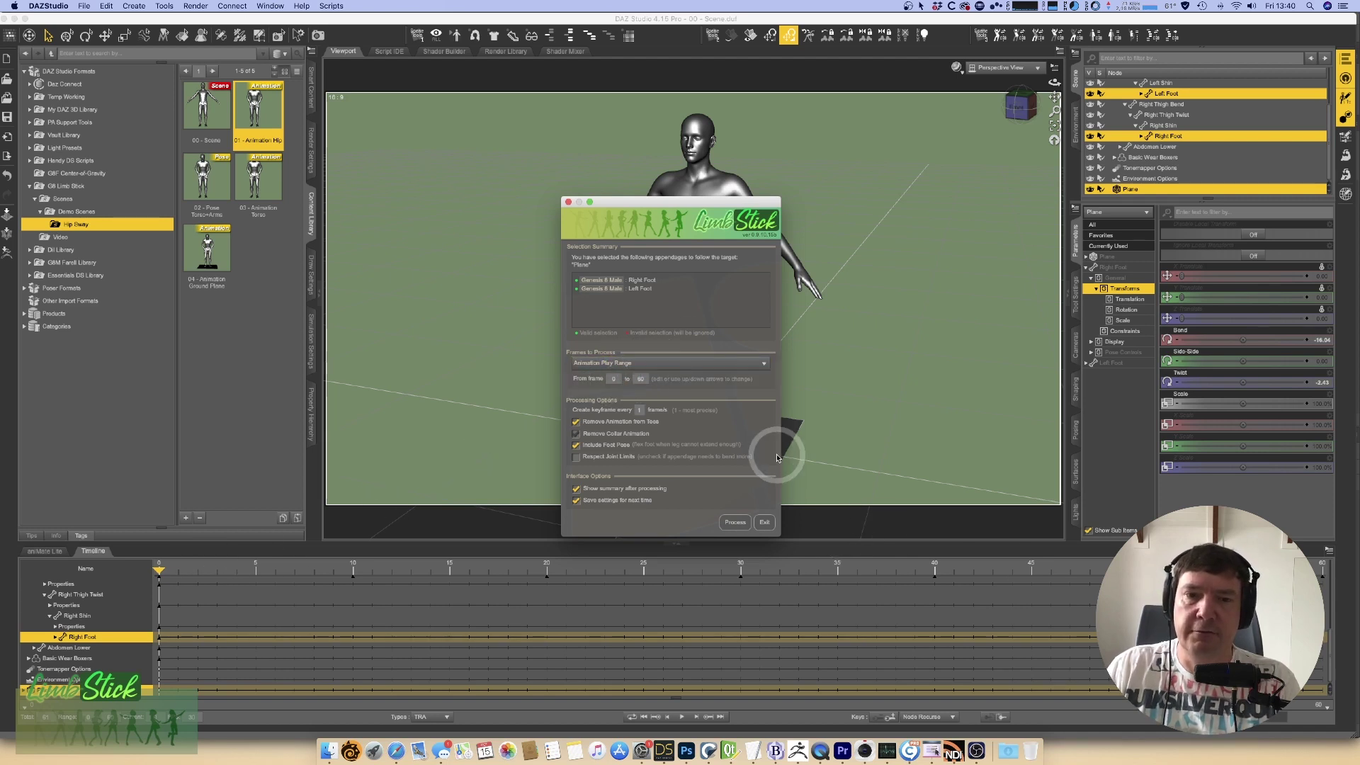
click(575, 420)
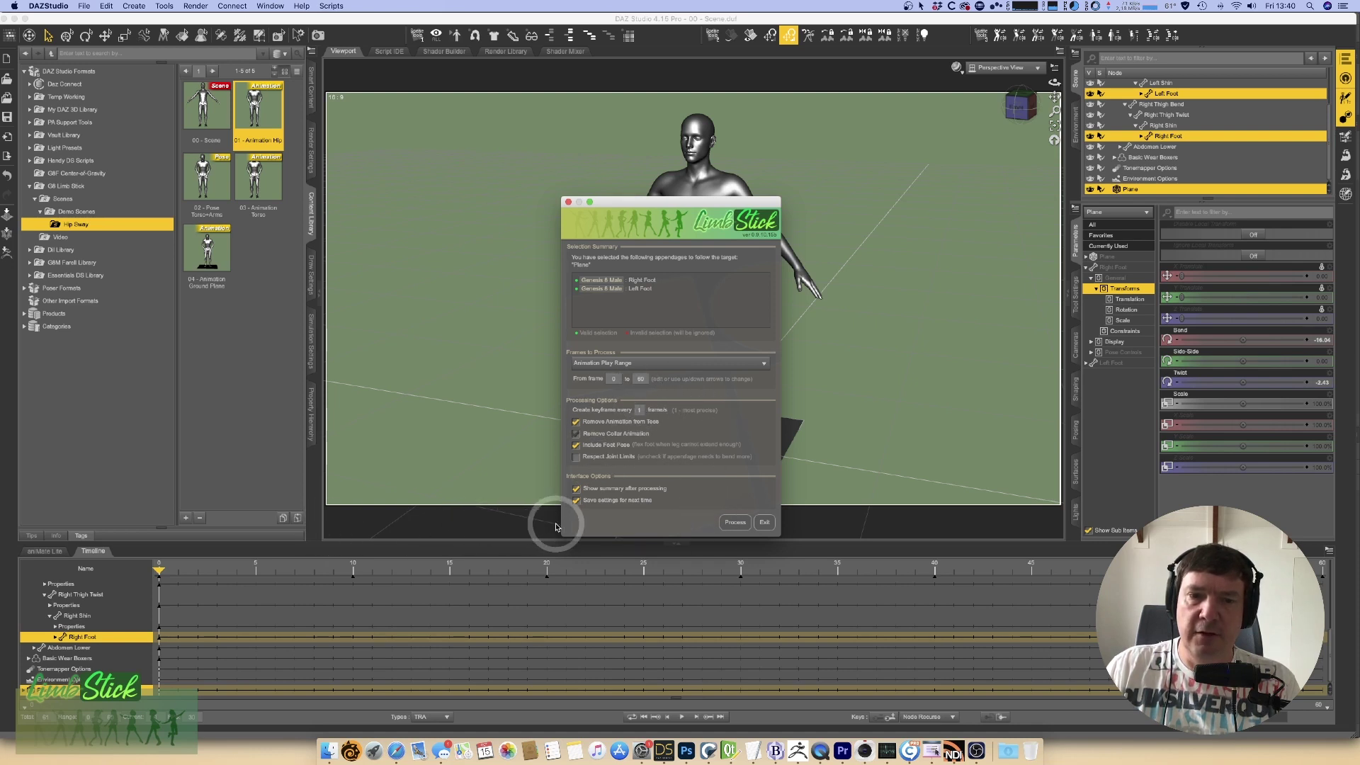
click(735, 522)
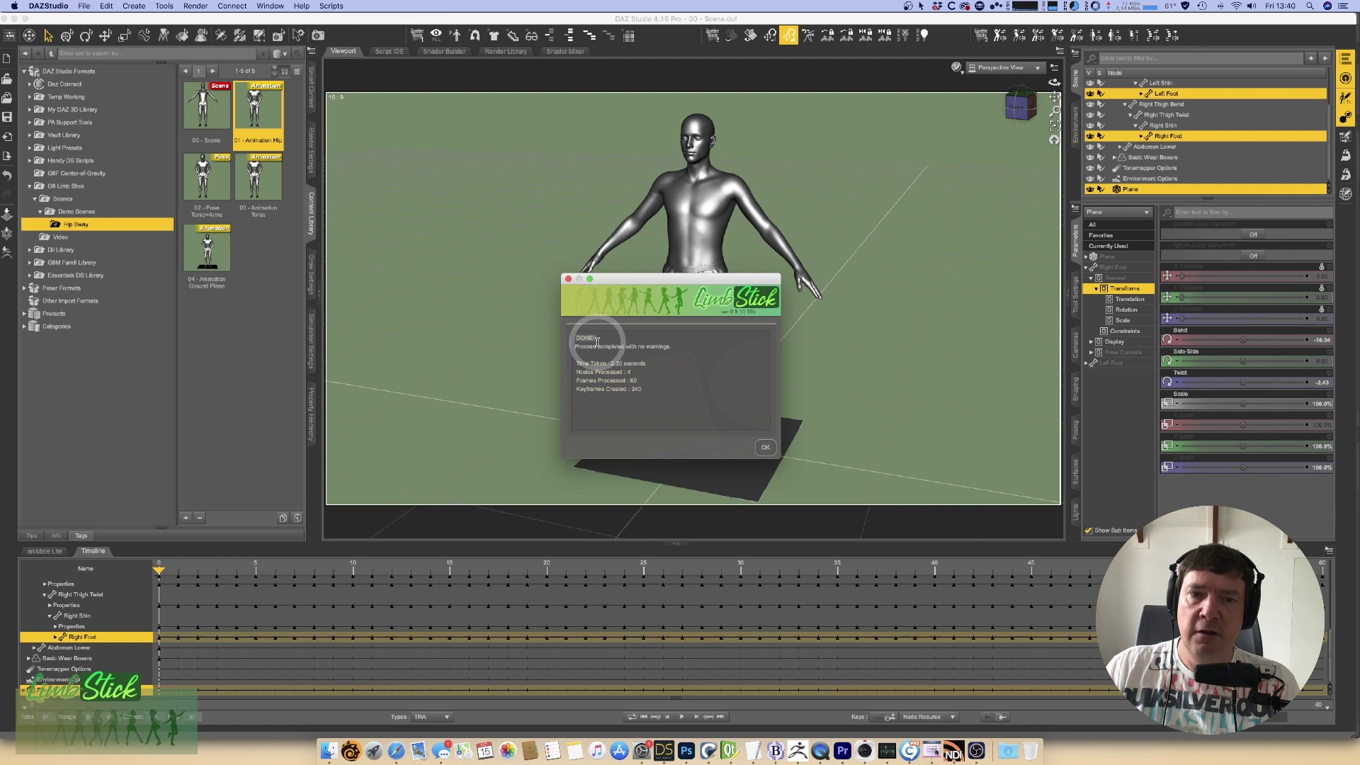
click(766, 446)
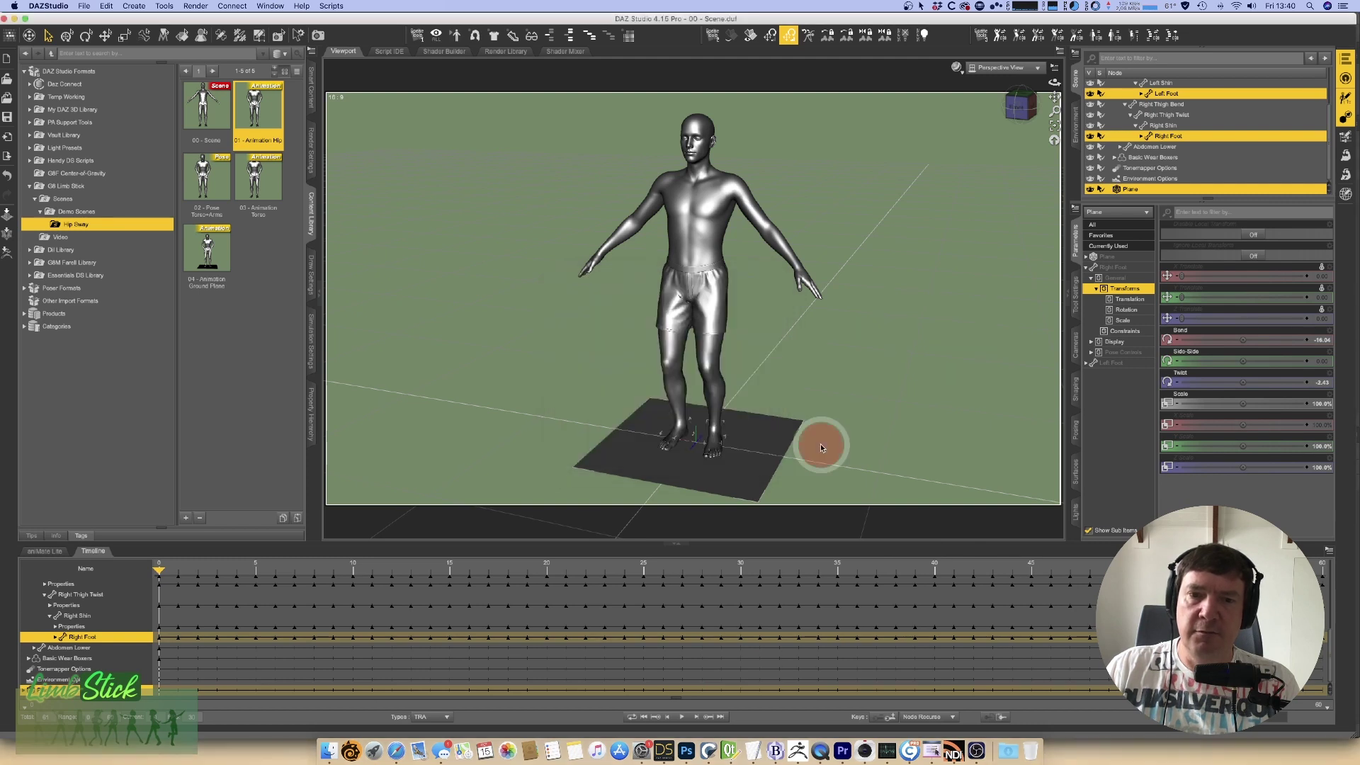
drag(1019, 109, 880, 103)
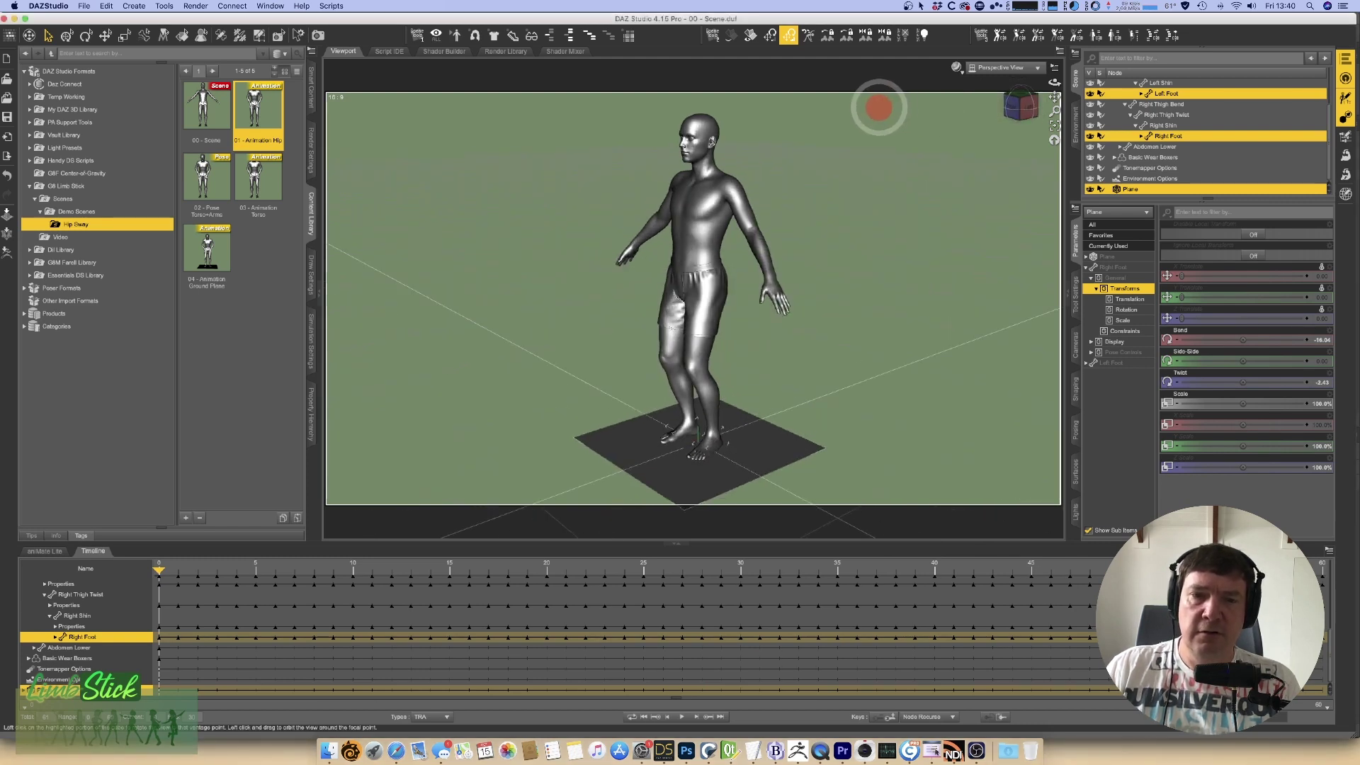
drag(159, 568, 758, 601)
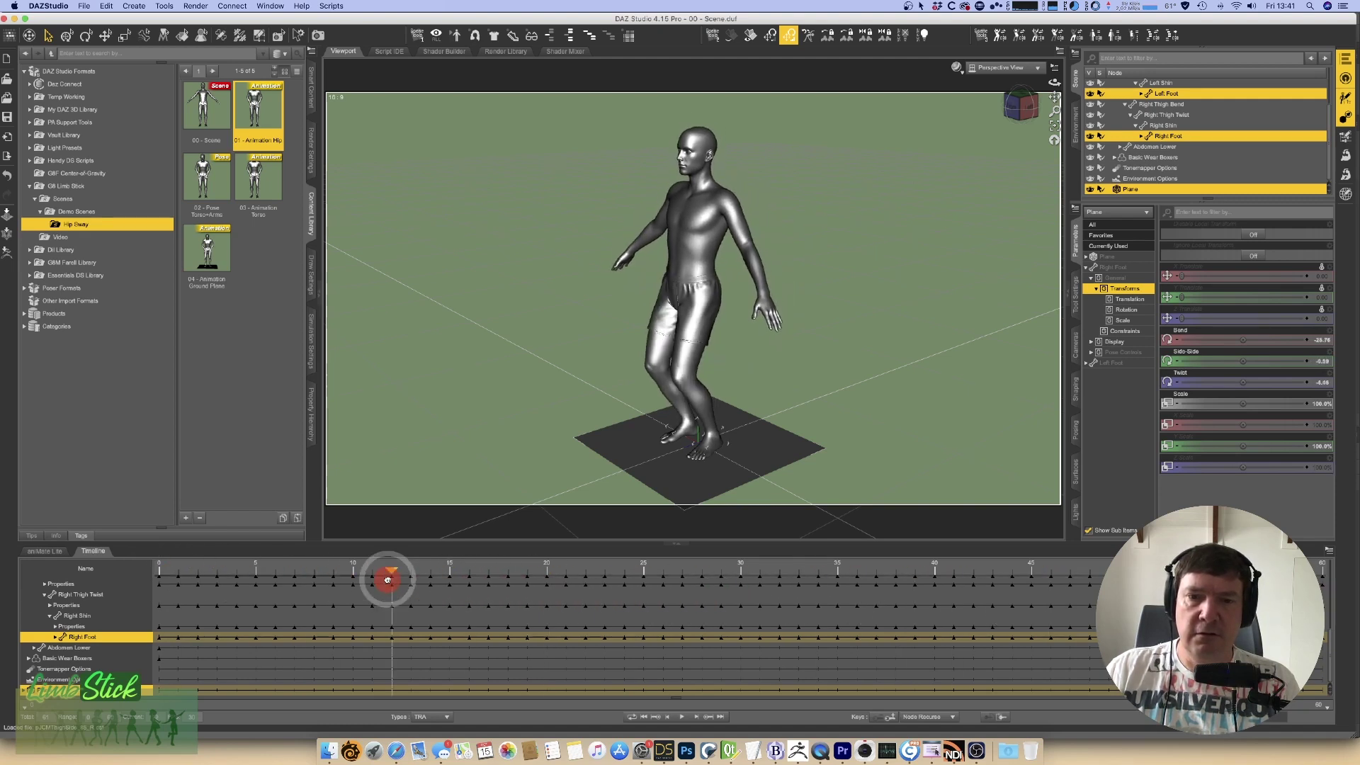
drag(388, 579, 464, 595)
click(683, 717)
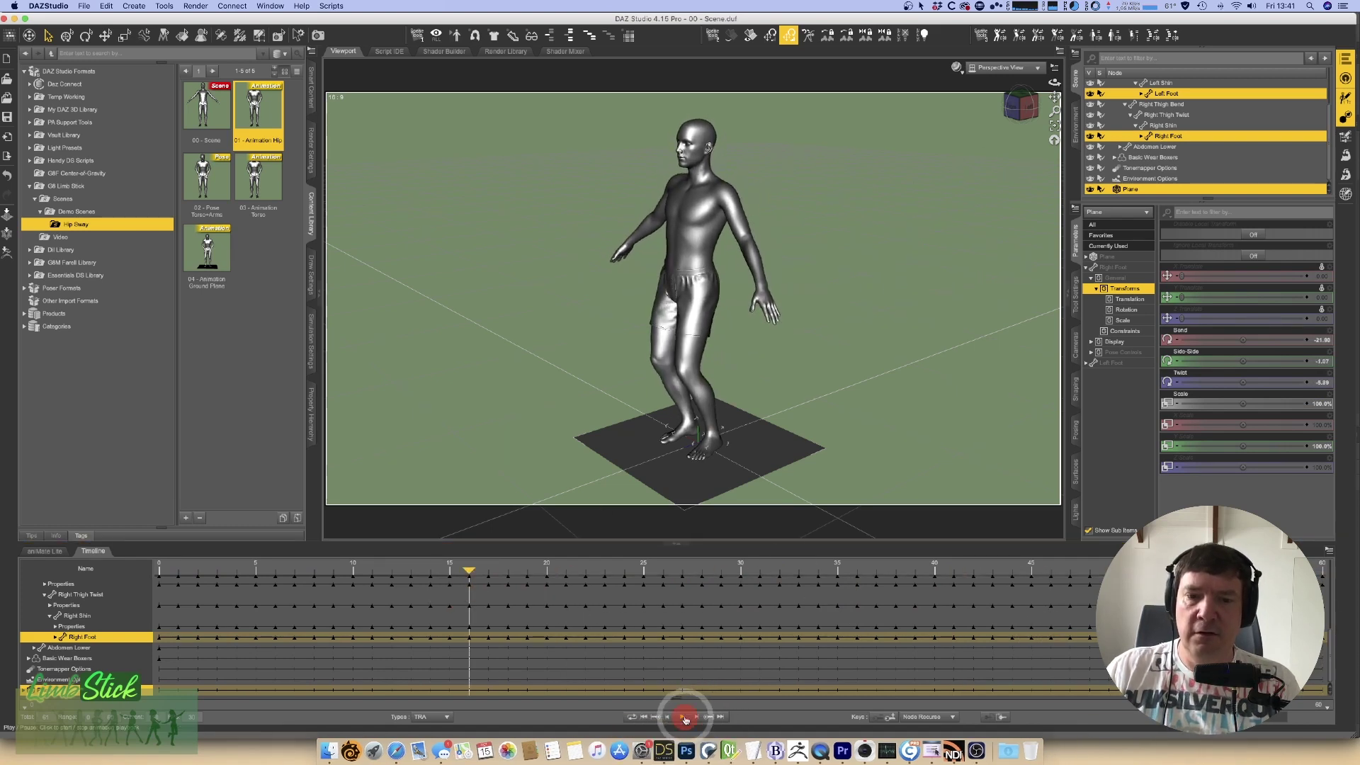
drag(1034, 112, 1042, 120)
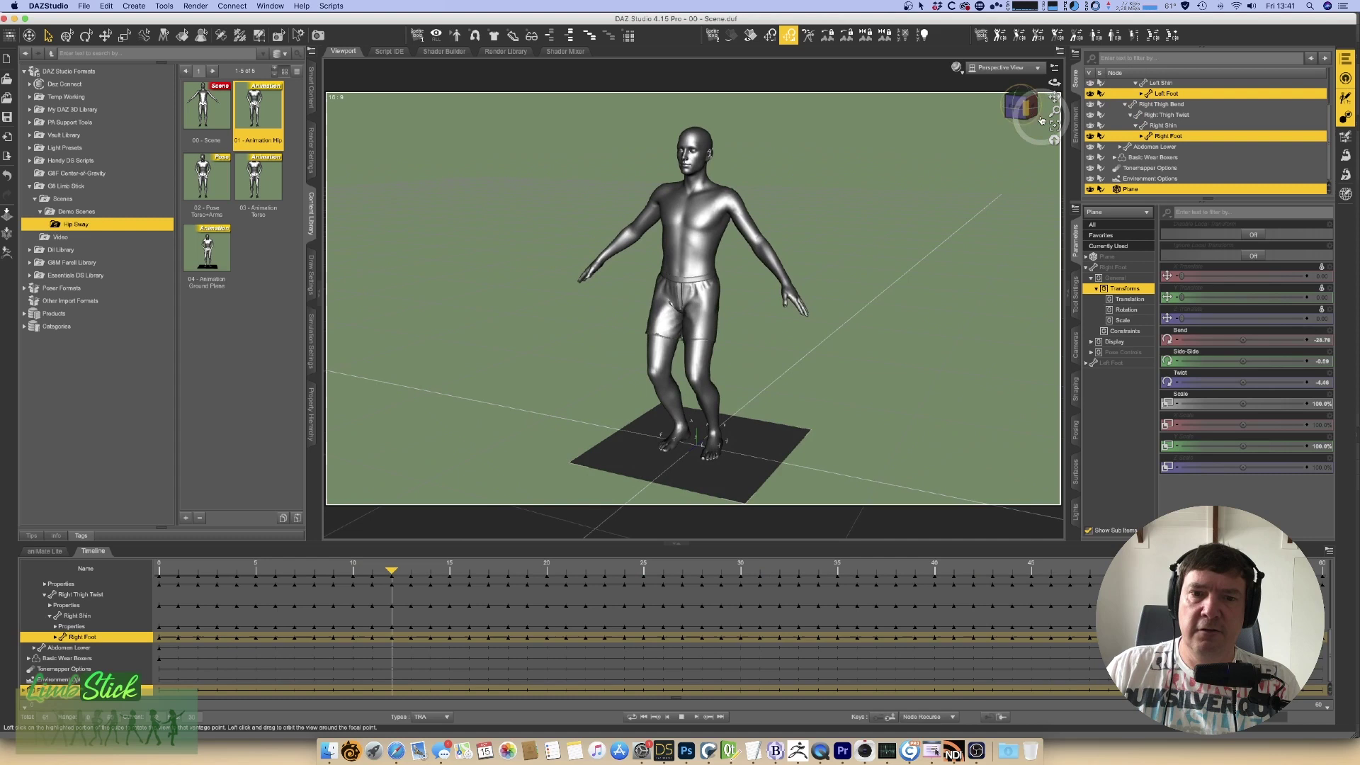
click(682, 718)
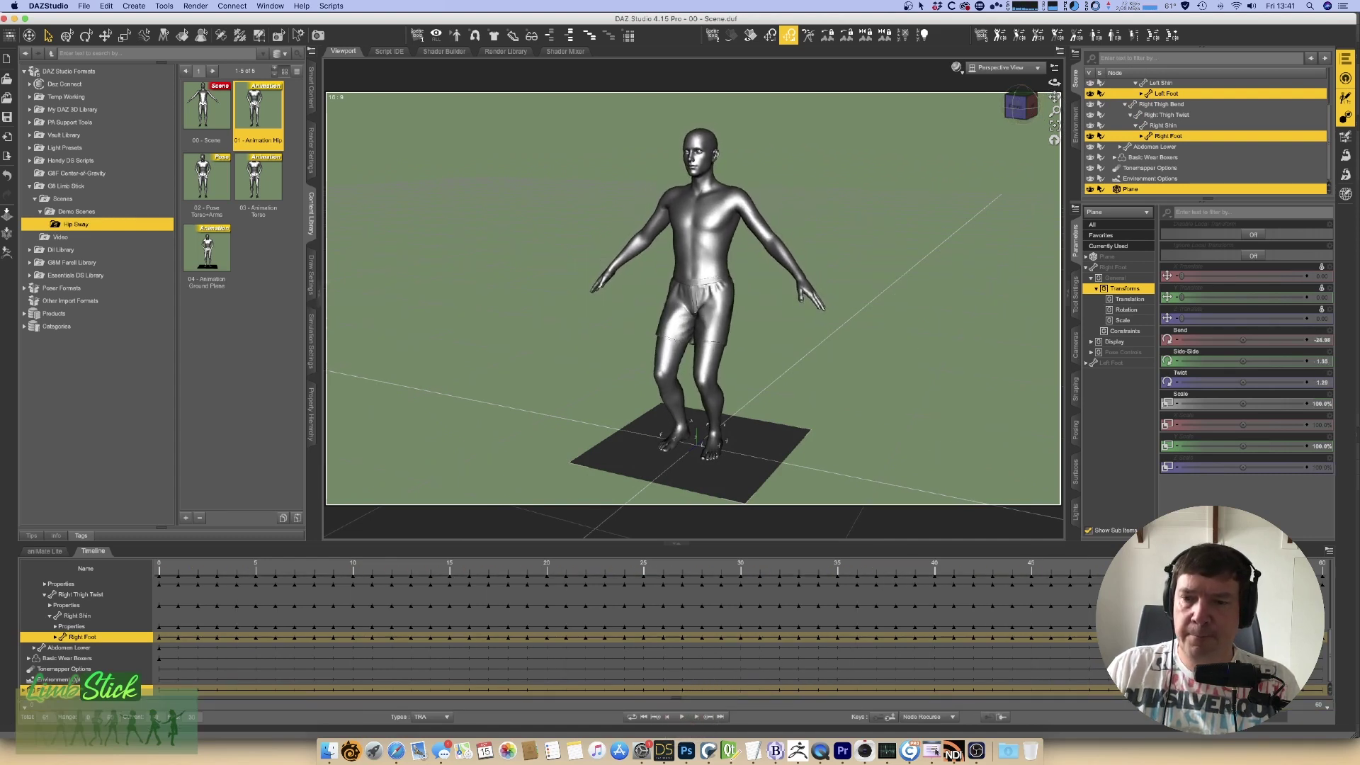
click(116, 561)
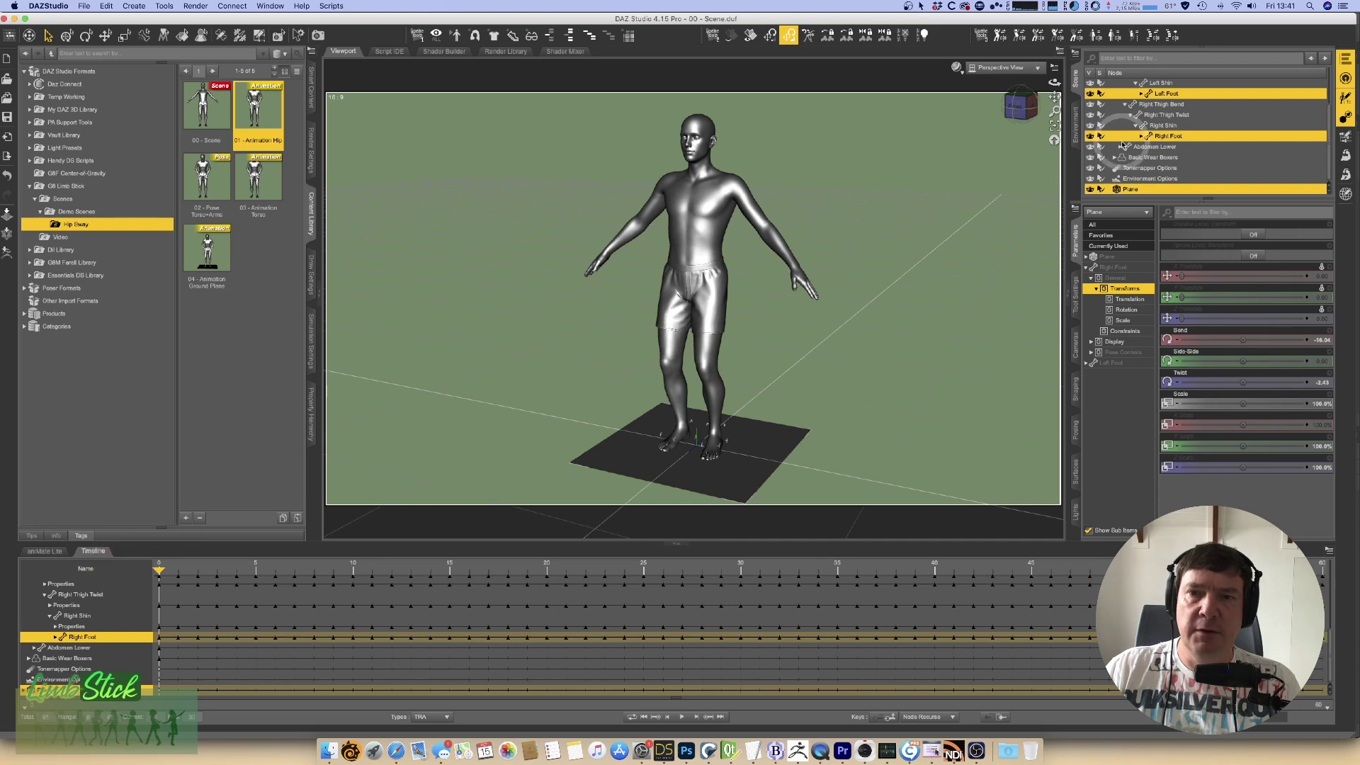
Step: In front view, apply the '02 - Pose Torso+Arms' preset and preview it, ending at frame 0
click(1022, 97)
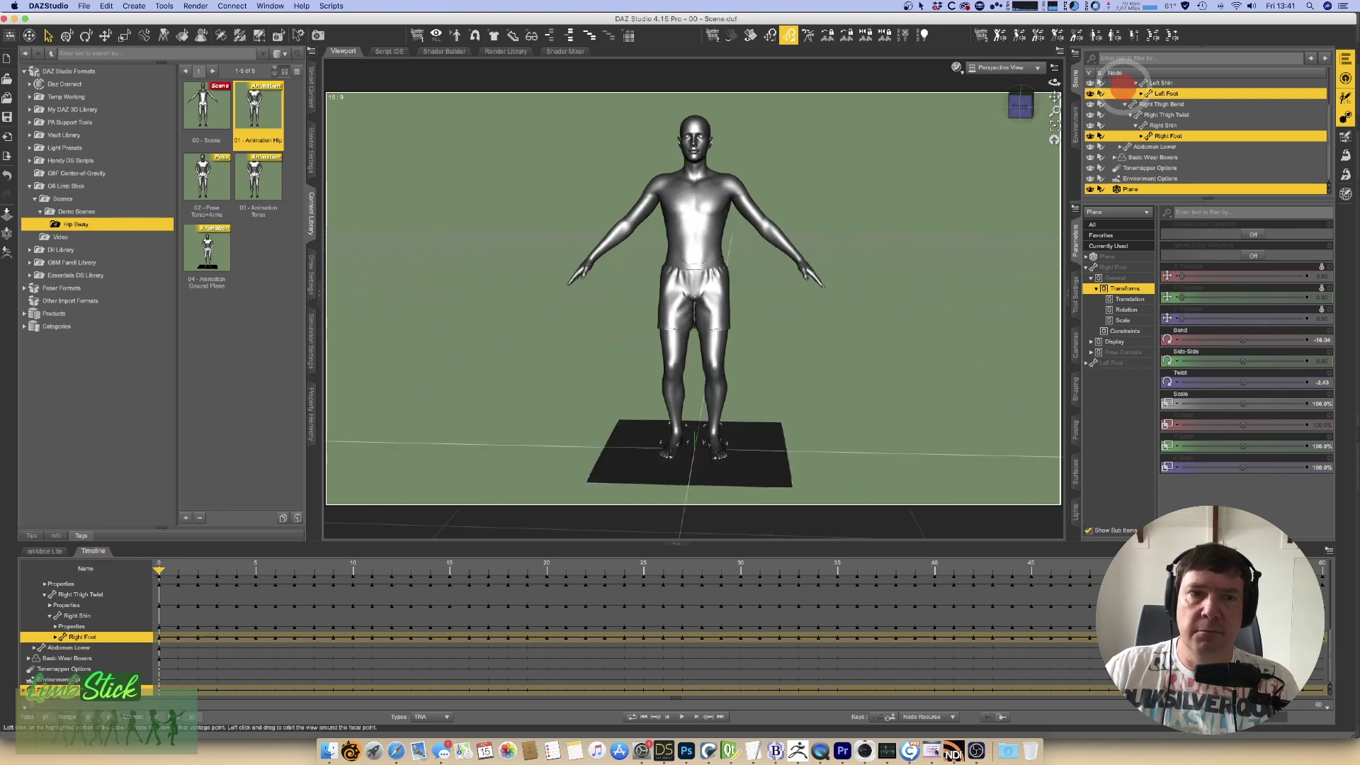
double_click(203, 180)
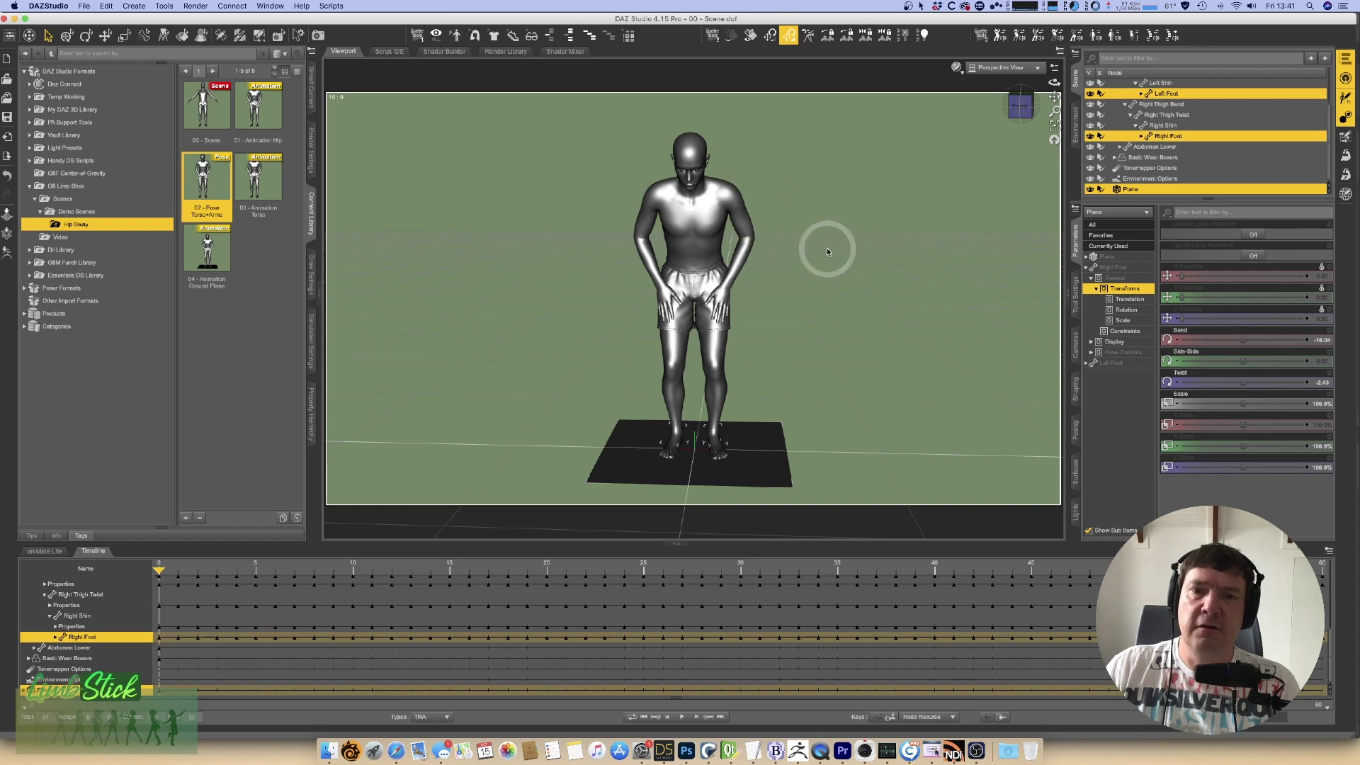
drag(1018, 106, 628, 128)
click(1020, 106)
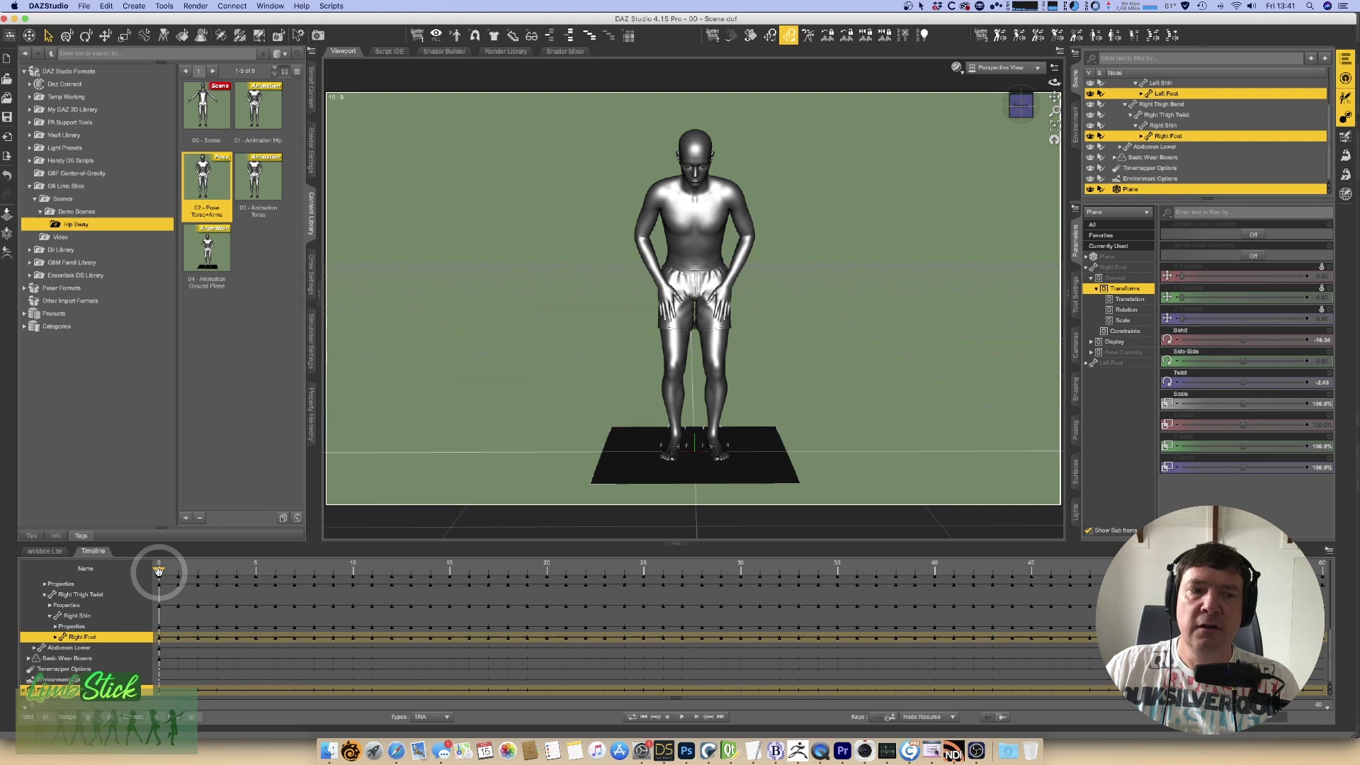
drag(158, 570, 100, 568)
click(563, 453)
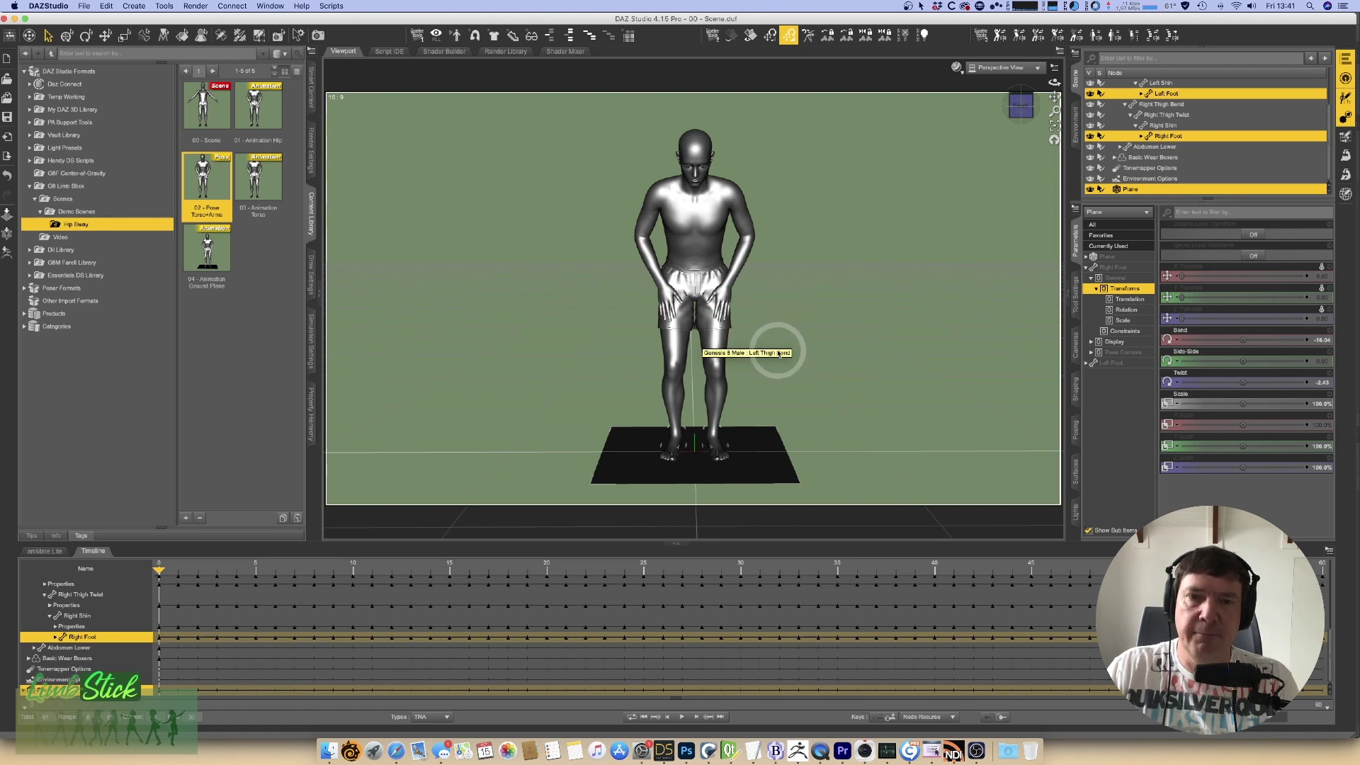
Step: Stick the Right Hand to the Right Thigh Bend with LimbStick and preview the animation
click(645, 296)
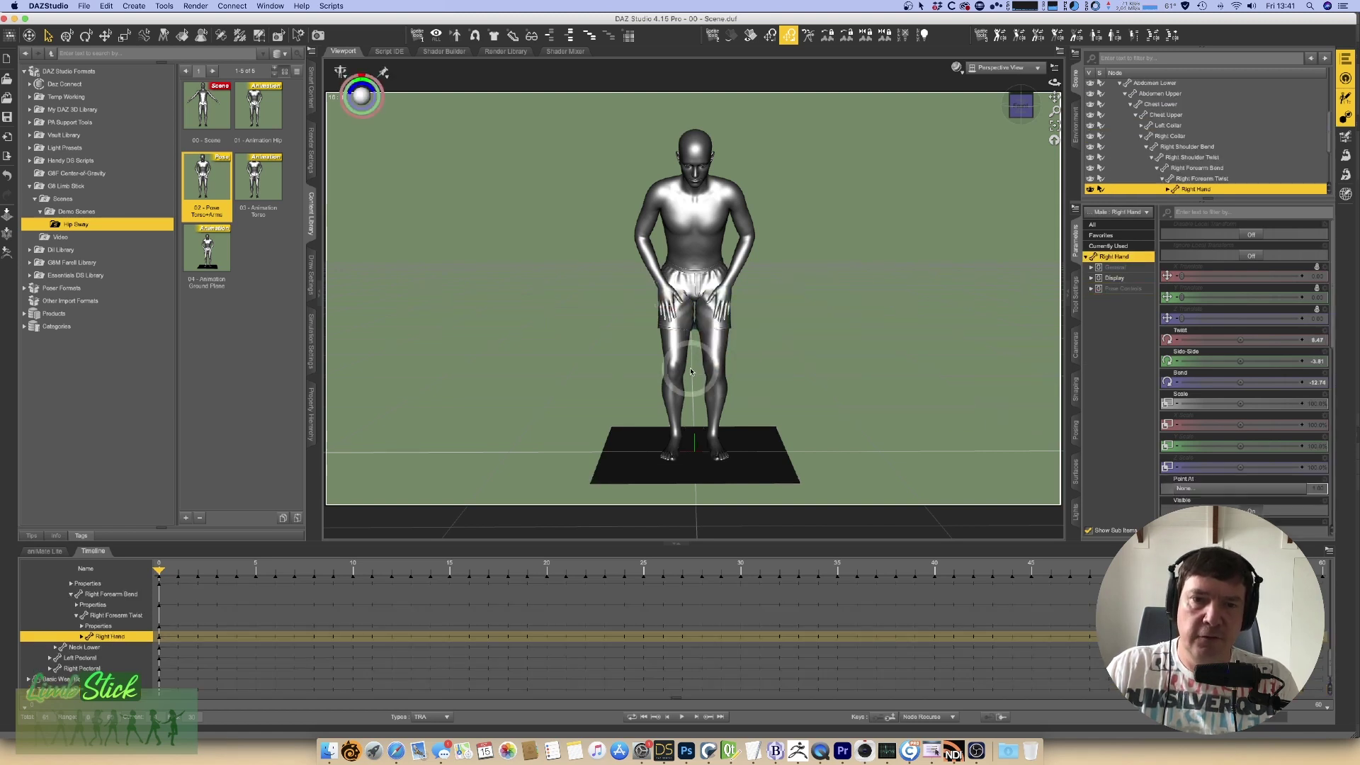
click(675, 344)
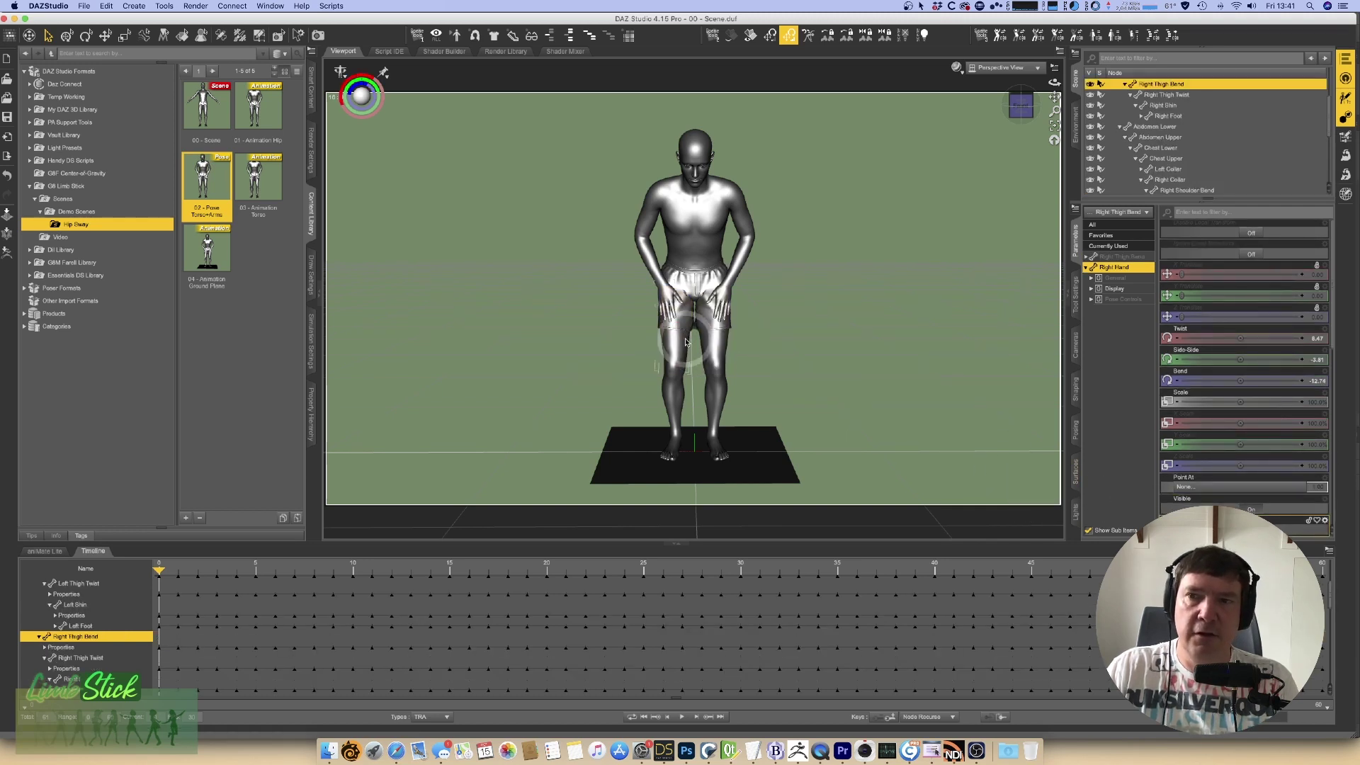
scroll(1191, 146, up, 1)
scroll(1192, 147, up, 5)
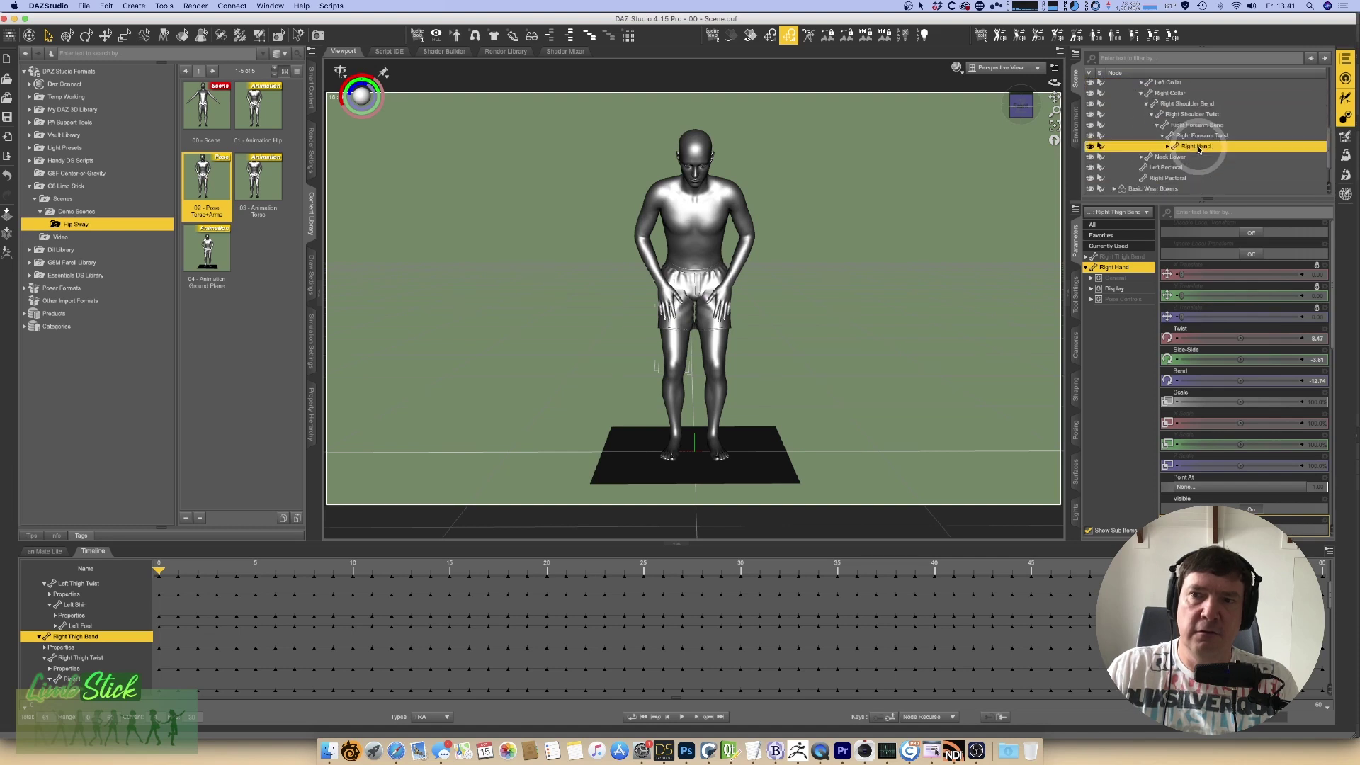
click(336, 8)
click(347, 35)
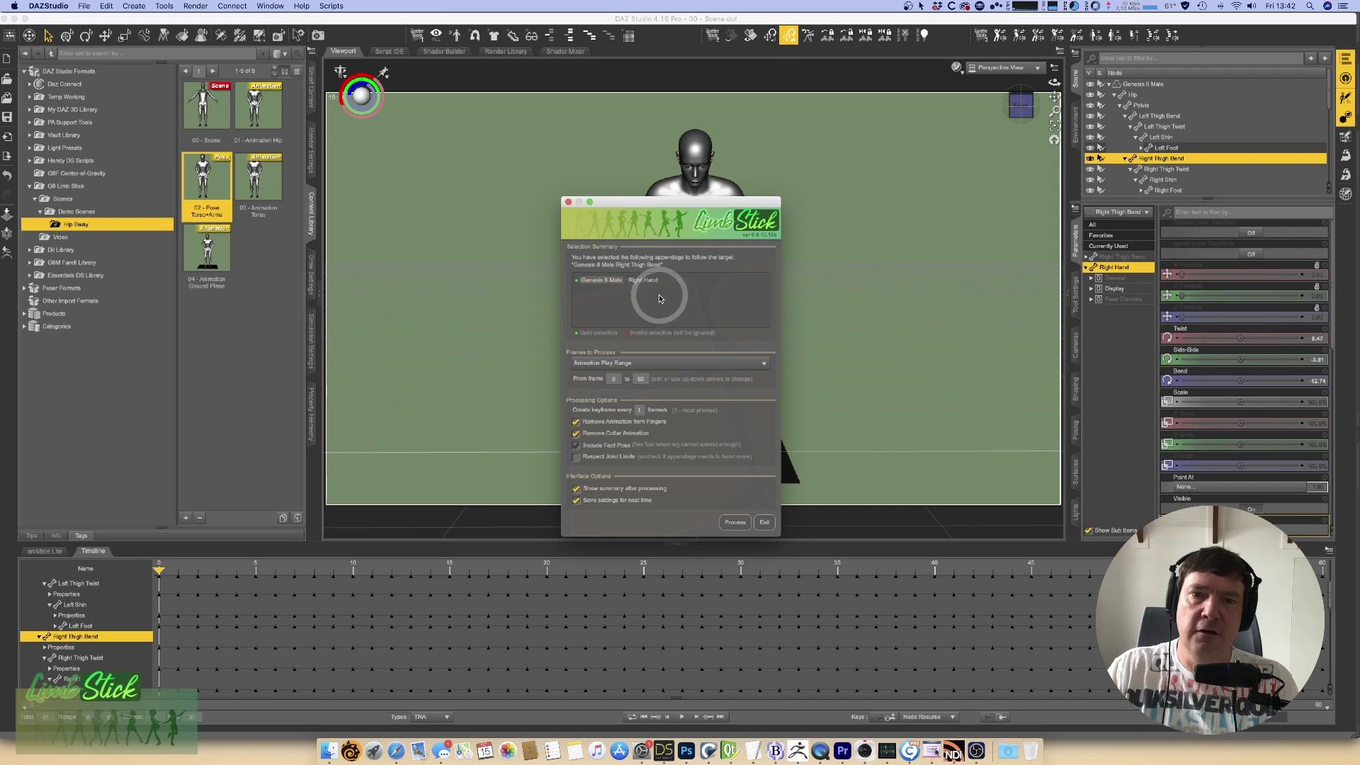
click(733, 524)
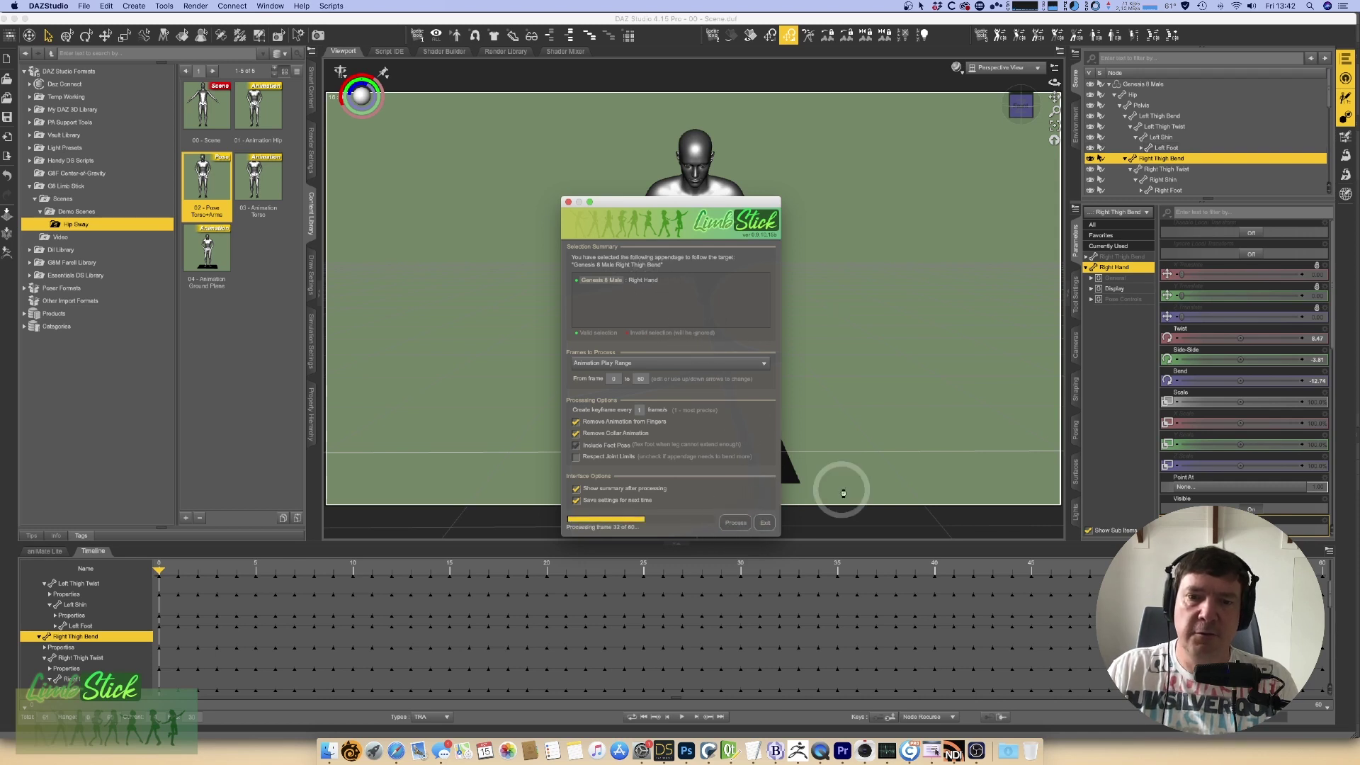
click(767, 446)
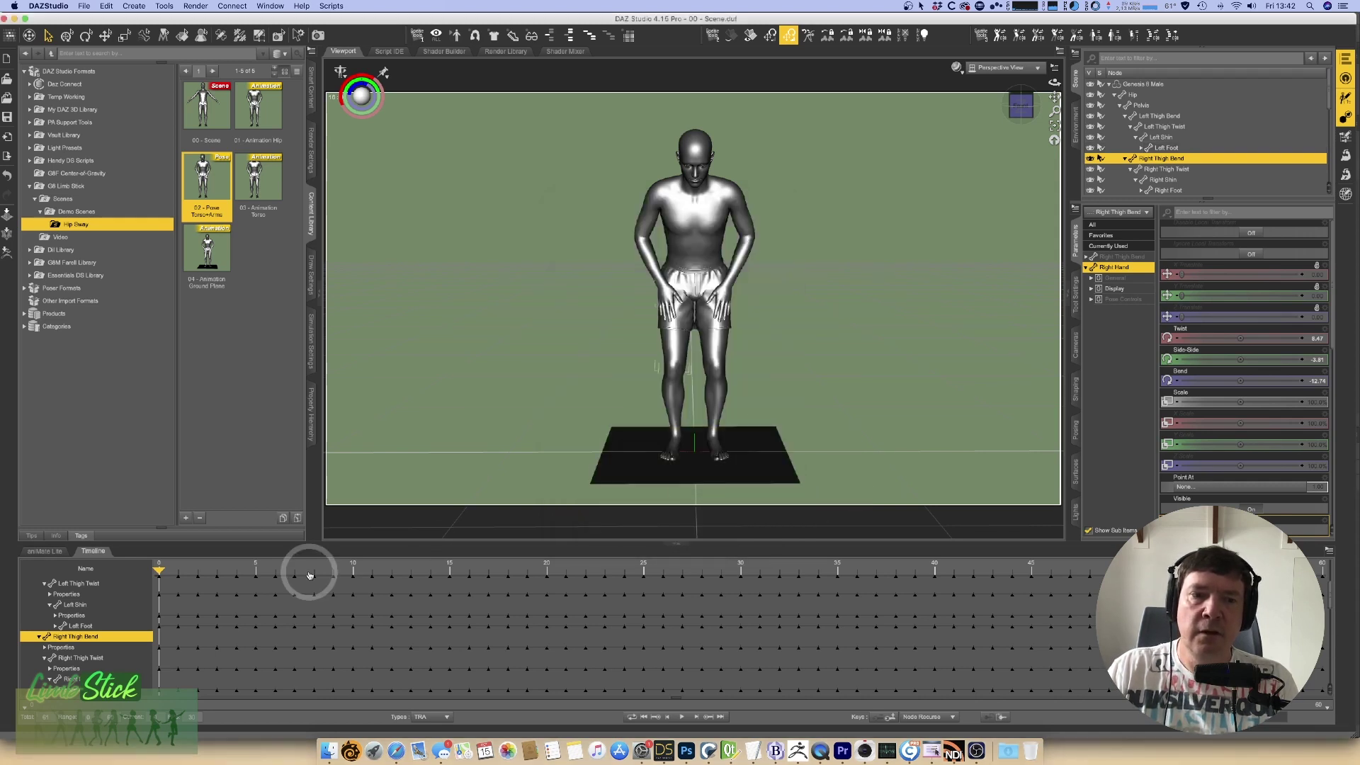
drag(164, 573, 122, 581)
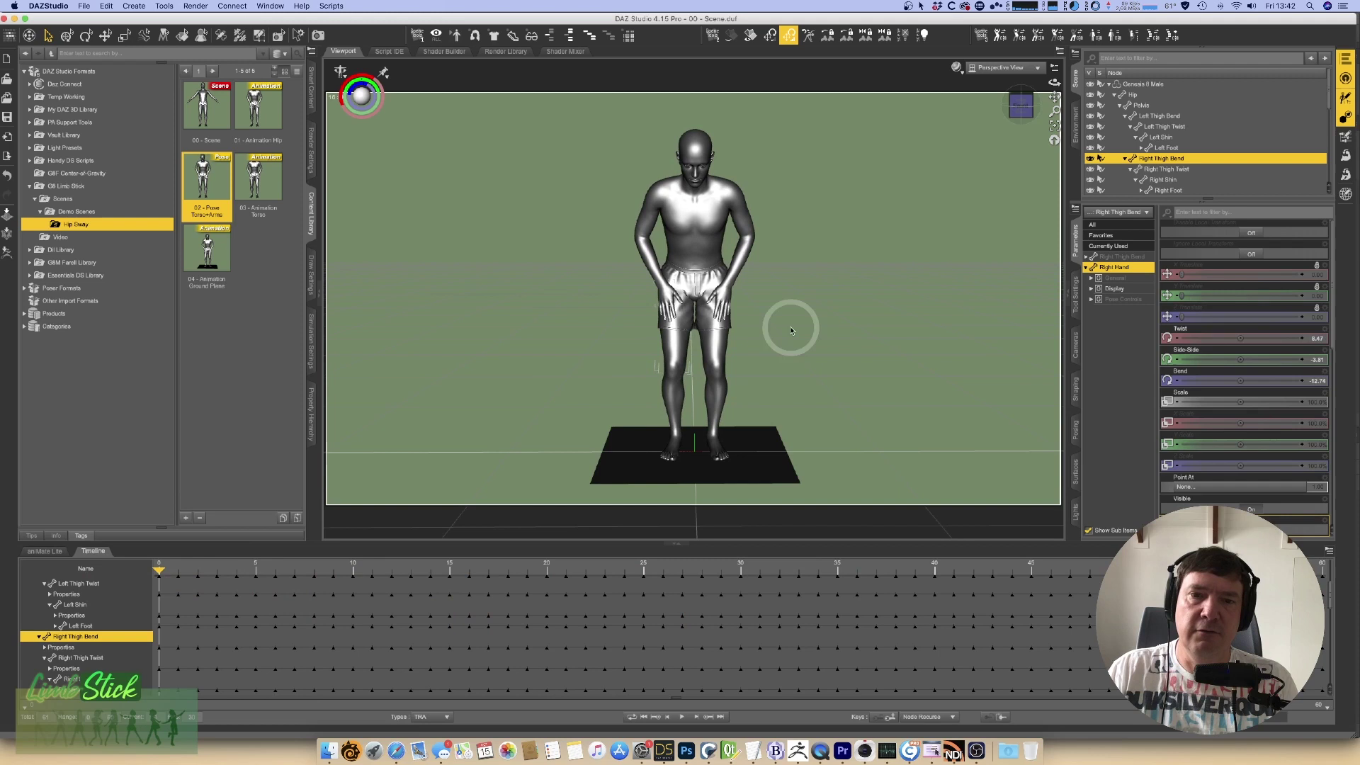
Step: Stick the Left Hand to the Left Thigh Bend with LimbStick and preview the animation
click(733, 307)
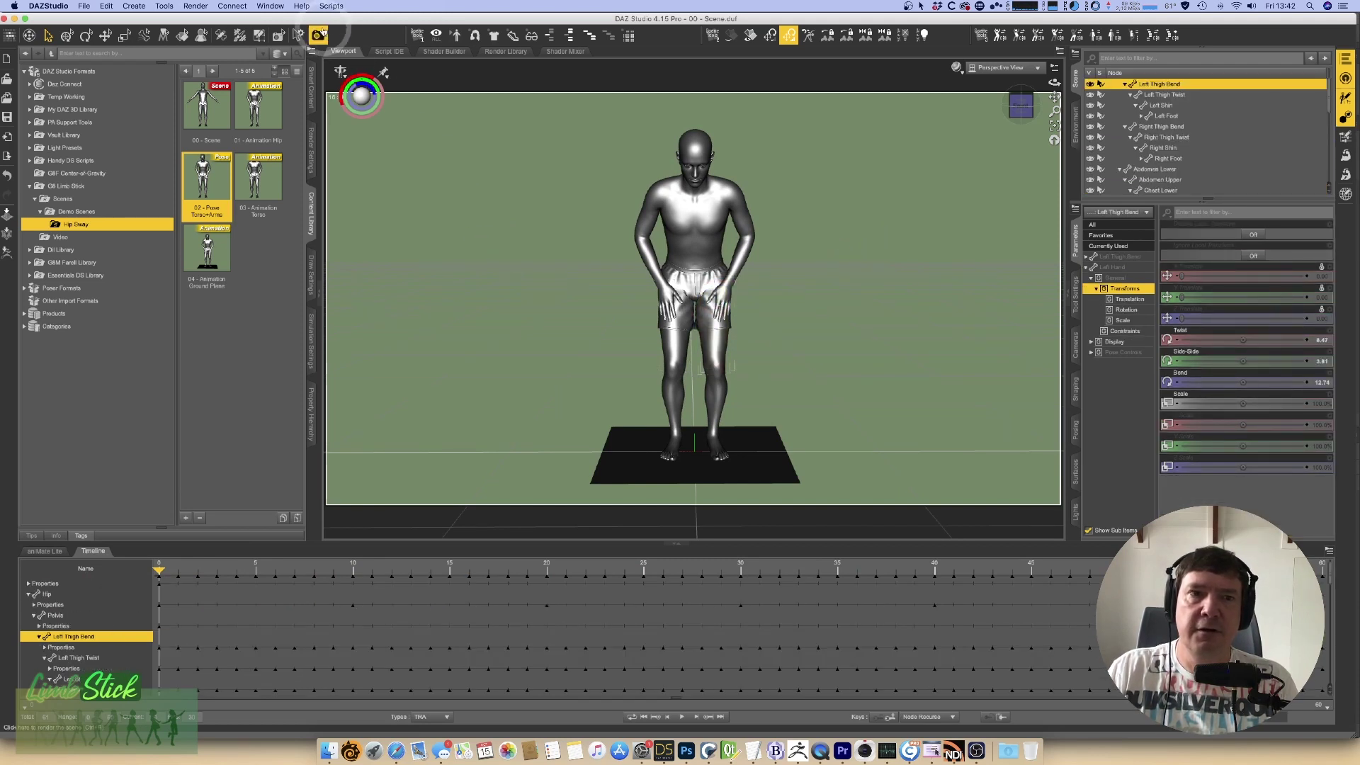
click(332, 5)
click(355, 42)
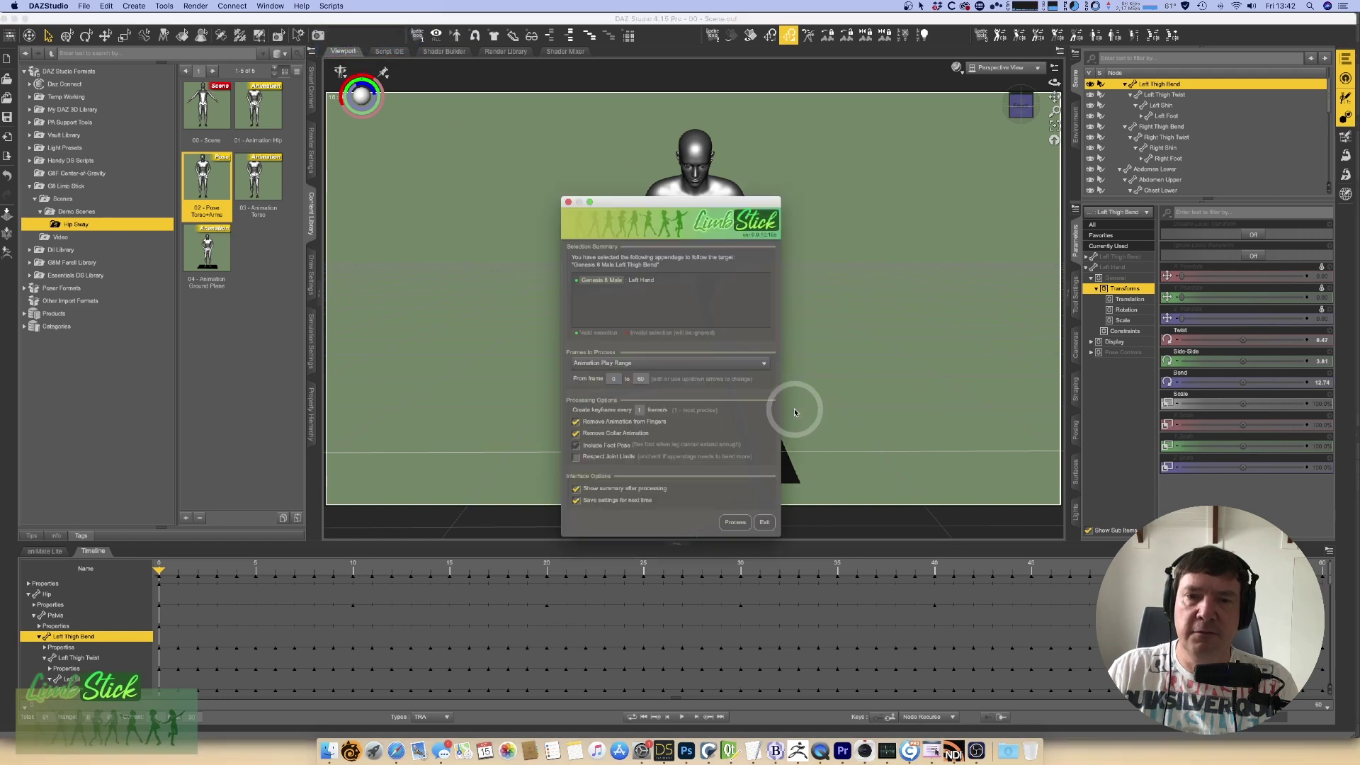
click(736, 523)
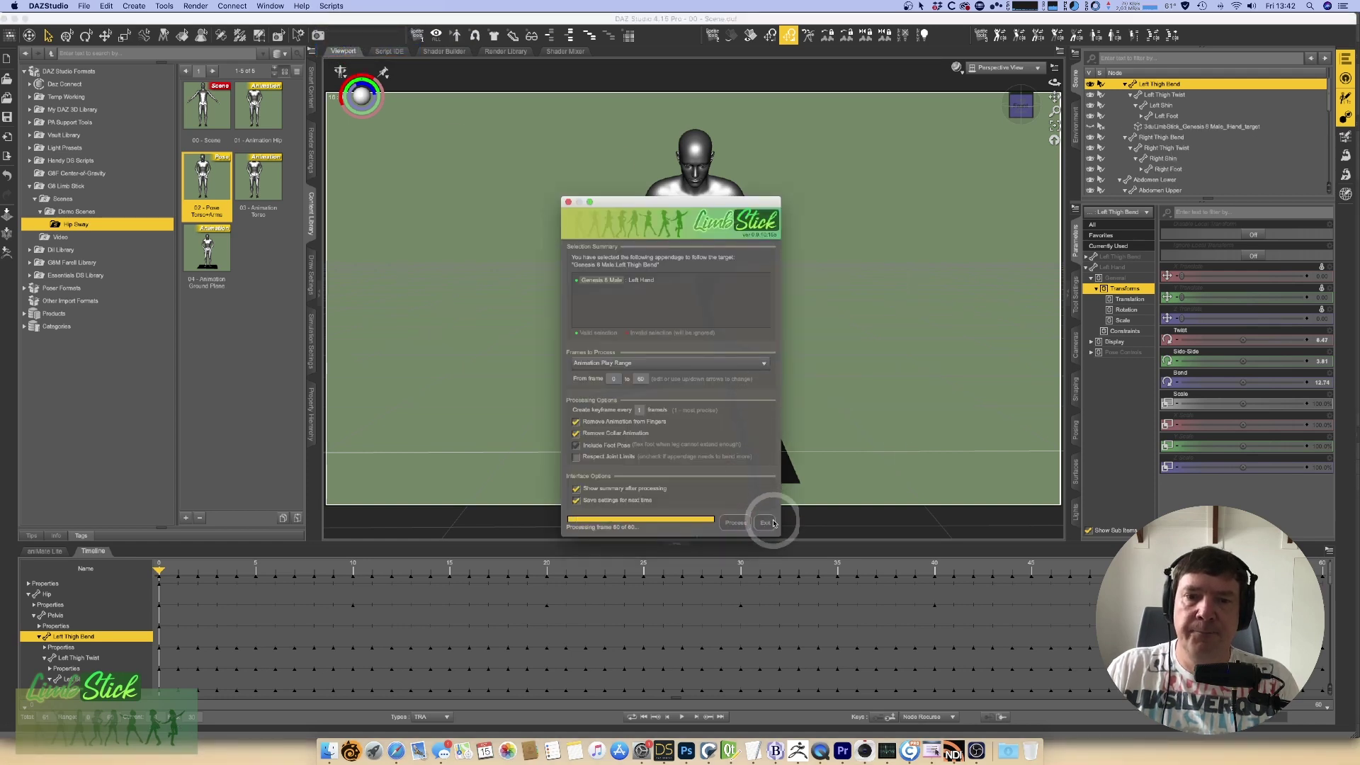
click(768, 449)
drag(167, 569, 126, 575)
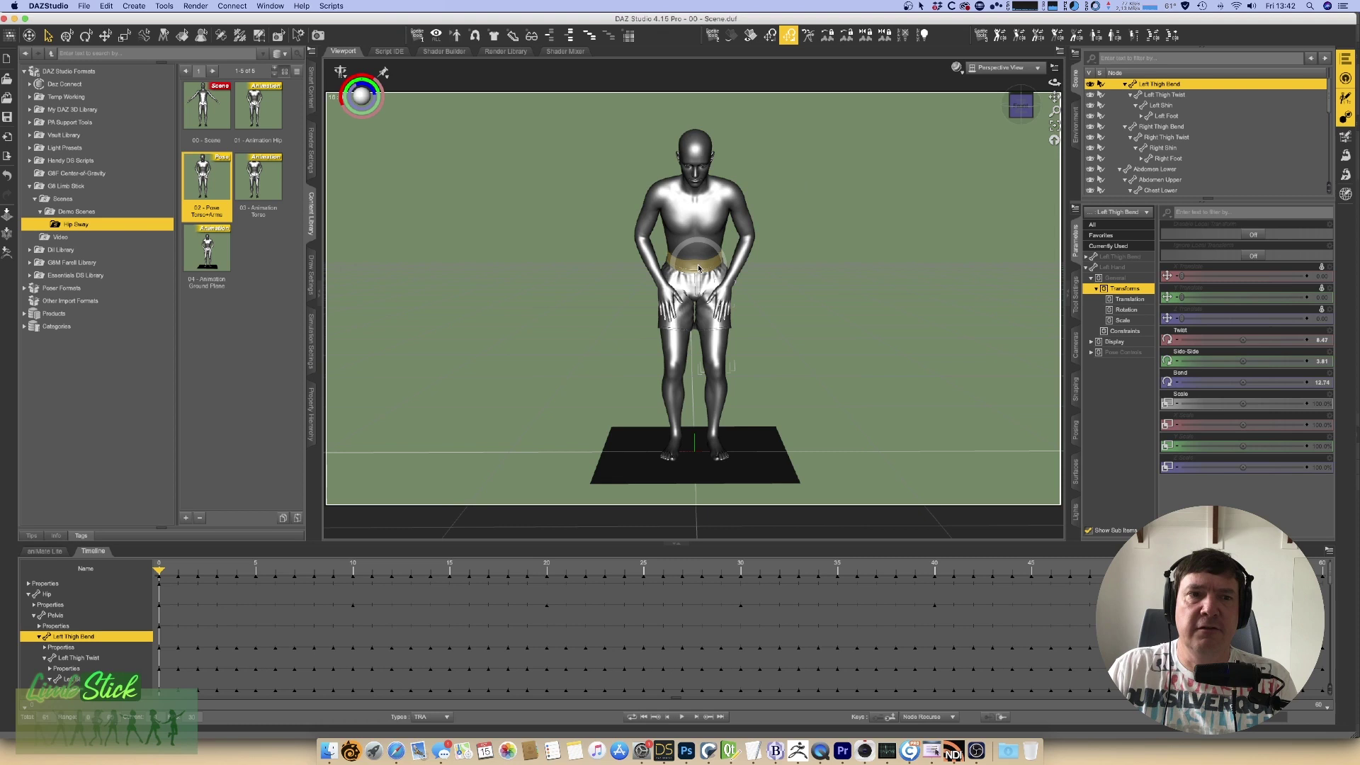
Step: Apply '03 - Animation Torso', select Abdomen Lower, Abdomen Upper and Chest Lower, and preview
click(210, 196)
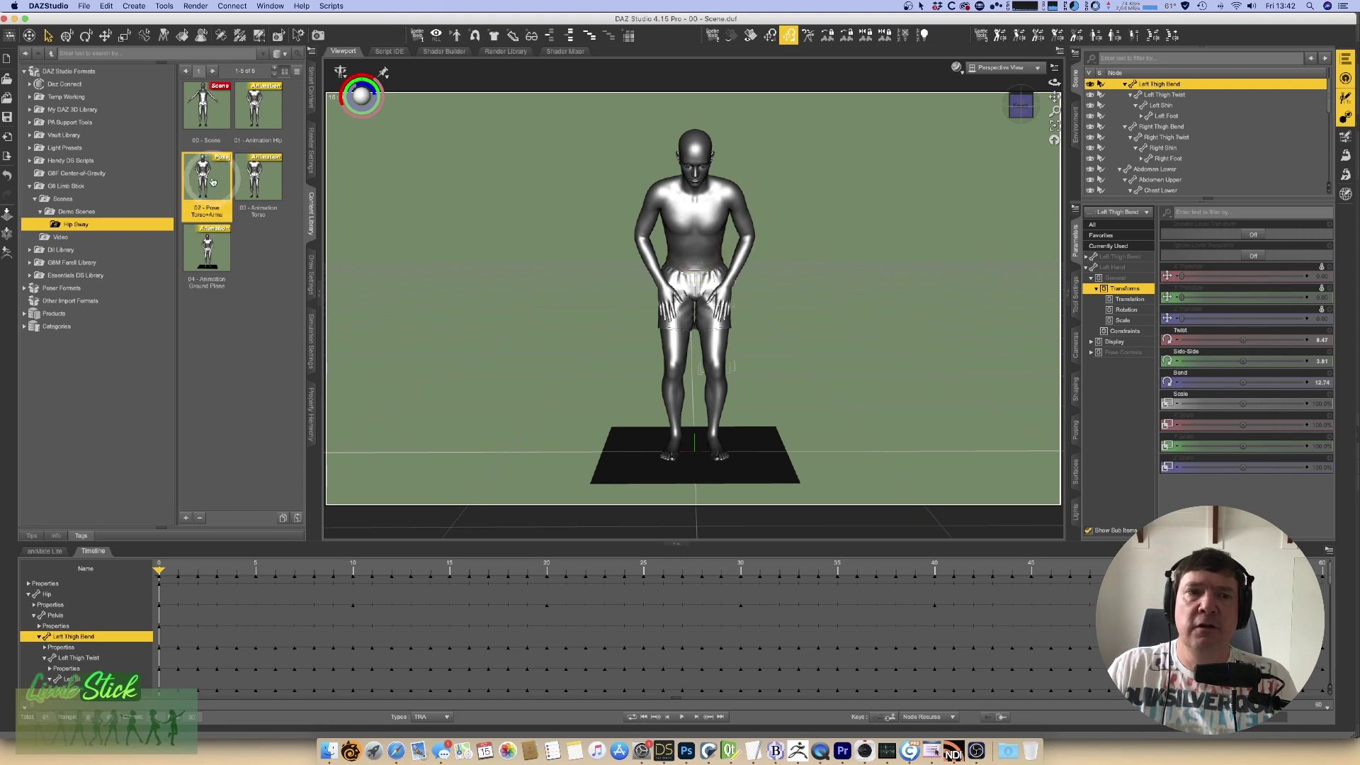
double_click(256, 177)
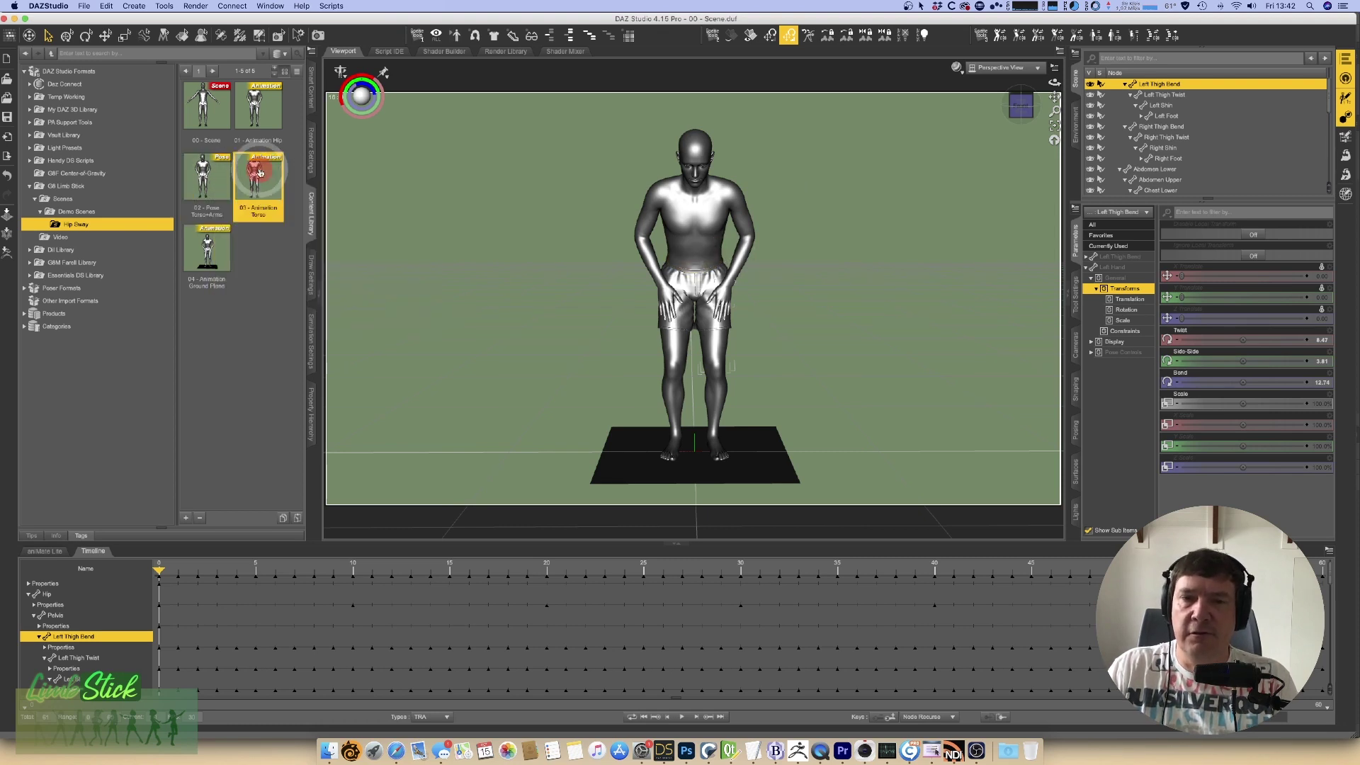
click(700, 252)
super+click(694, 241)
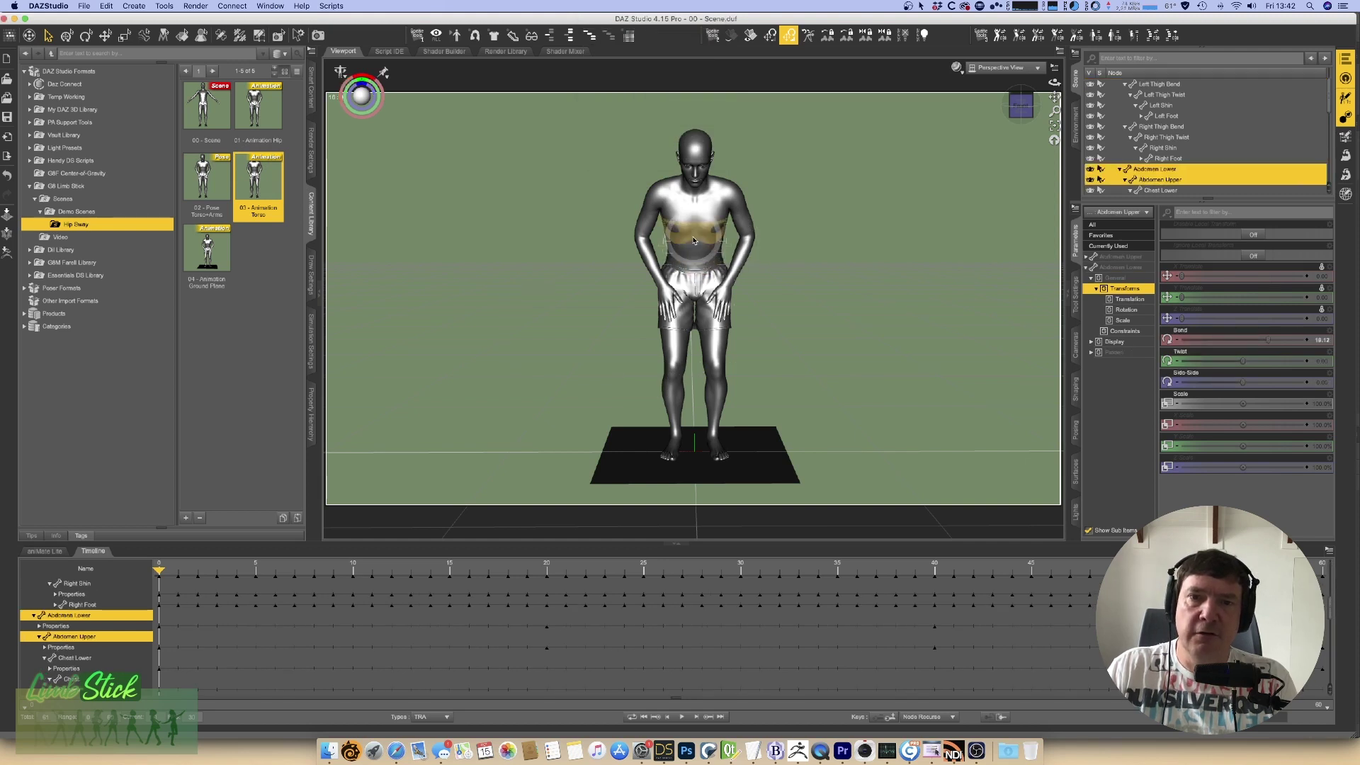
super+click(693, 231)
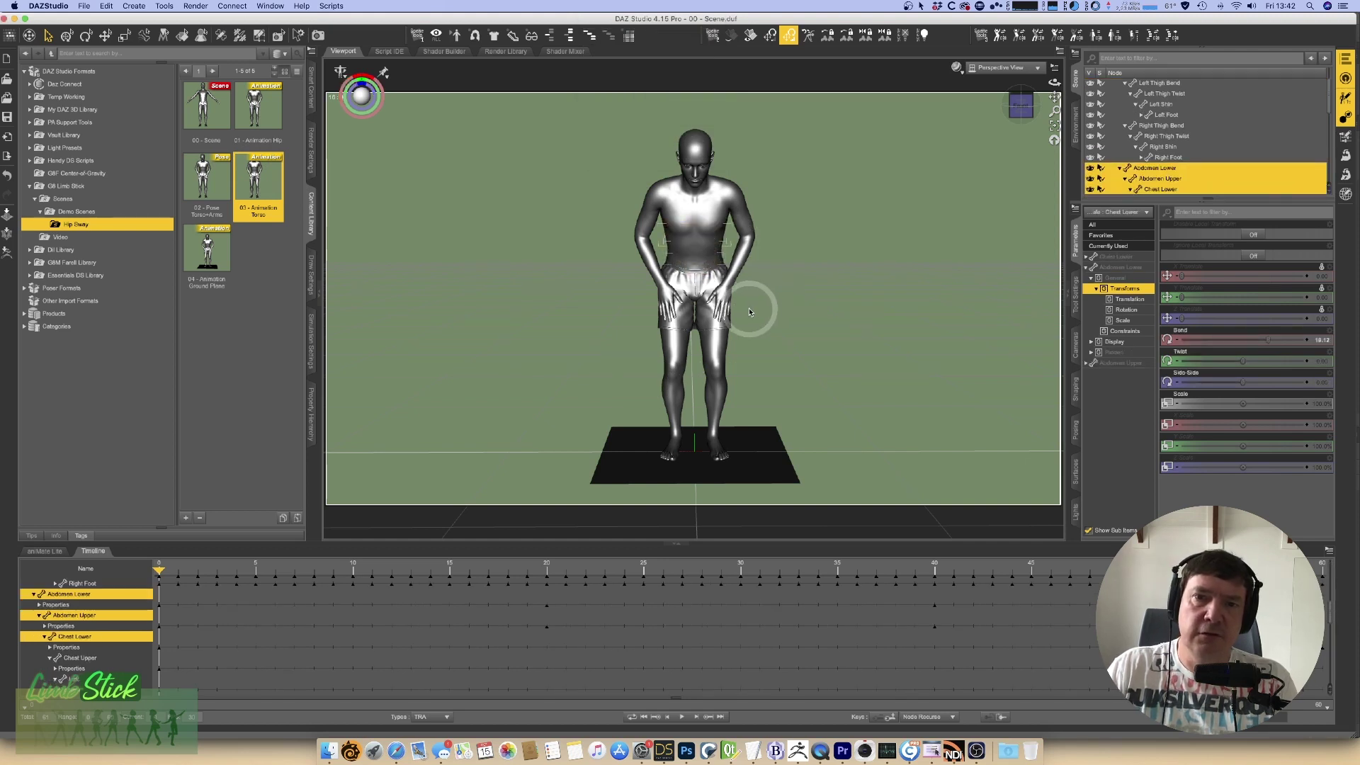
drag(160, 569, 106, 555)
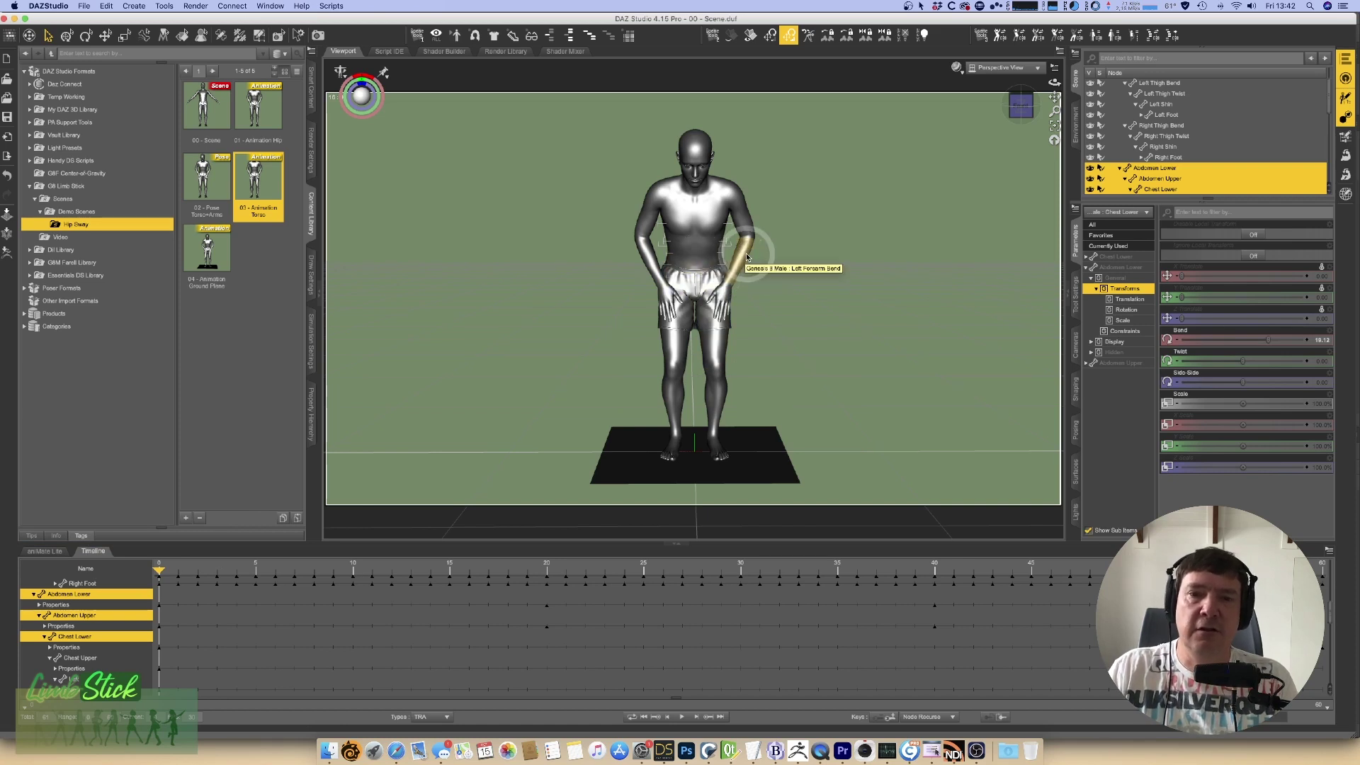
Step: Re-stick the right hand to the Right Thigh Bend with LimbStick
click(671, 350)
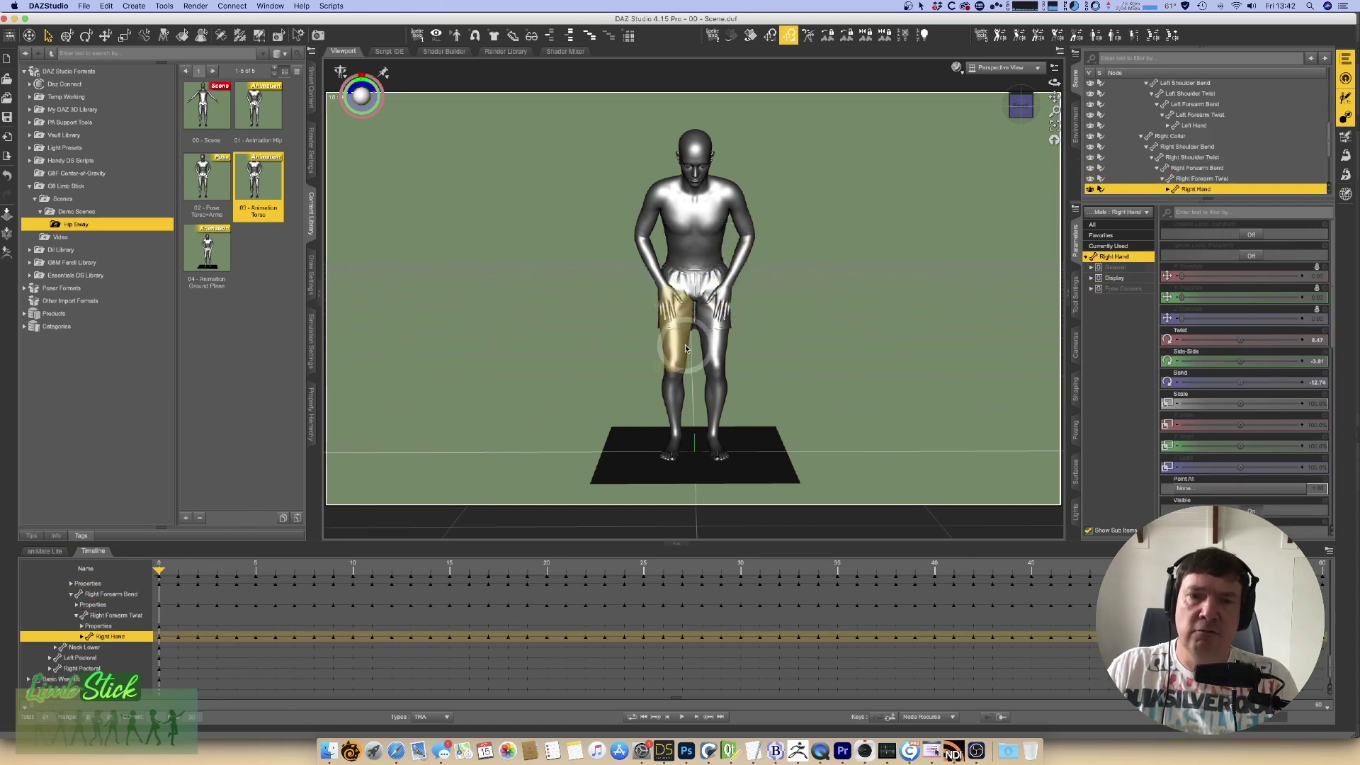
click(327, 5)
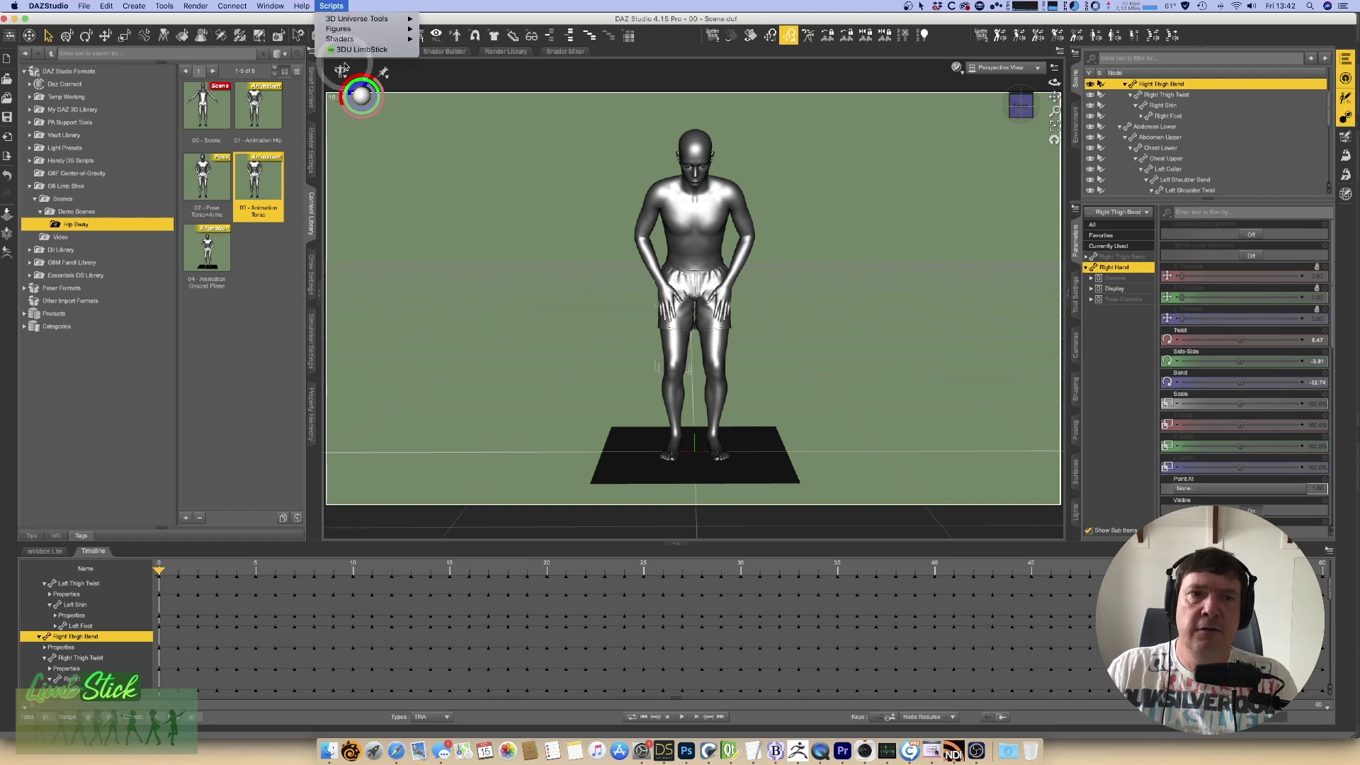
click(347, 42)
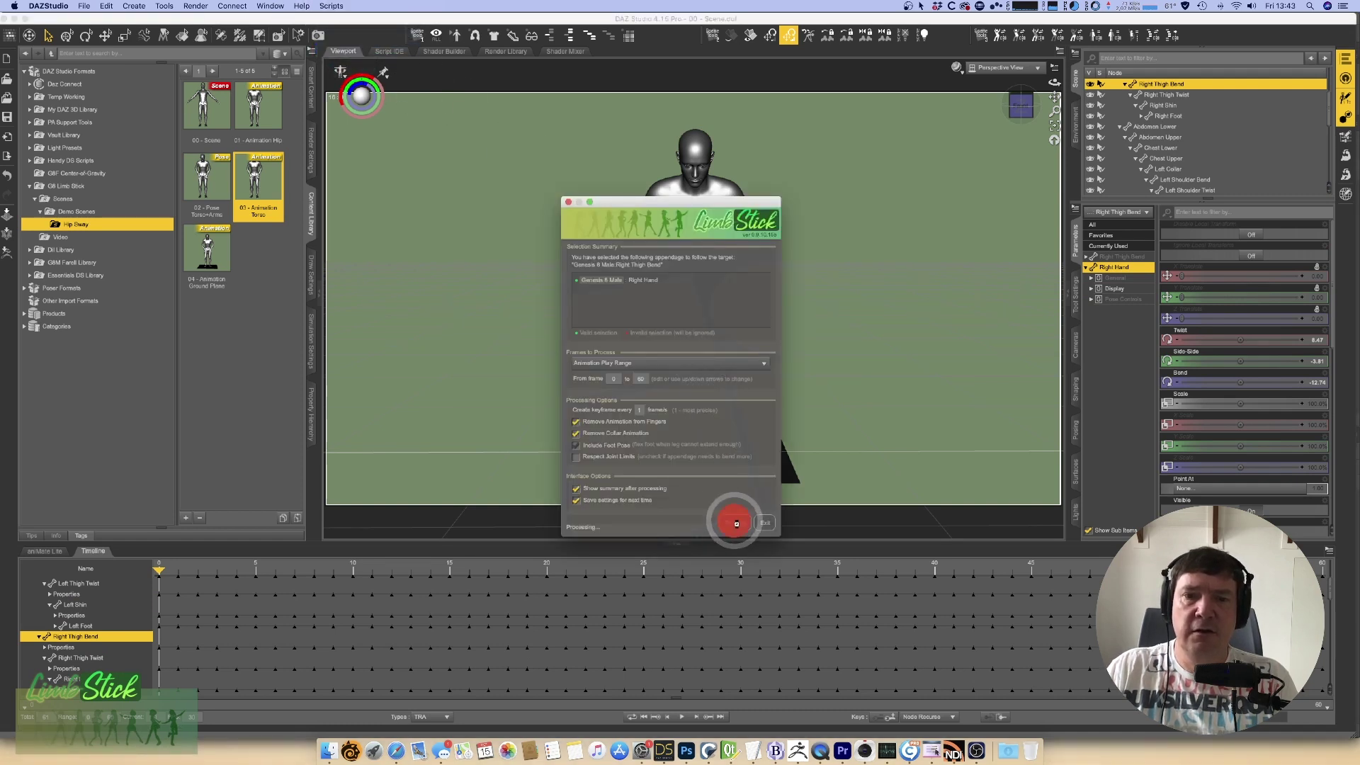
click(764, 449)
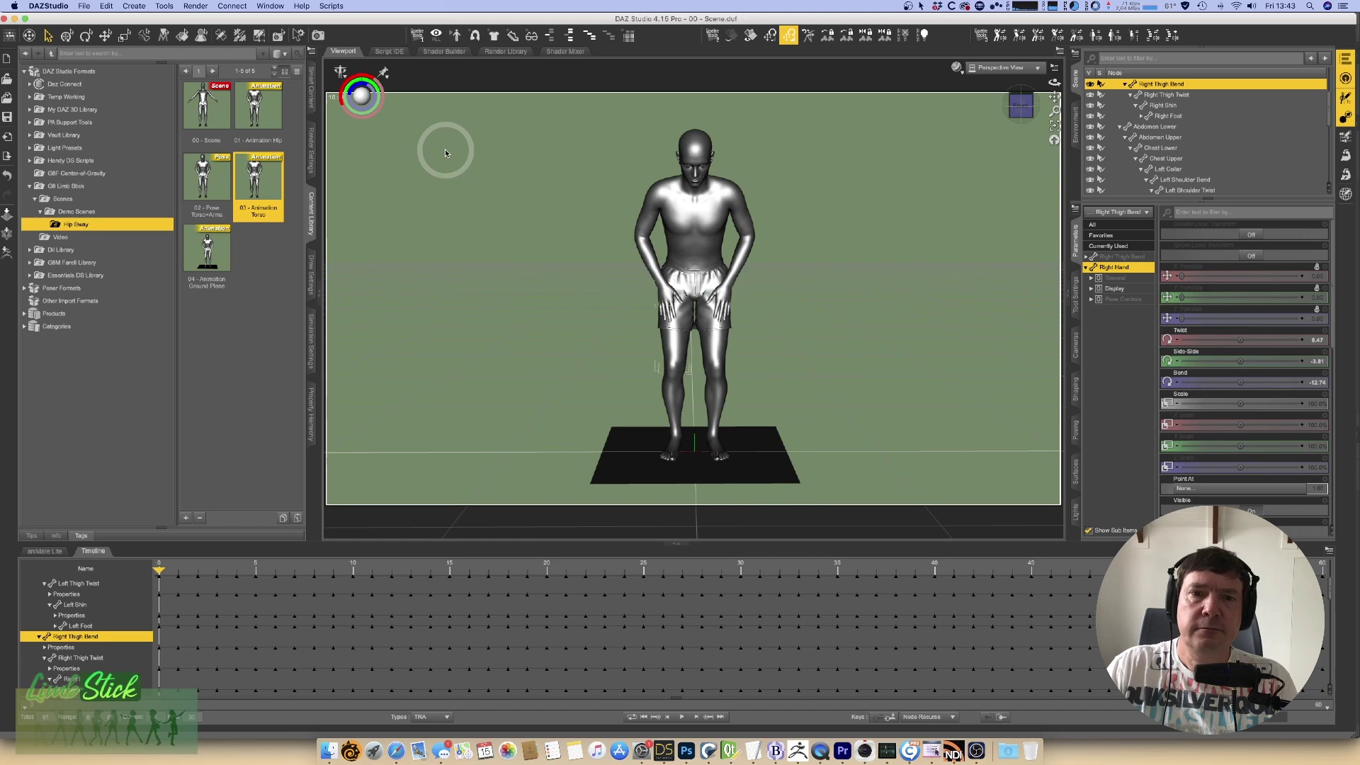
Step: Re-stick the left hand to the Left Thigh Bend with Show summary off, then preview
click(724, 306)
click(714, 342)
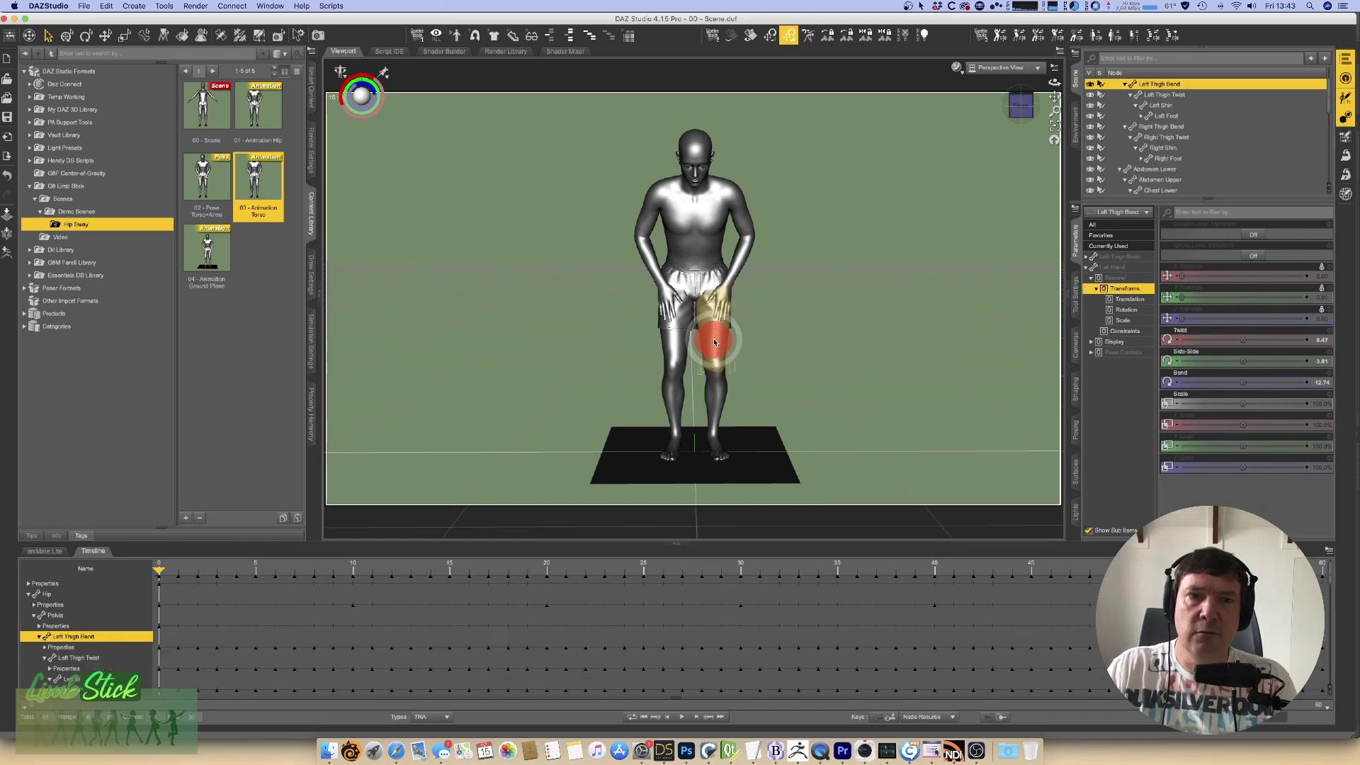
click(343, 9)
click(358, 23)
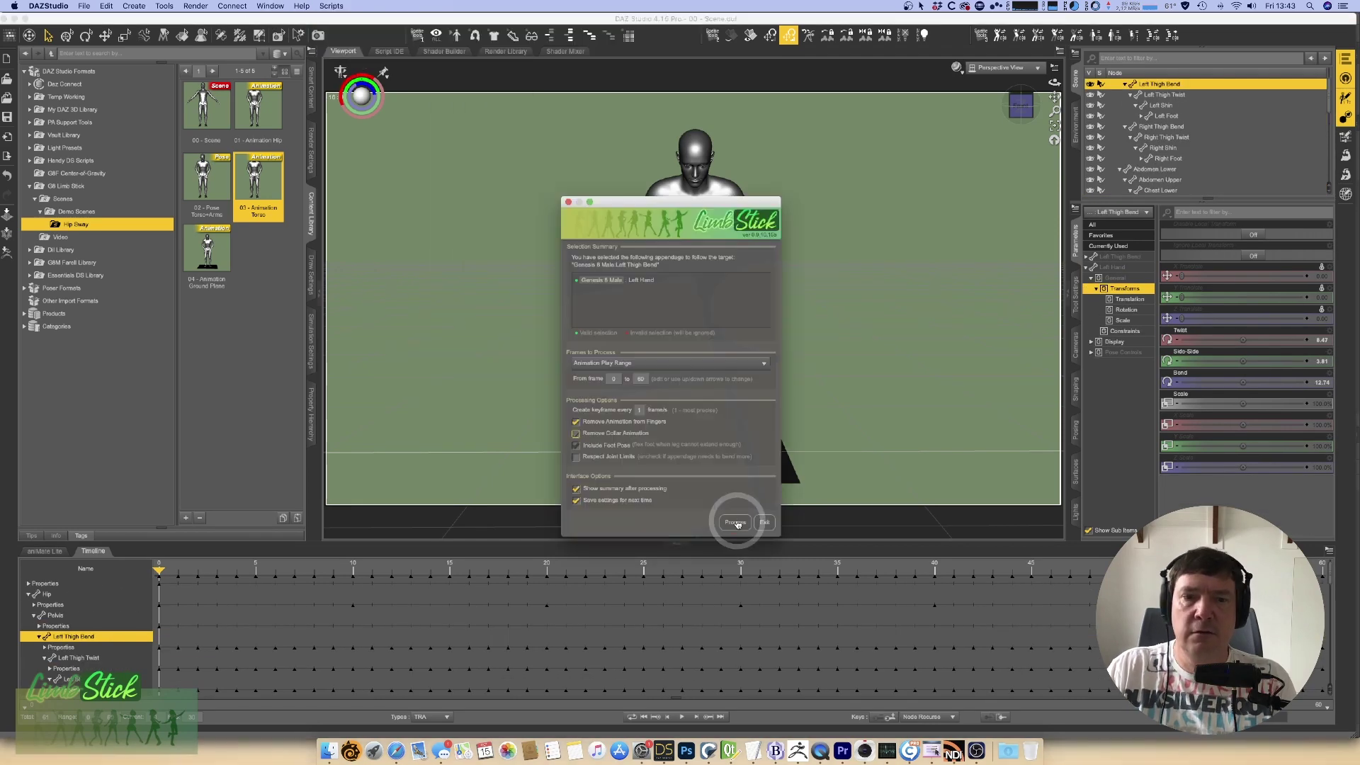
click(573, 509)
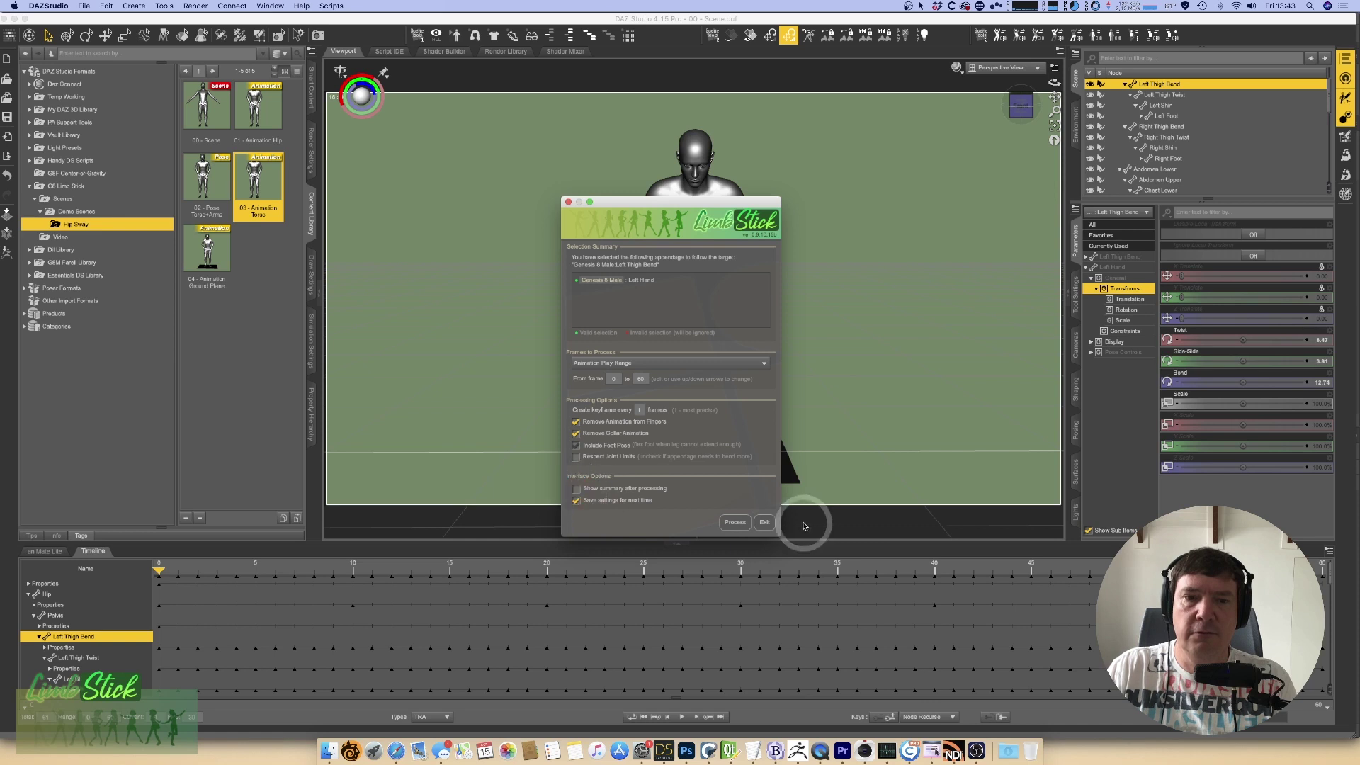
click(734, 523)
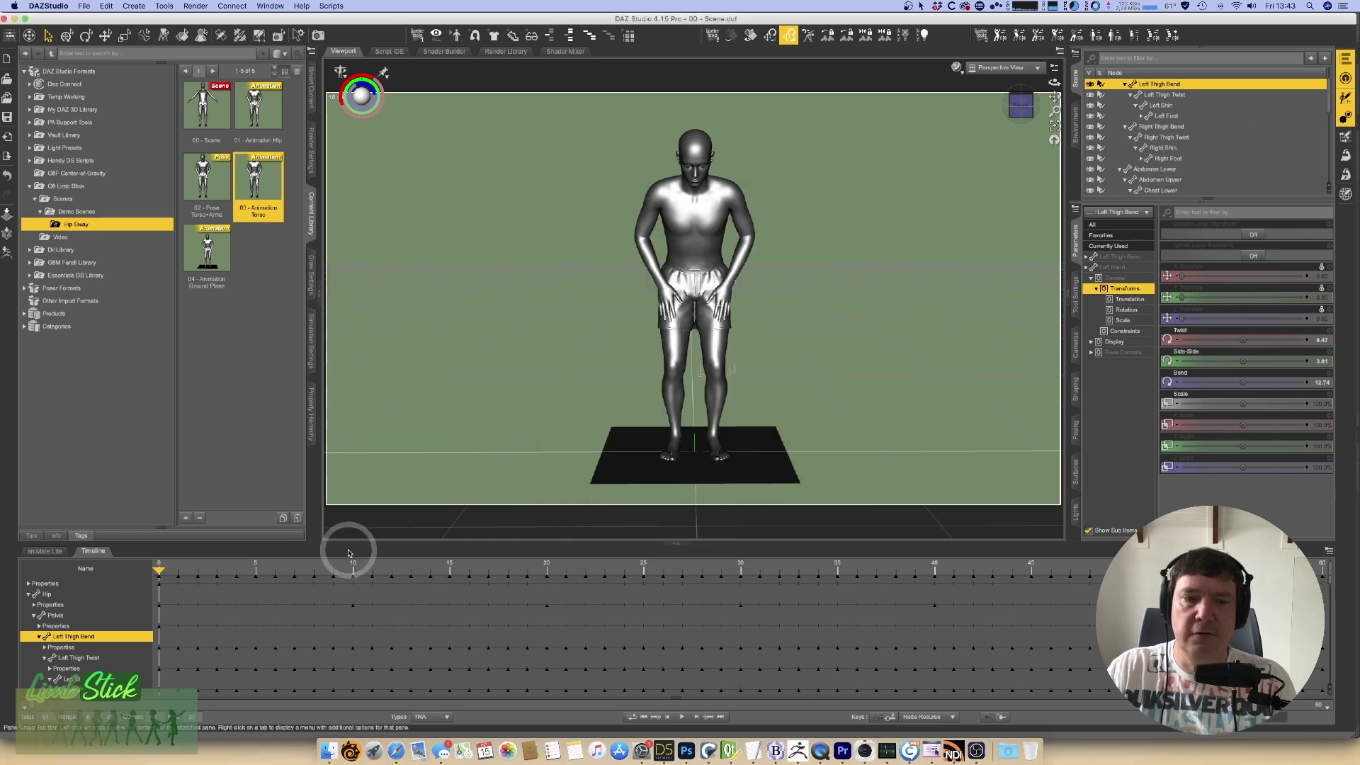
drag(159, 570, 125, 558)
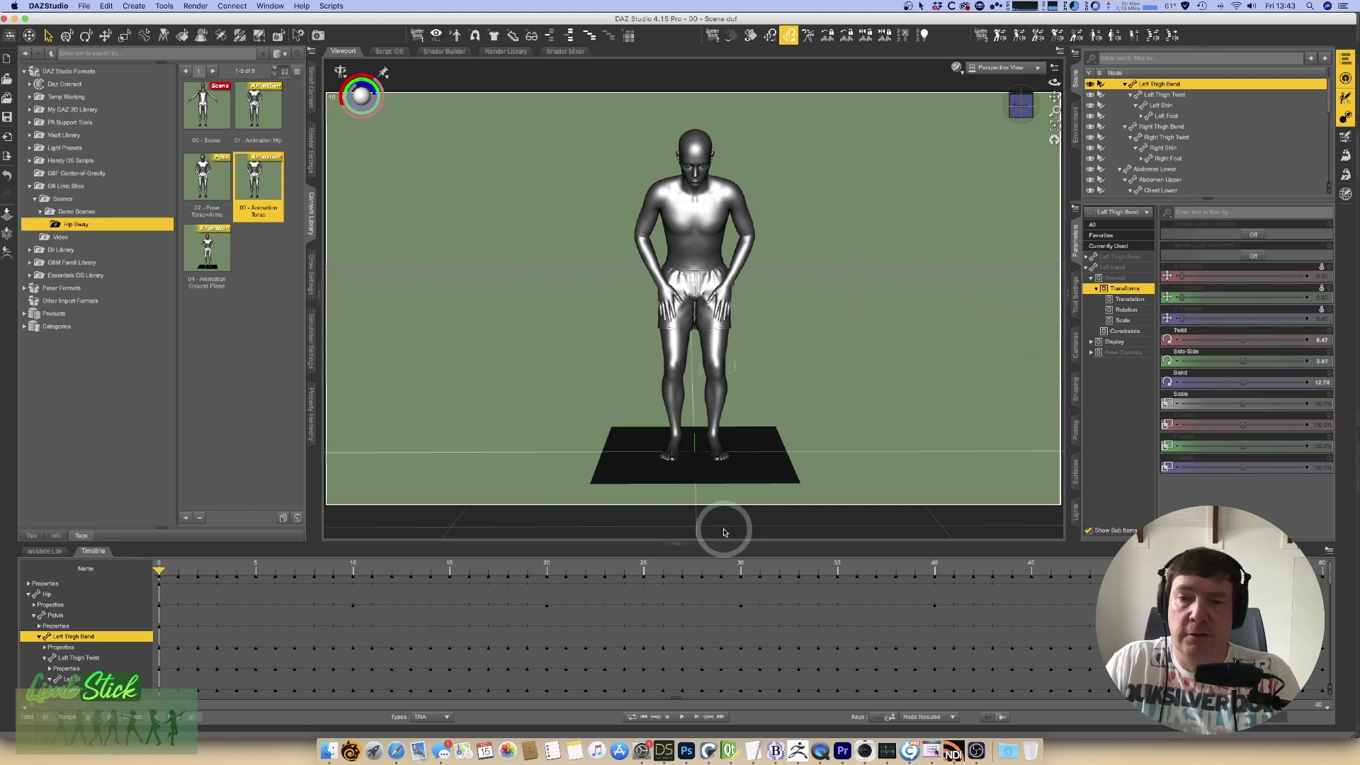
click(756, 451)
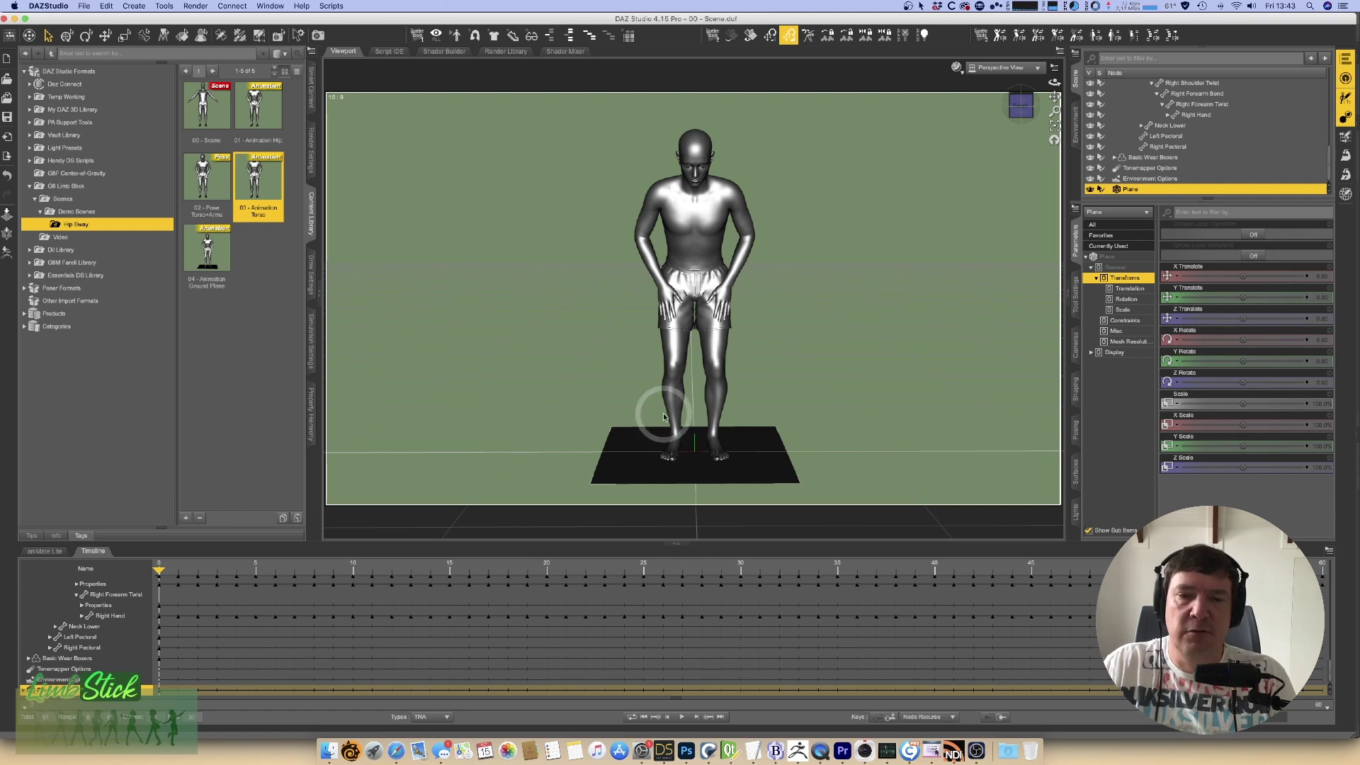
double_click(207, 250)
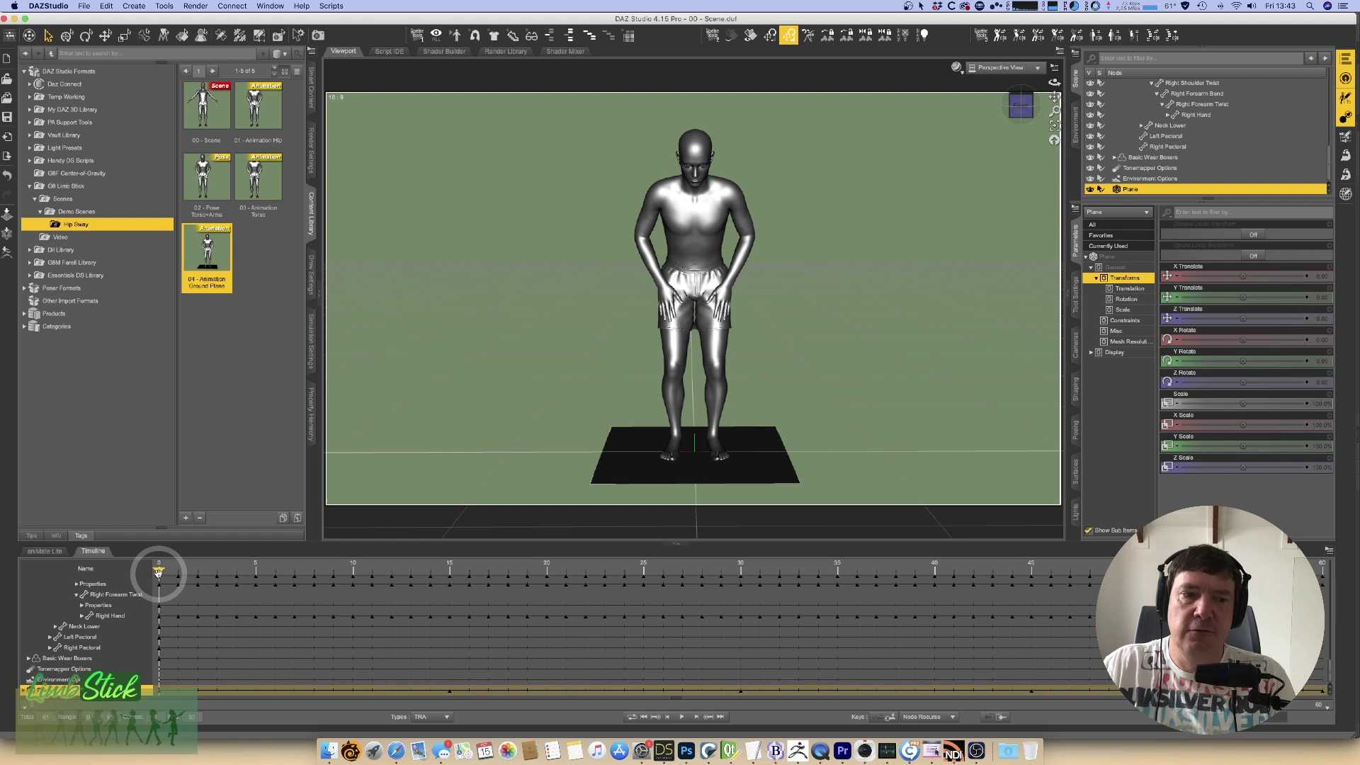
drag(158, 571, 121, 565)
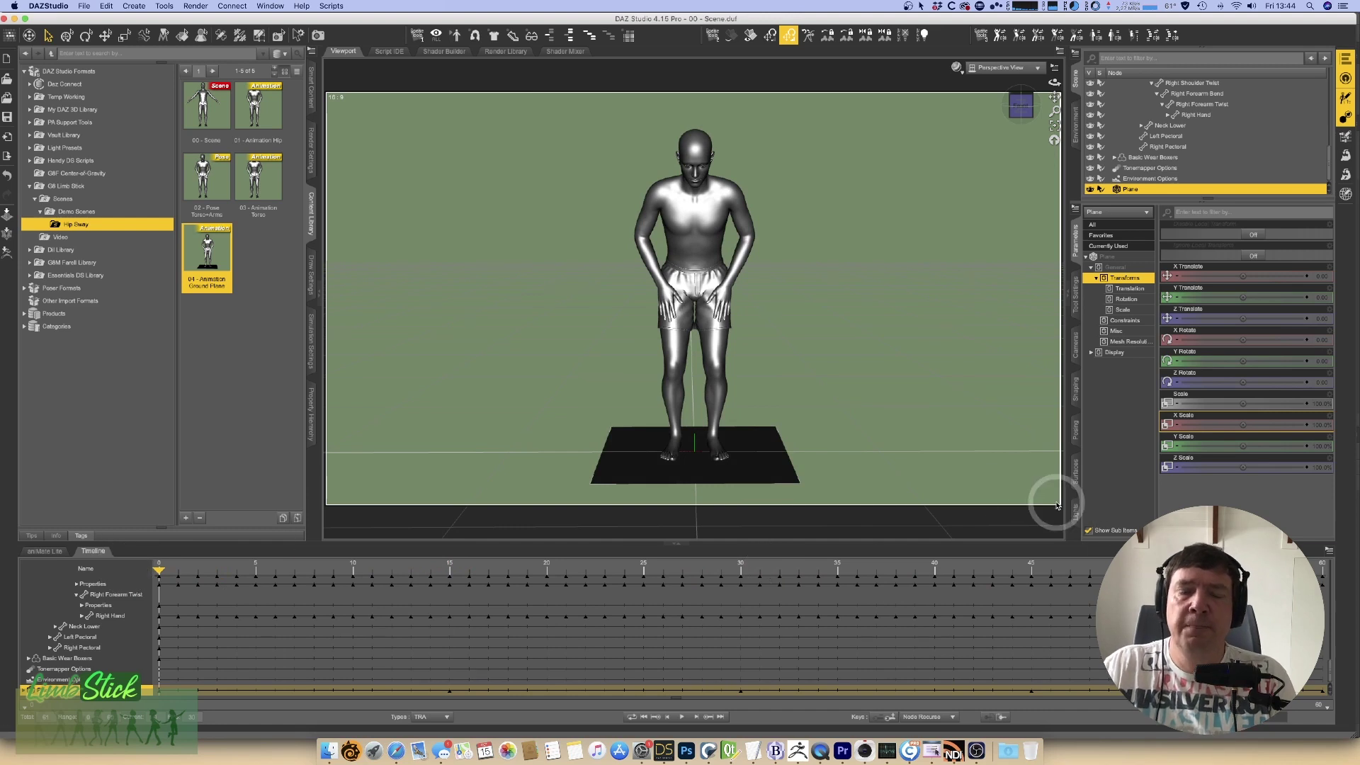
click(734, 447)
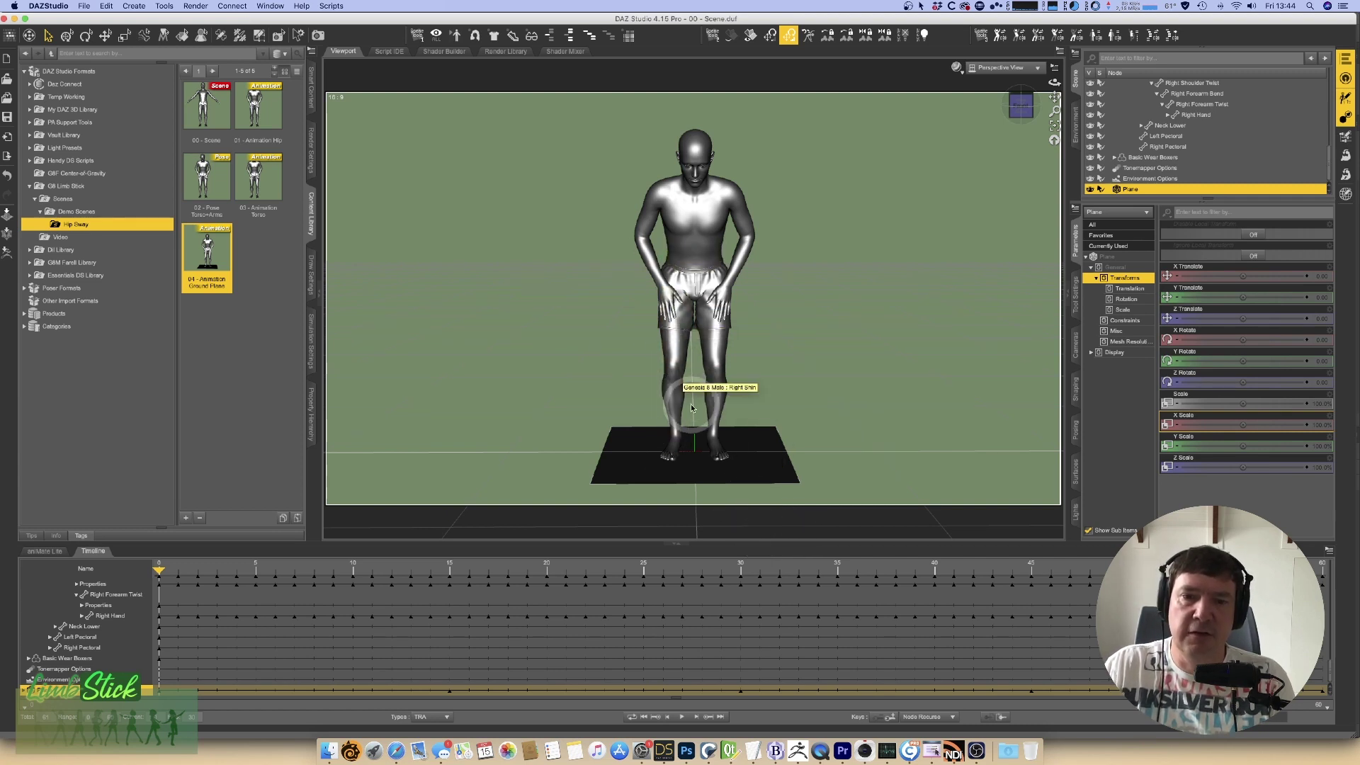
Step: Re-stick both feet to the Plane with Limb Stick and preview up to about frame 24
click(708, 452)
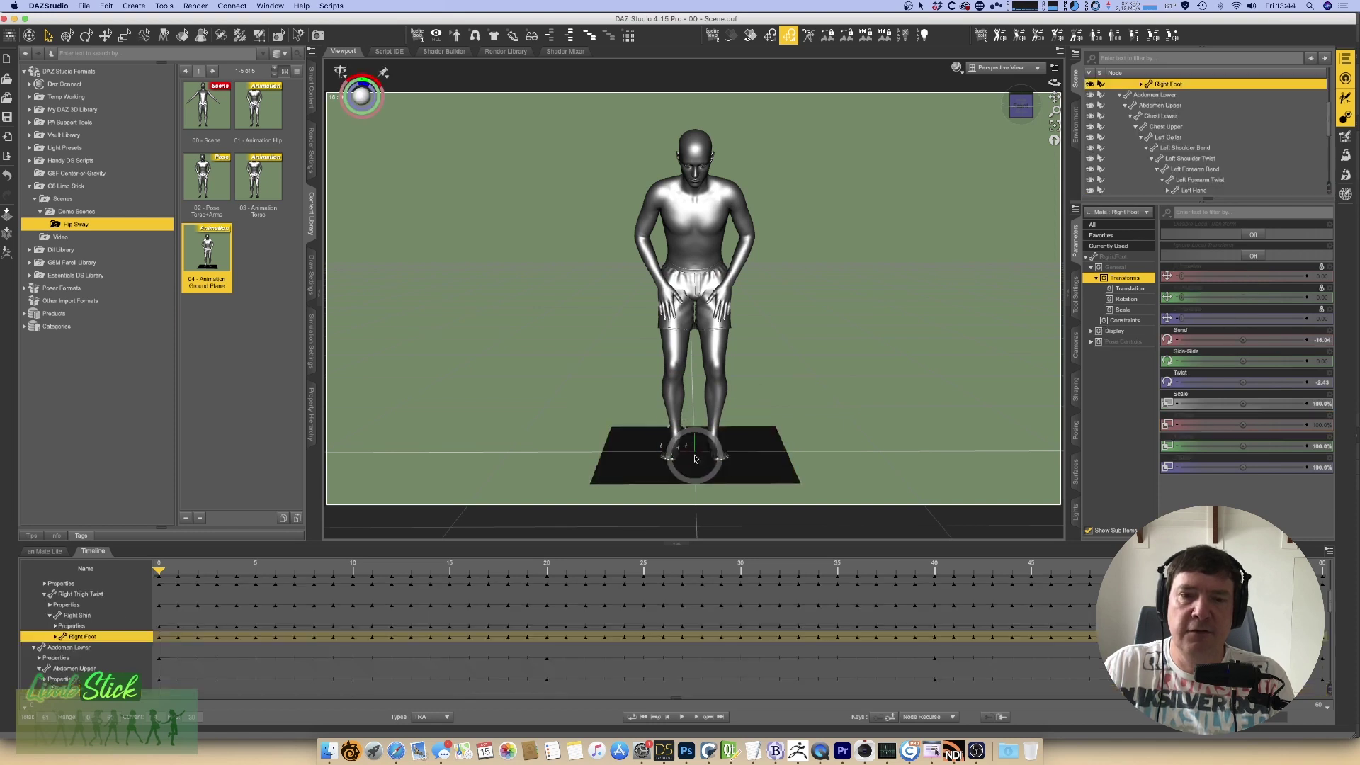
click(694, 475)
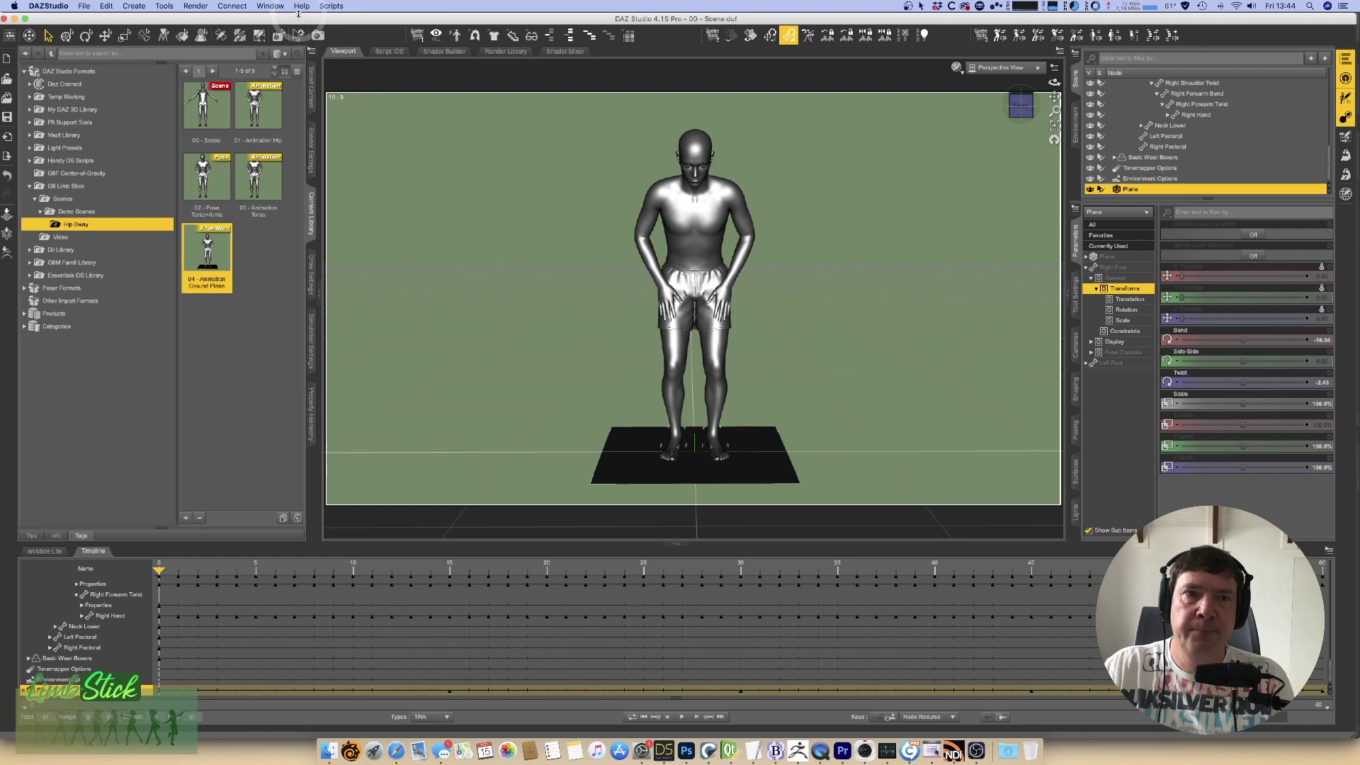
click(330, 6)
click(340, 34)
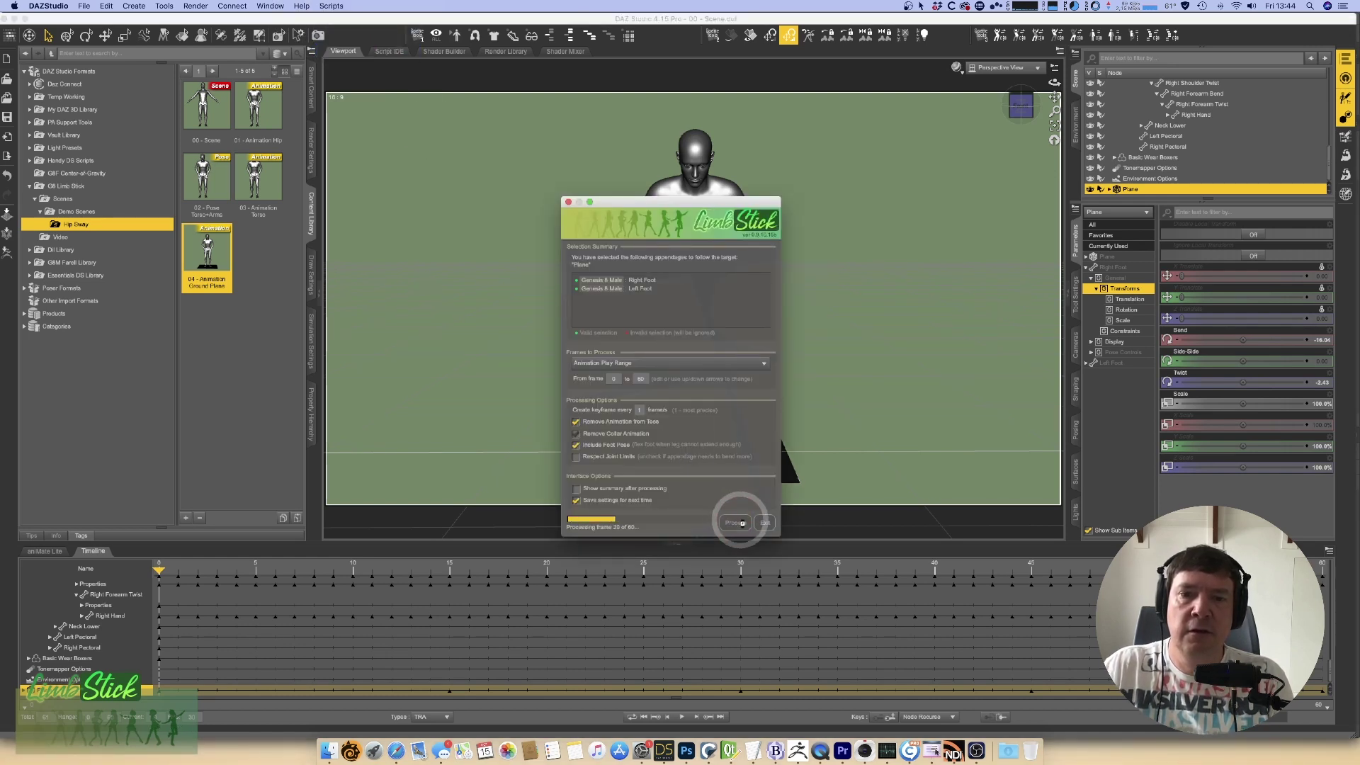
click(768, 522)
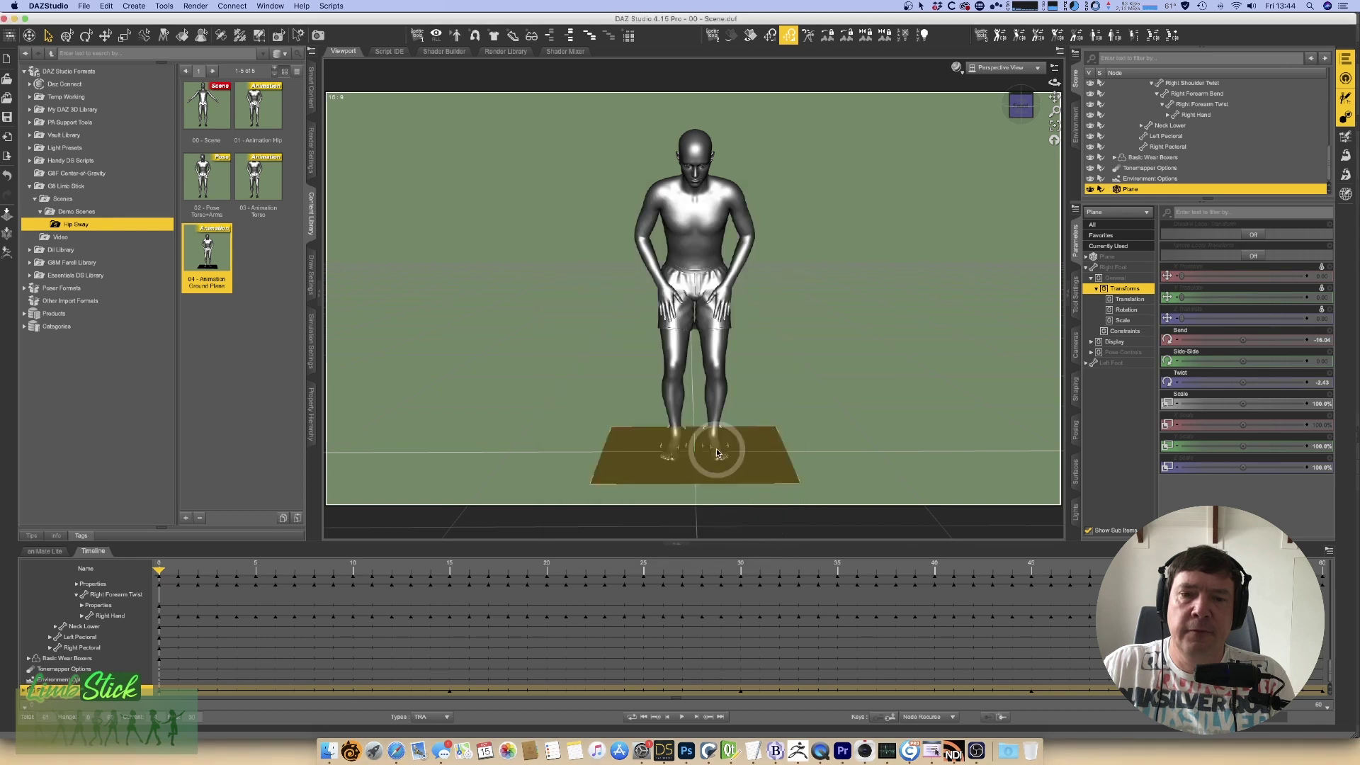
drag(159, 571, 66, 552)
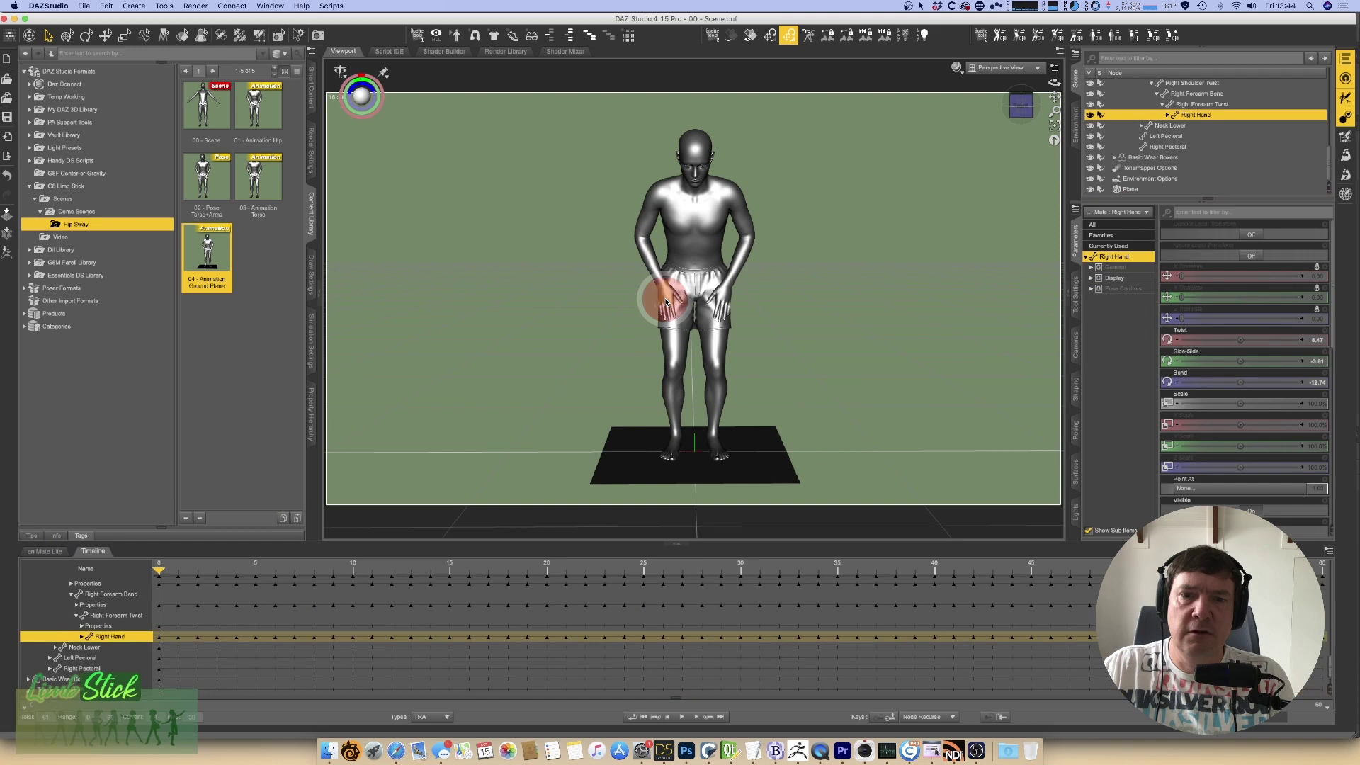
Step: Pin the right hand to the right thigh with Limb Stick
click(659, 338)
click(331, 6)
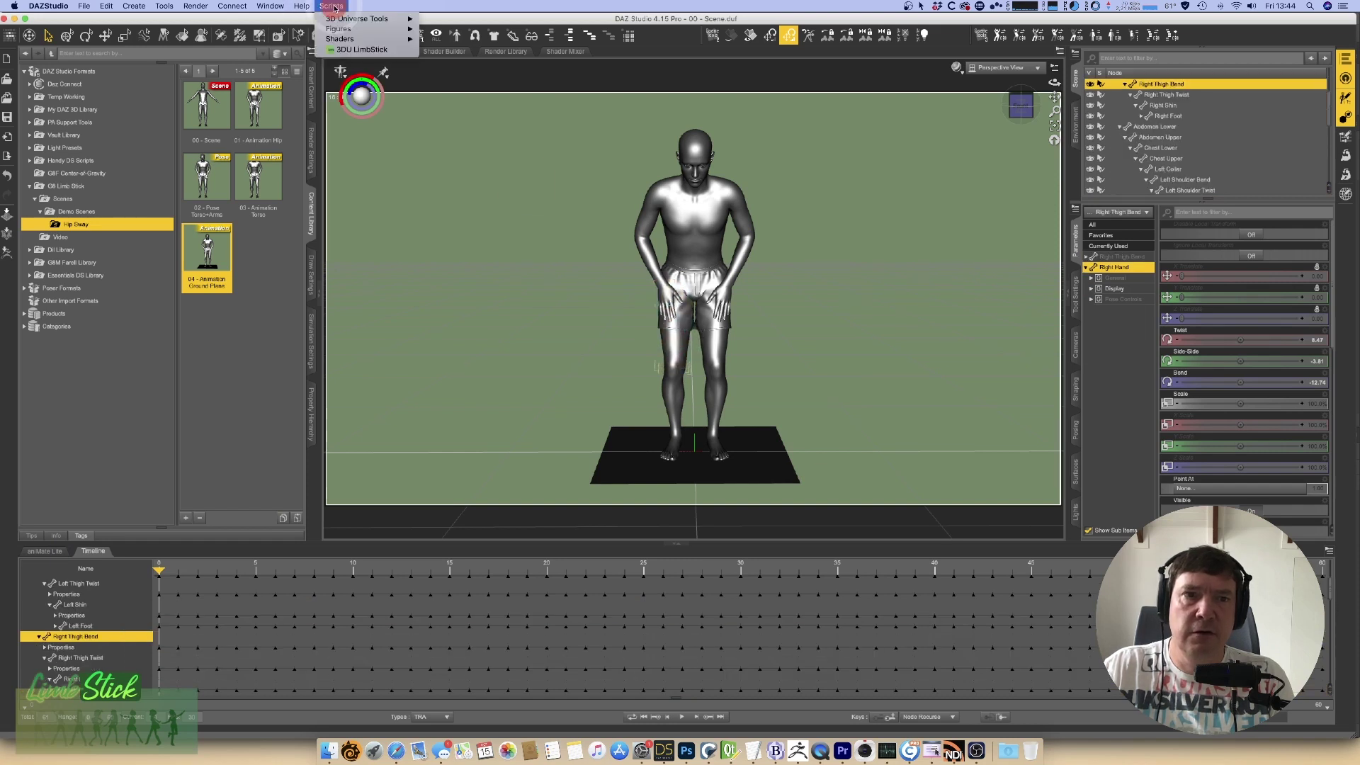
click(347, 37)
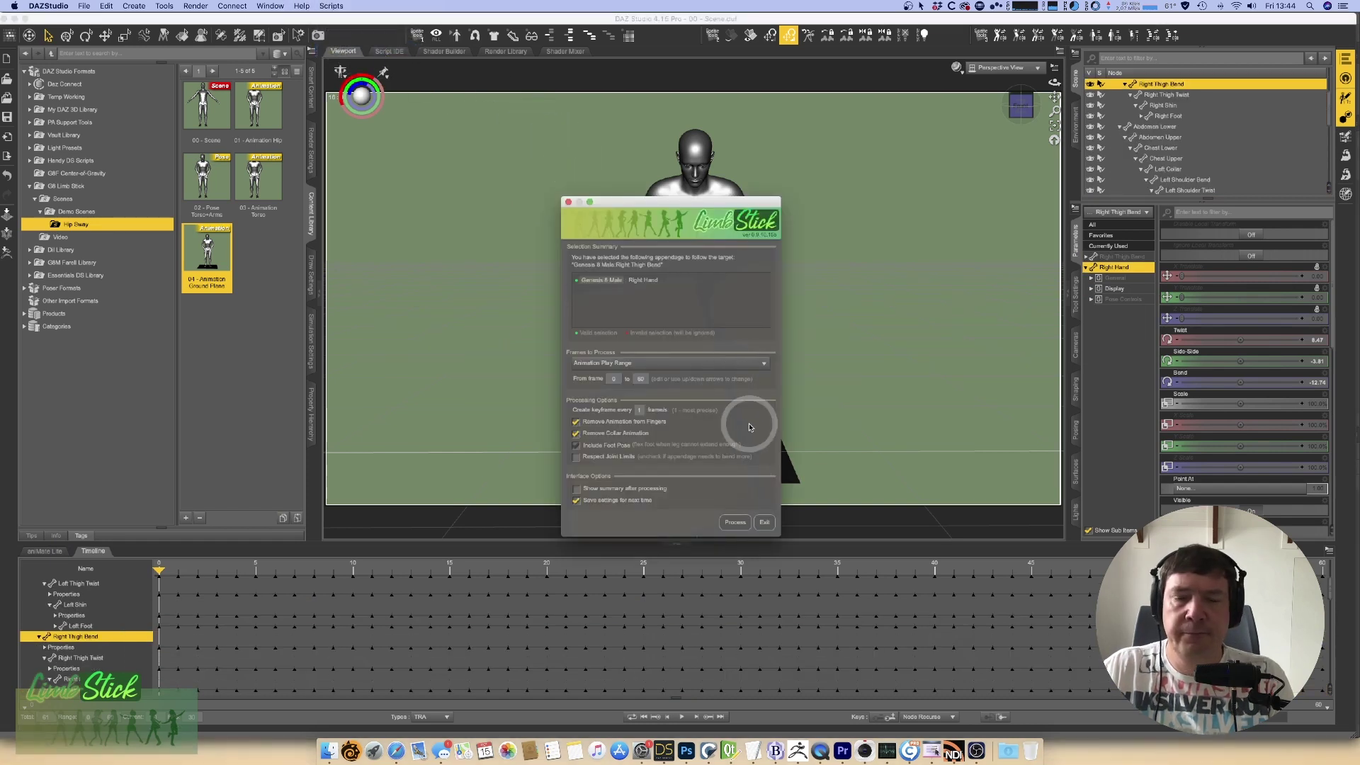
click(741, 525)
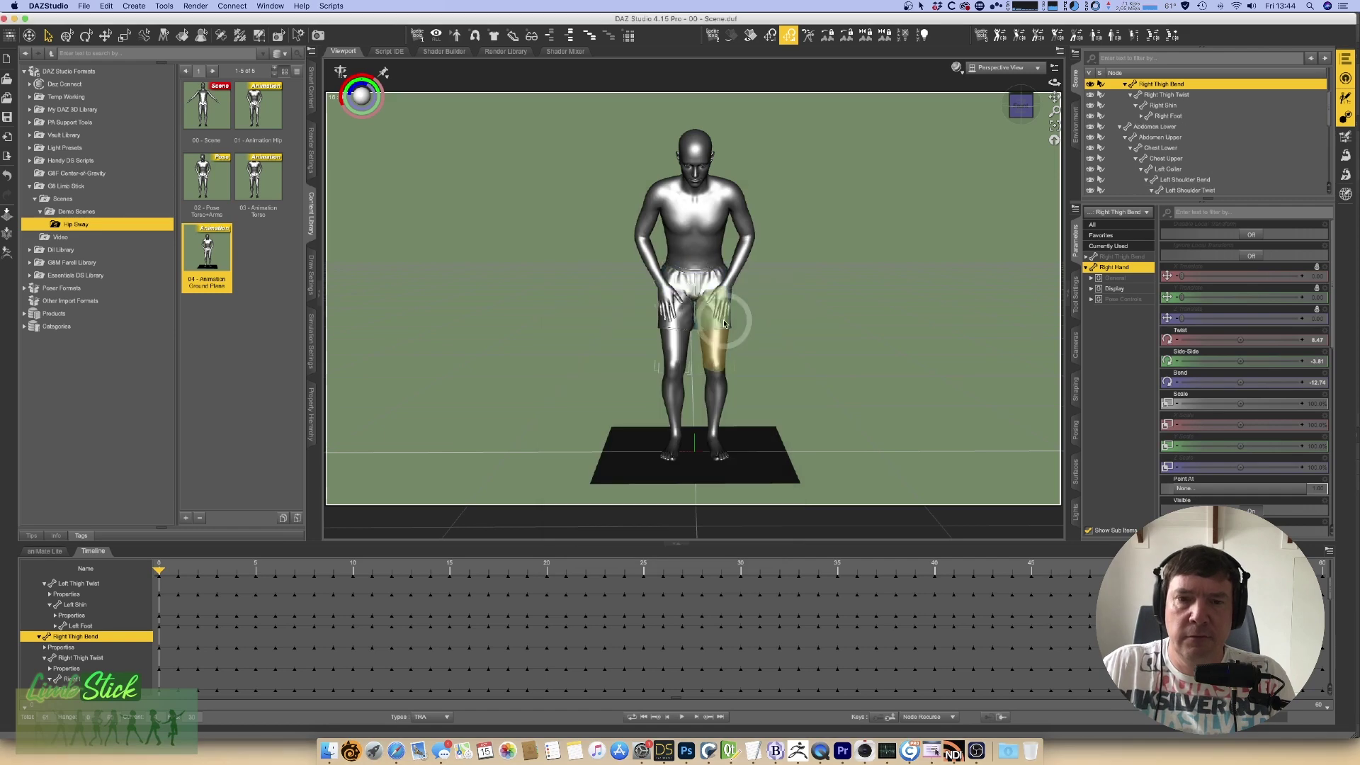
Step: Pin the left hand to the left thigh with Limb Stick
click(724, 296)
click(717, 347)
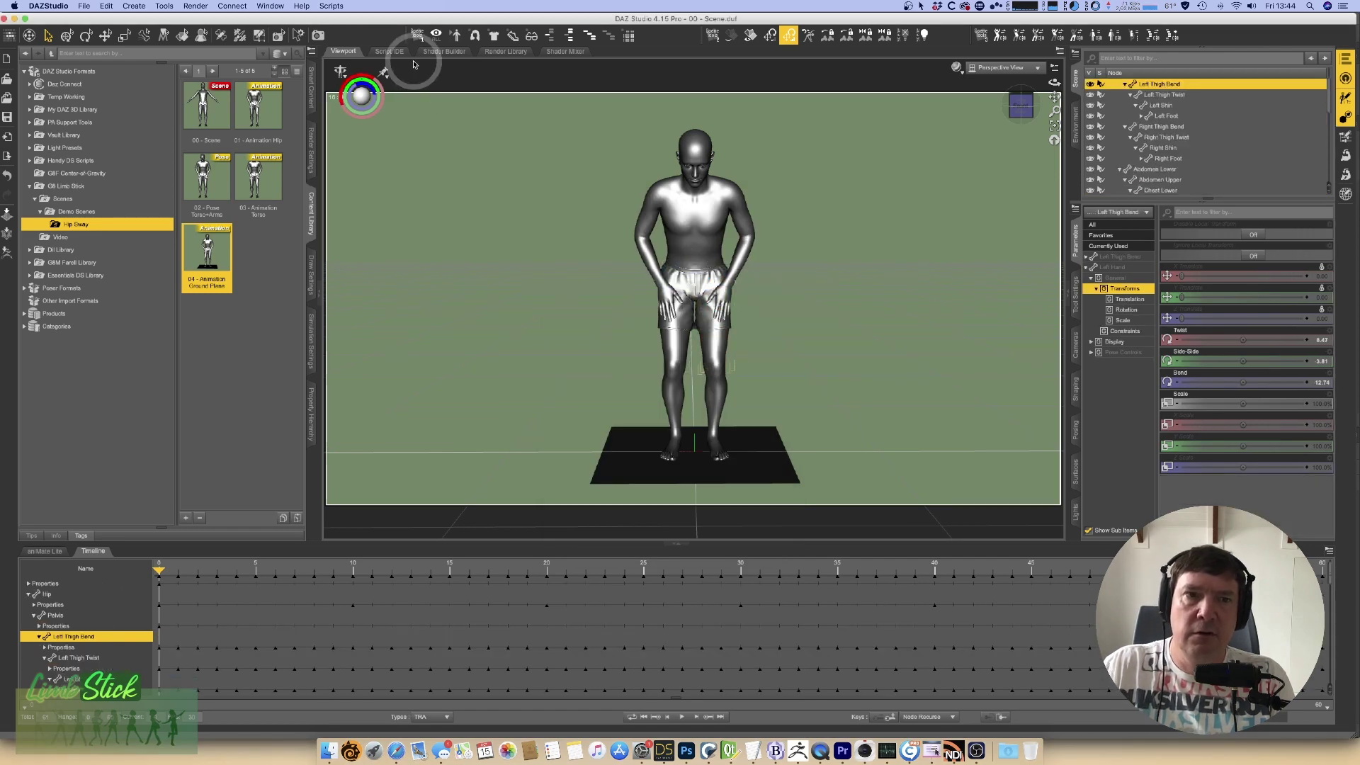
click(330, 5)
click(363, 77)
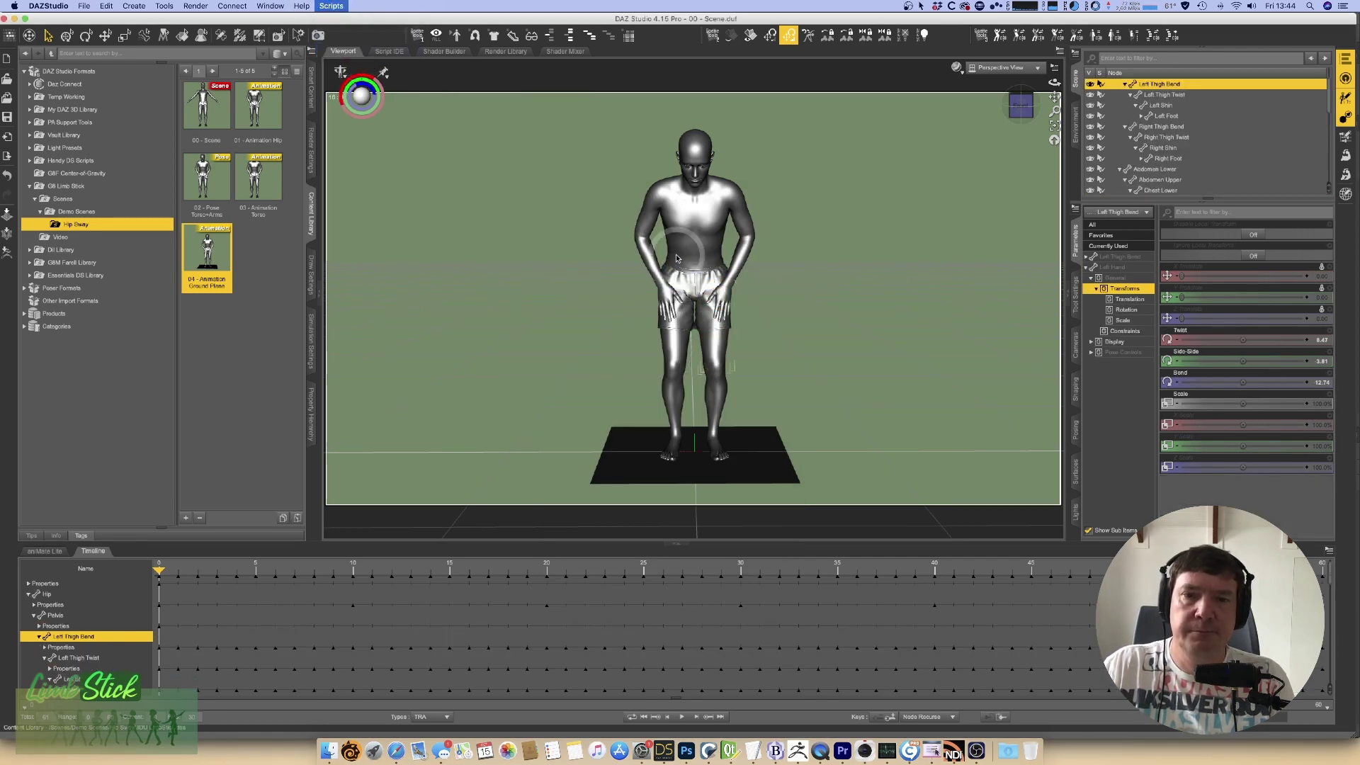
click(735, 522)
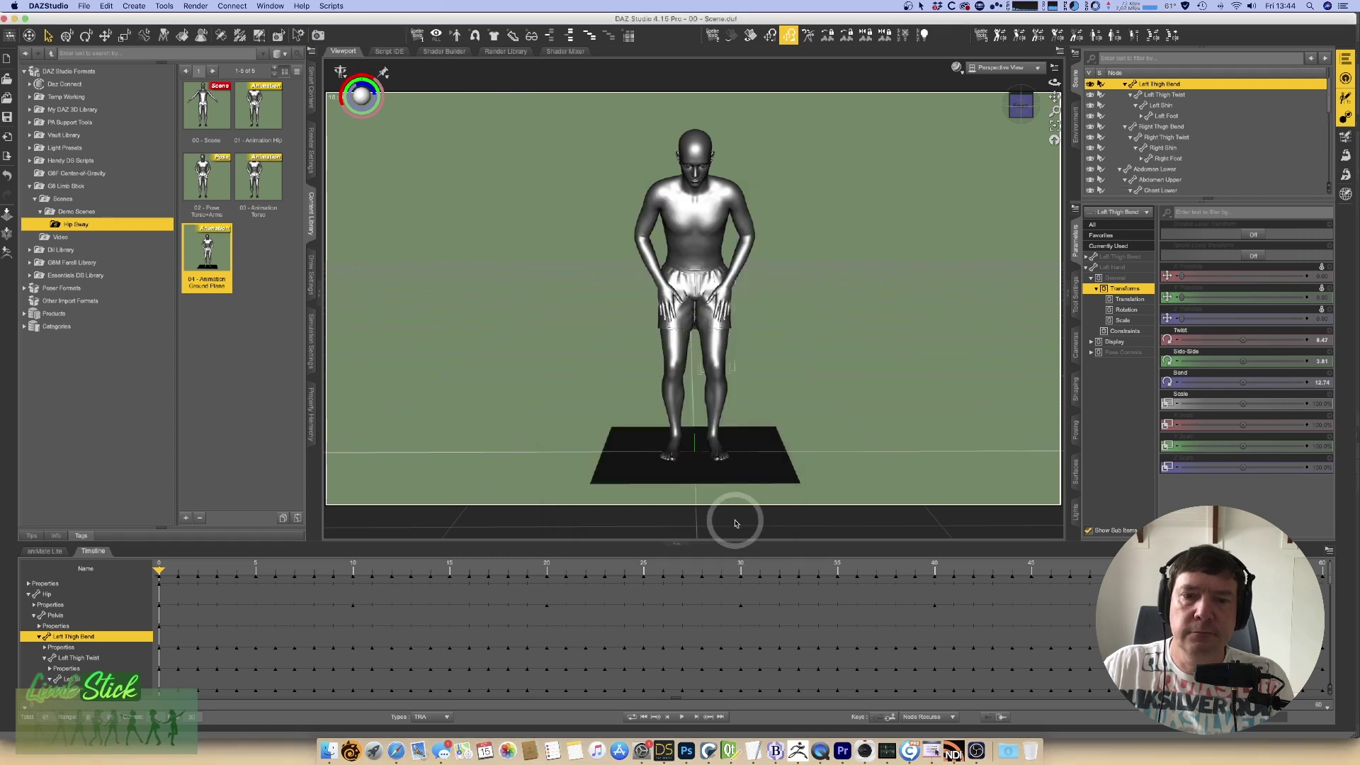
Step: Play back the animation and check the pose around frame 34 from the side and front
click(681, 718)
click(437, 594)
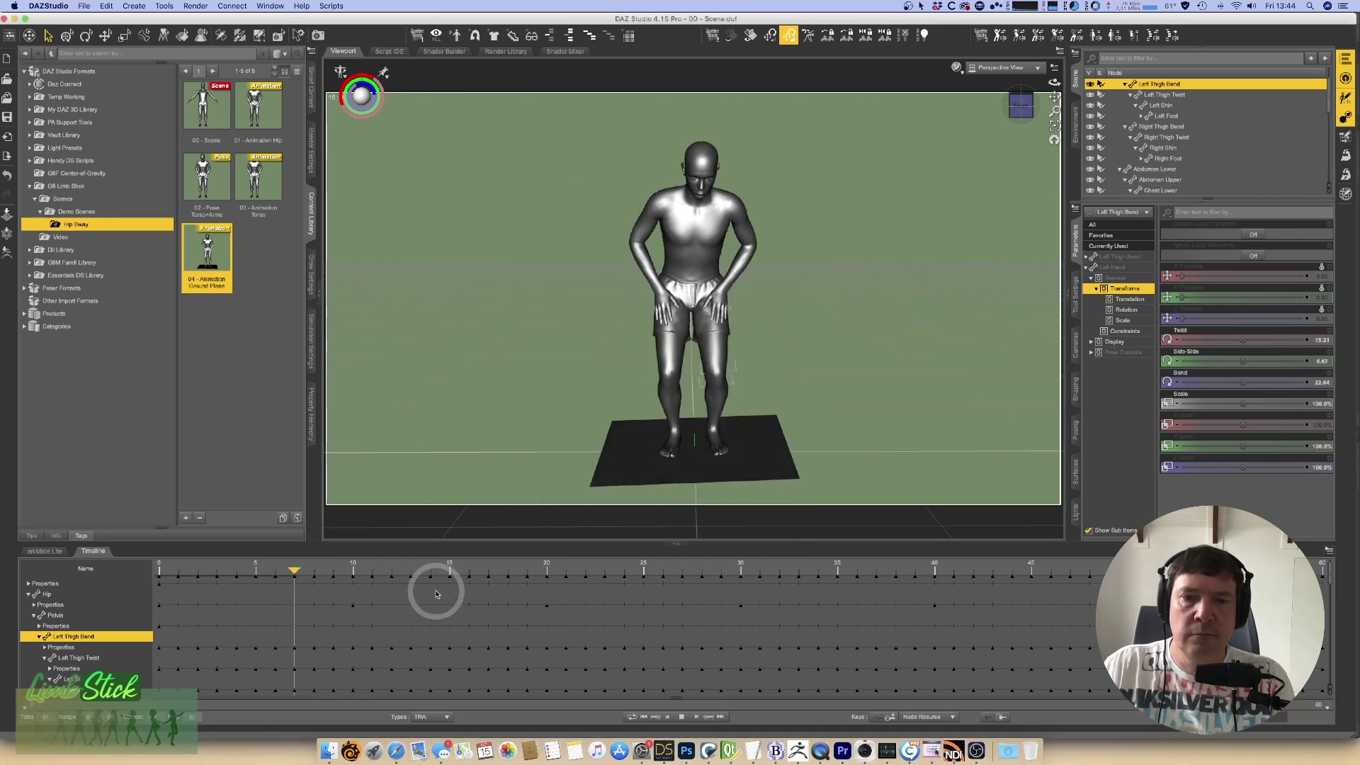
click(821, 561)
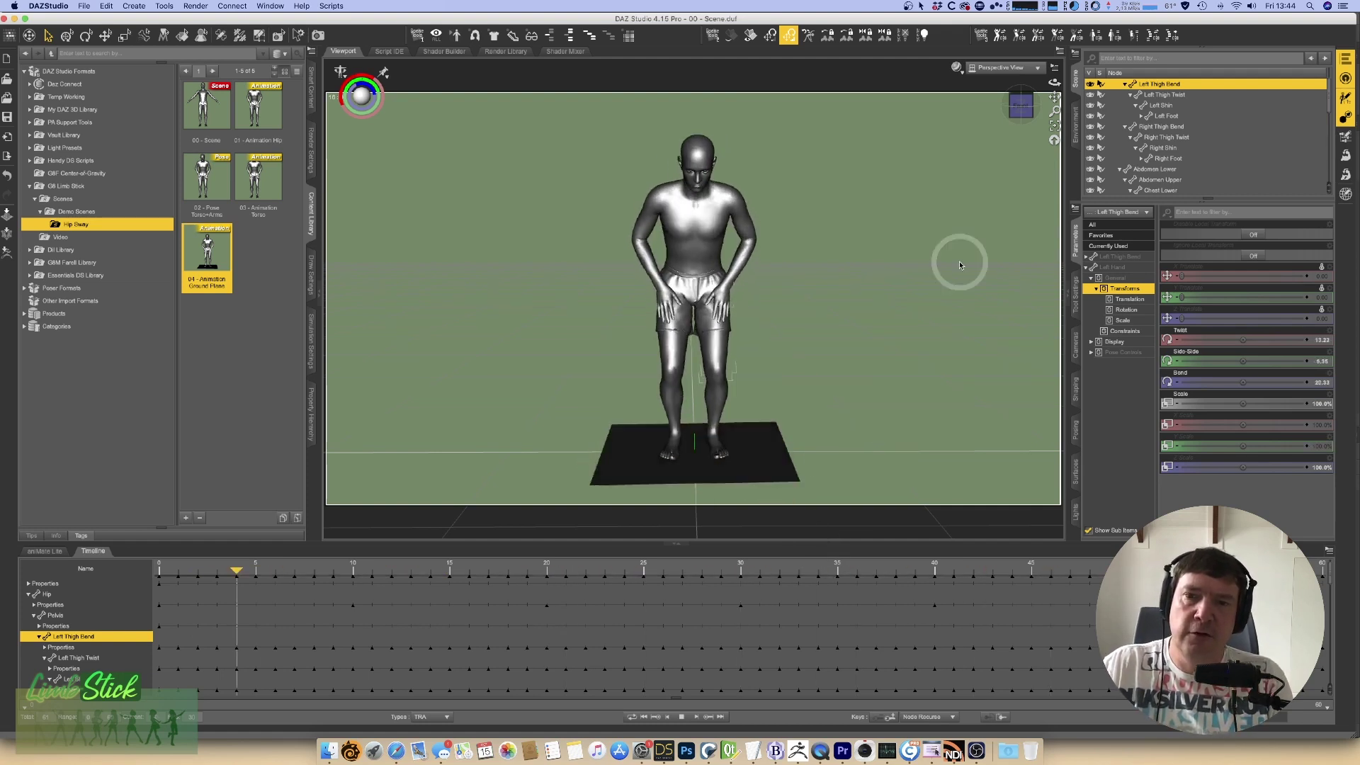
drag(1019, 110, 743, 131)
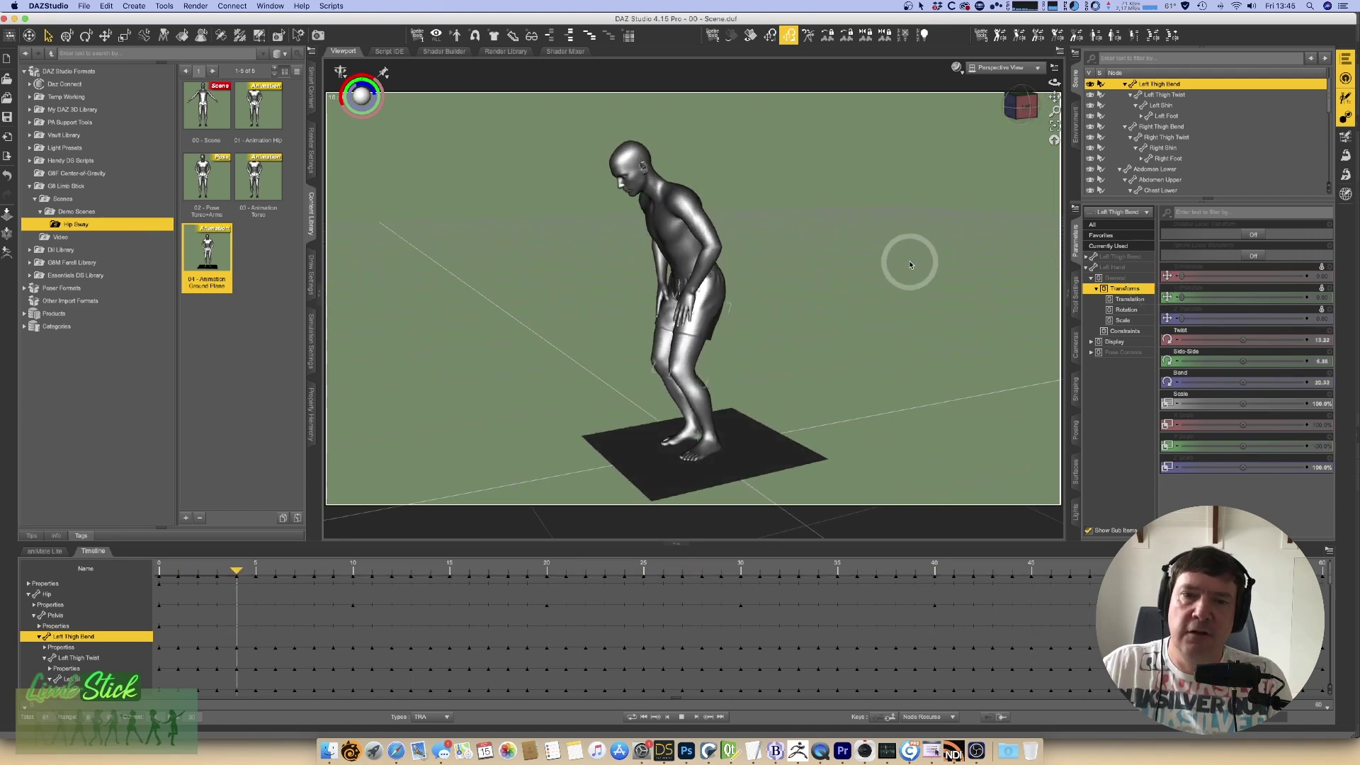
click(1018, 106)
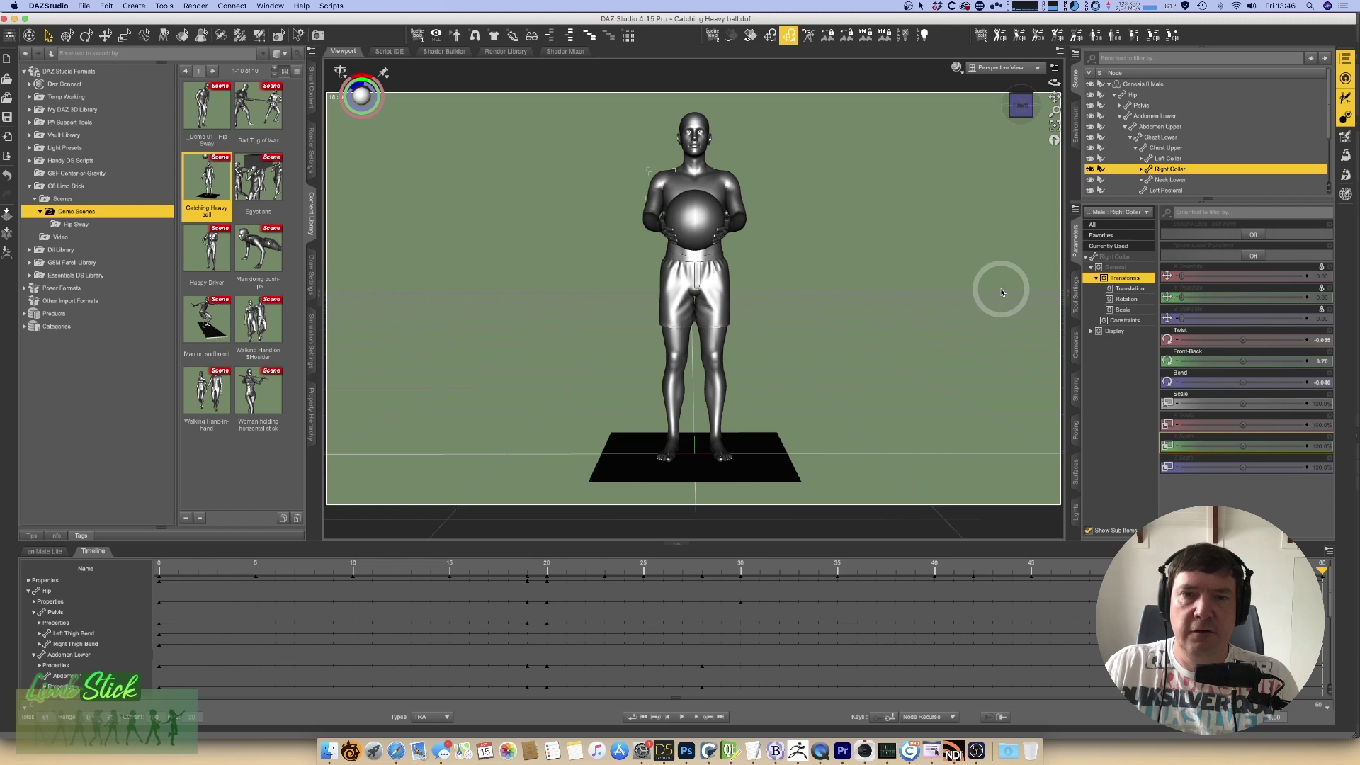
Step: Rewind the catch animation to frame 0 and select the floor plane
drag(1020, 107, 796, 124)
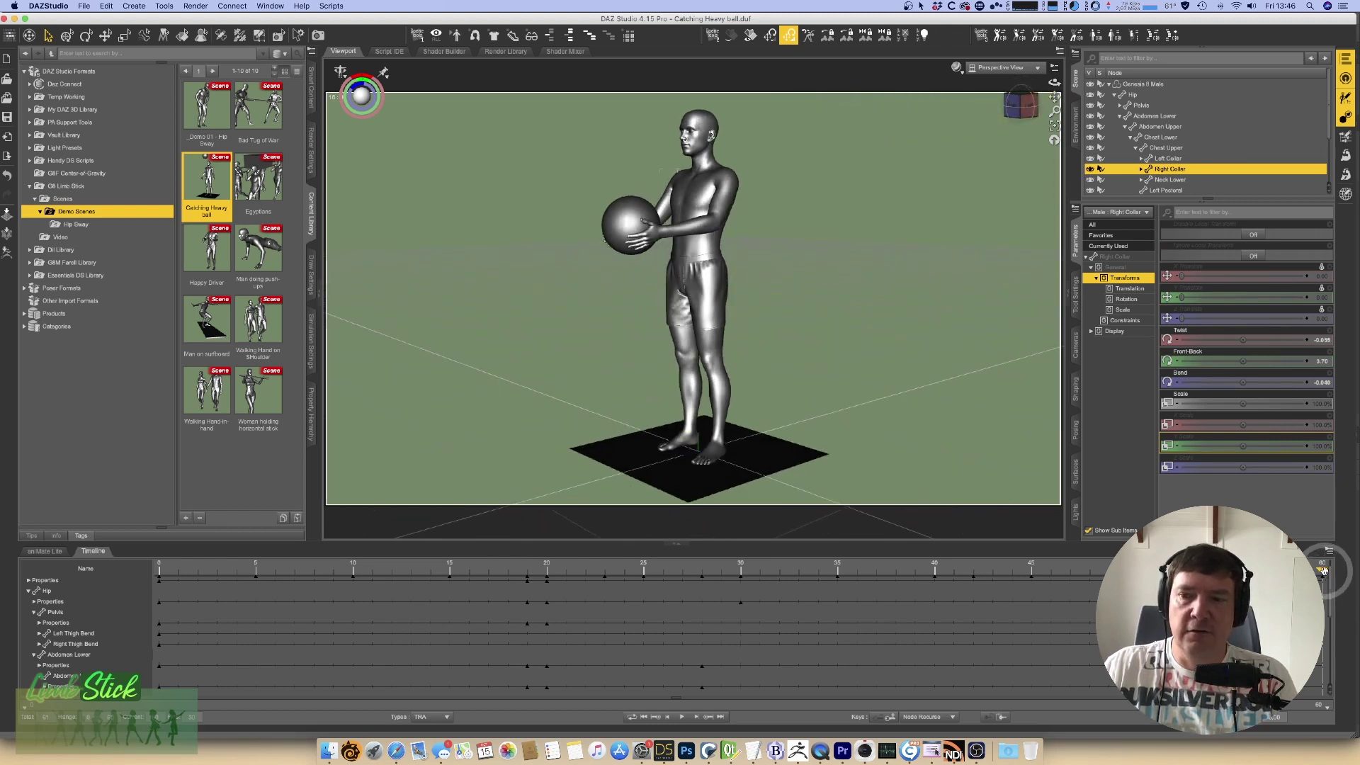
drag(1322, 571, 1356, 684)
drag(1027, 684, 39, 549)
click(646, 454)
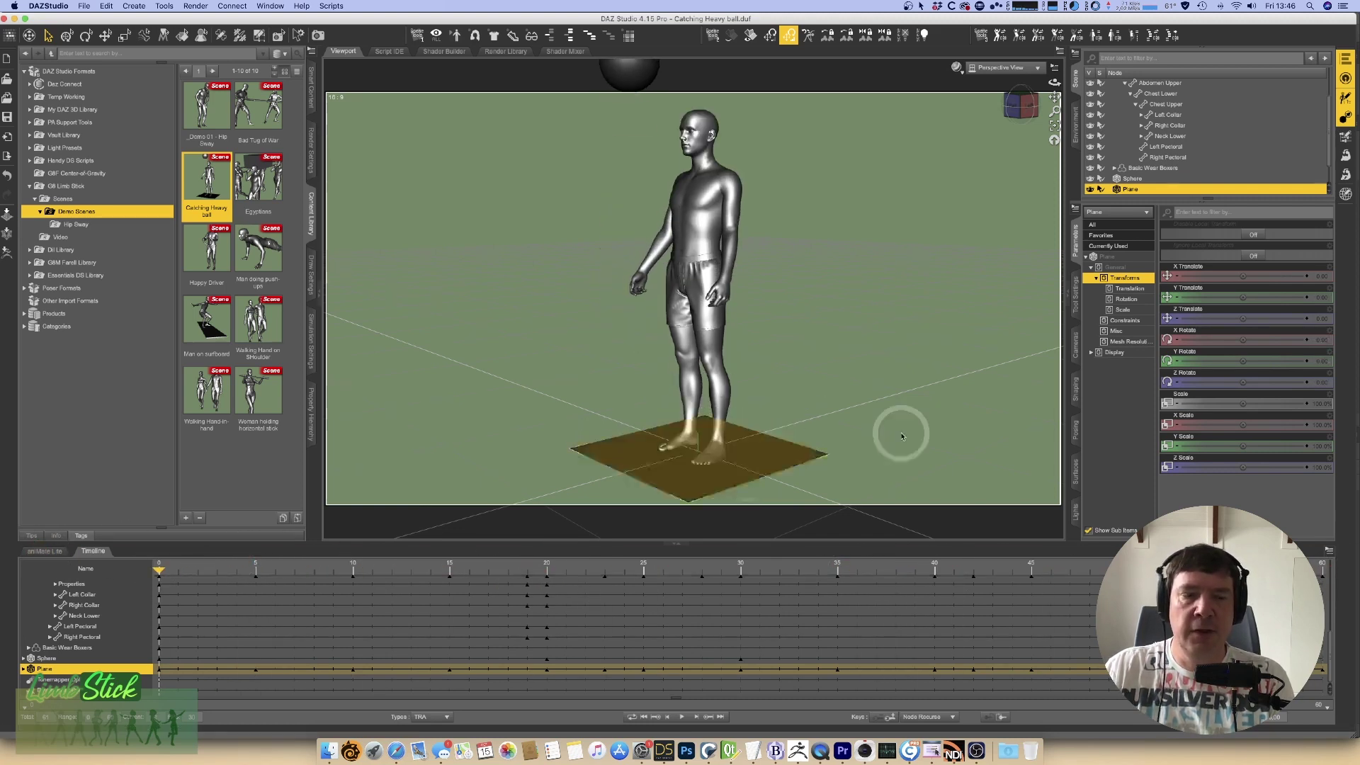
mouse_move(1020, 107)
mouse_down()
mouse_move(1069, 100)
mouse_move(1023, 106)
mouse_up()
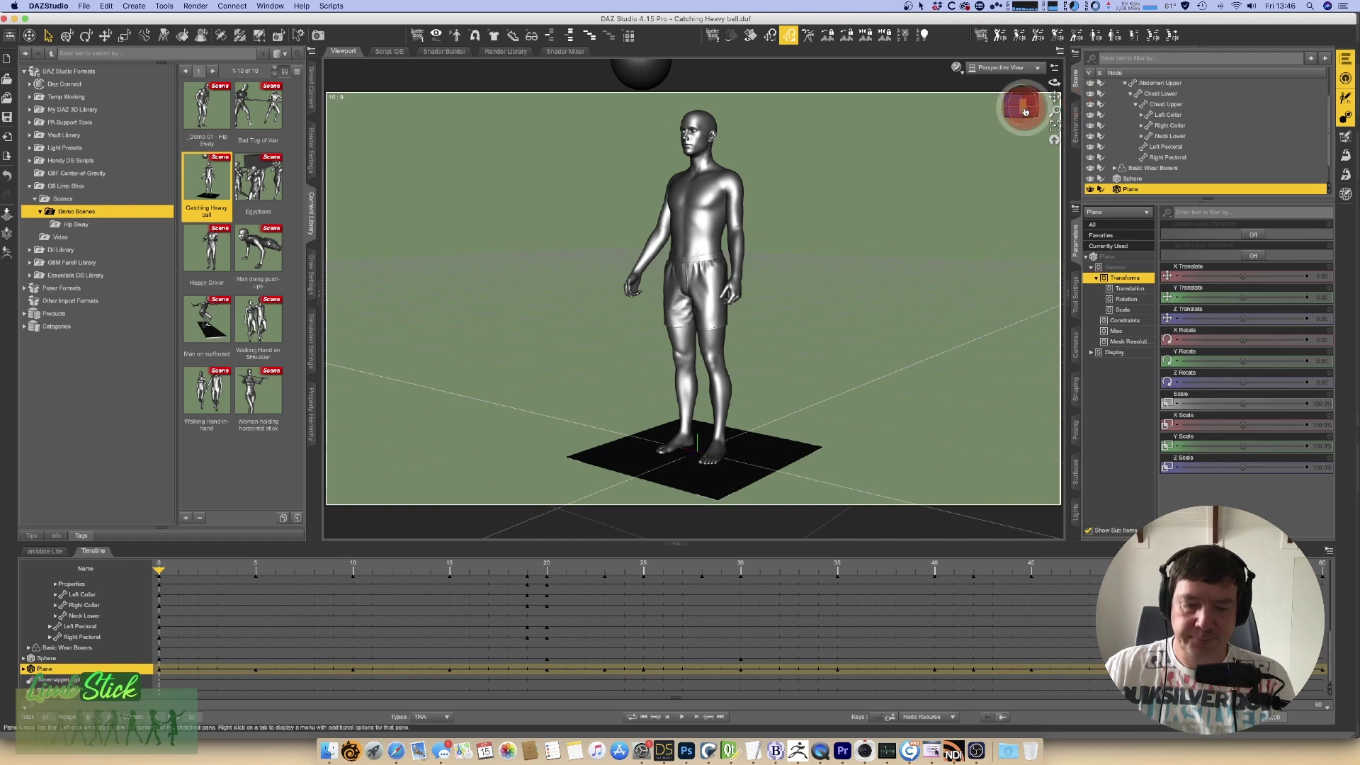
Step: Stick both feet to the floor plane with Limb Stick, then scrub to frame 60 to check
click(680, 444)
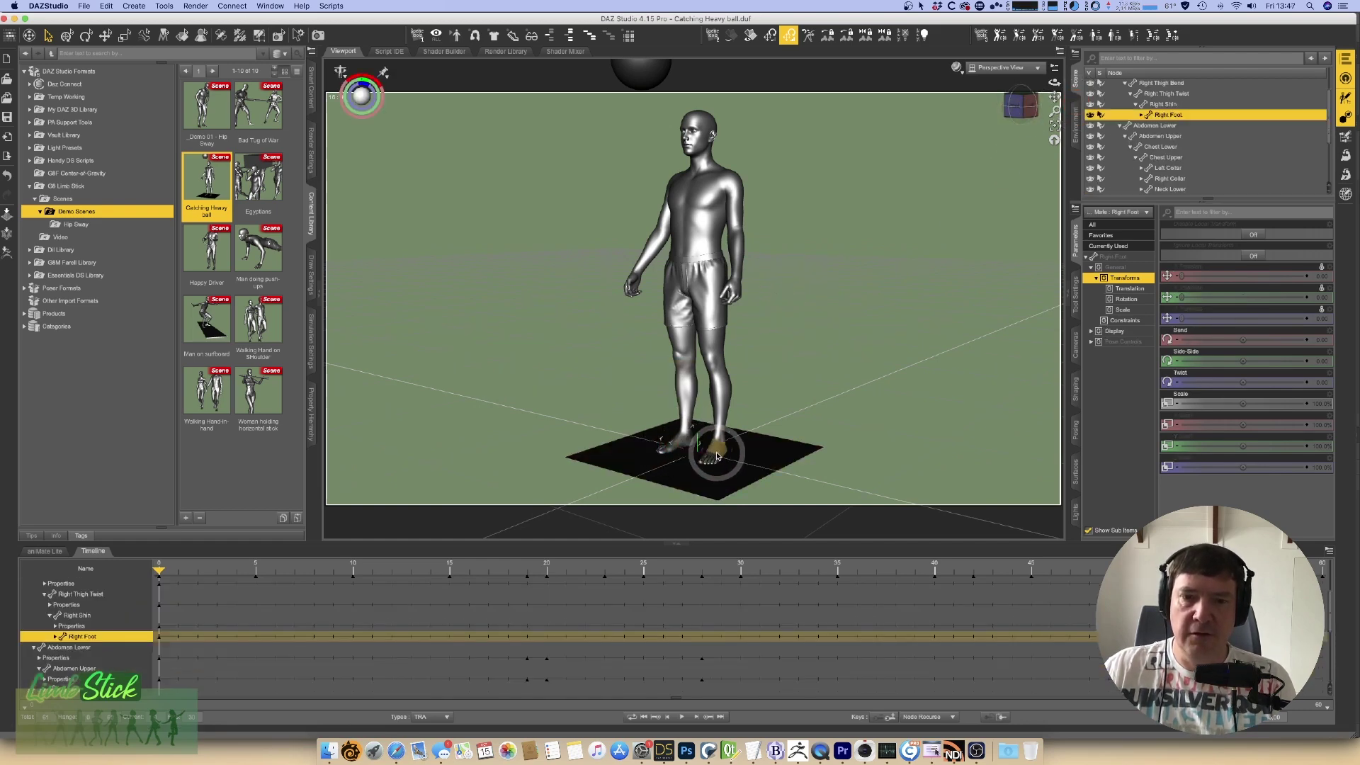
click(713, 477)
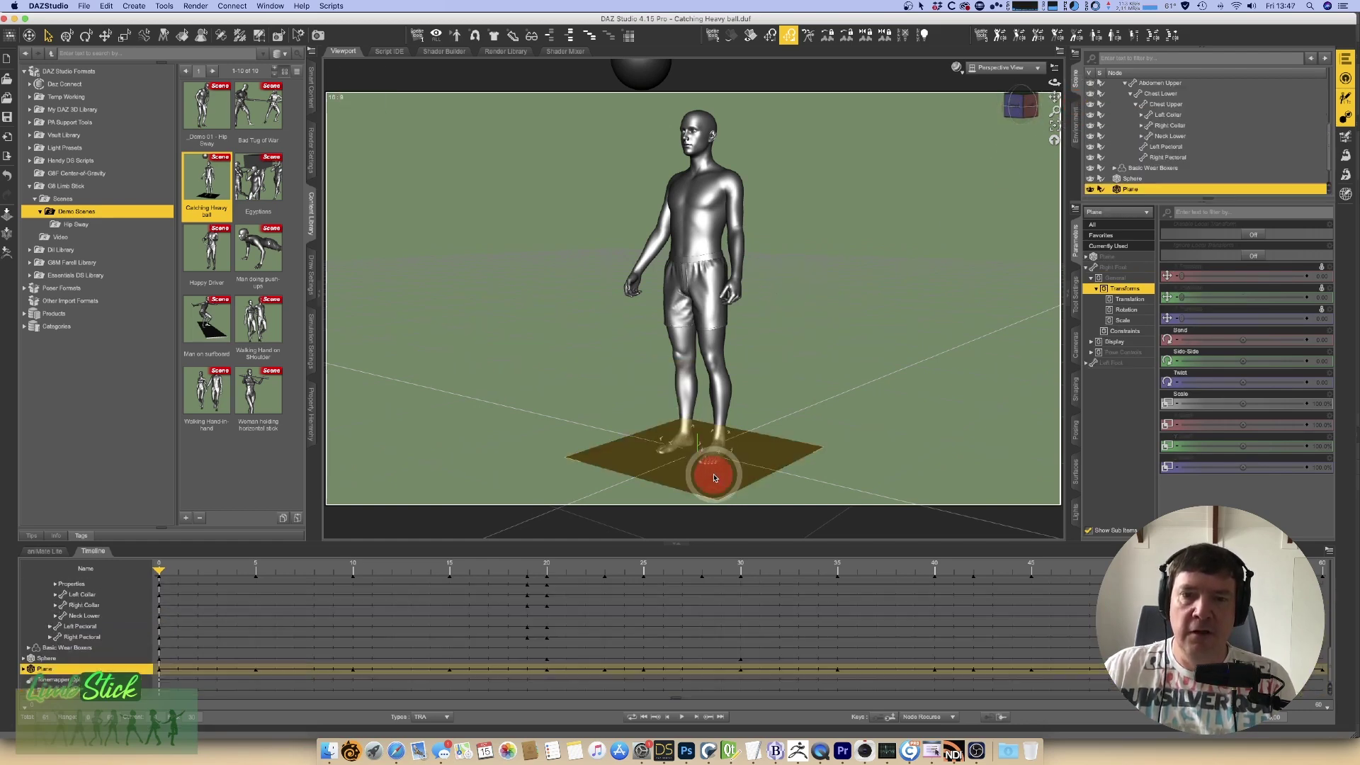
click(331, 7)
click(340, 53)
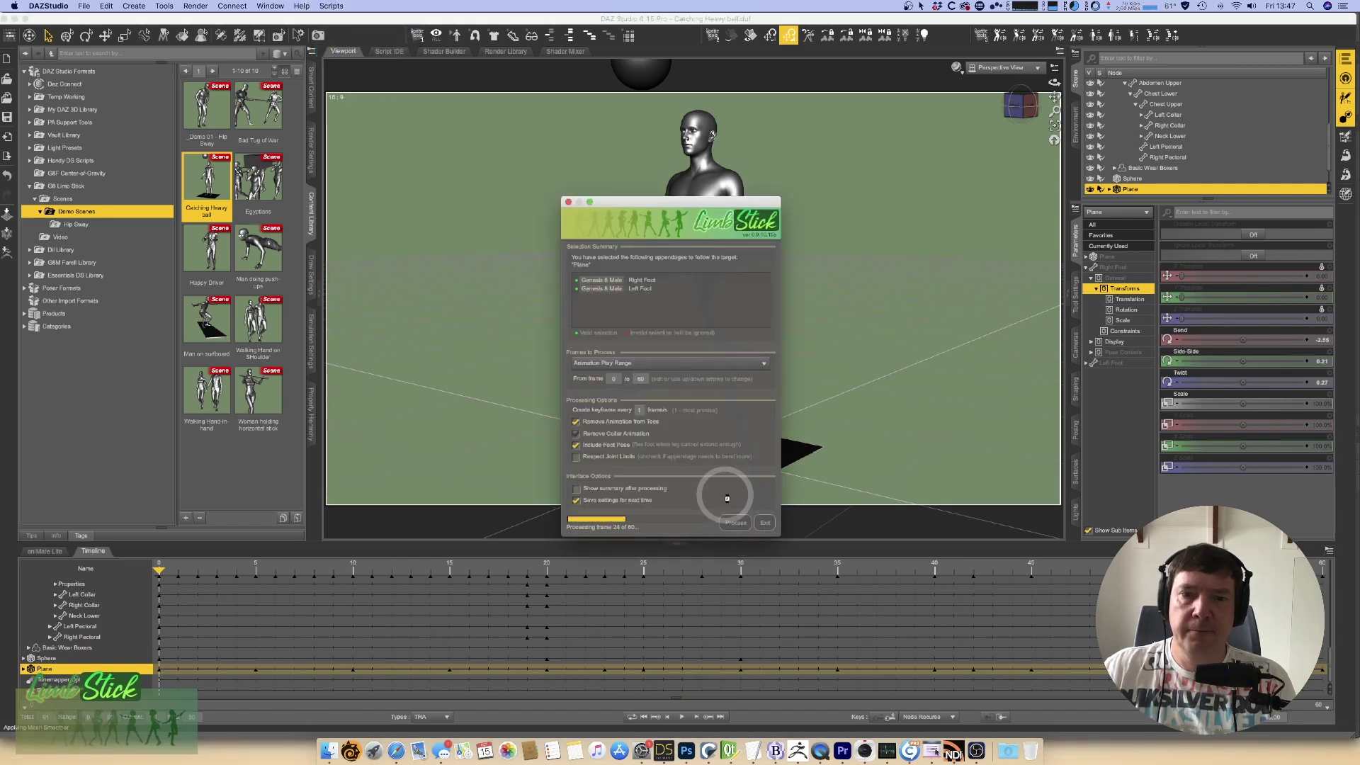
click(765, 524)
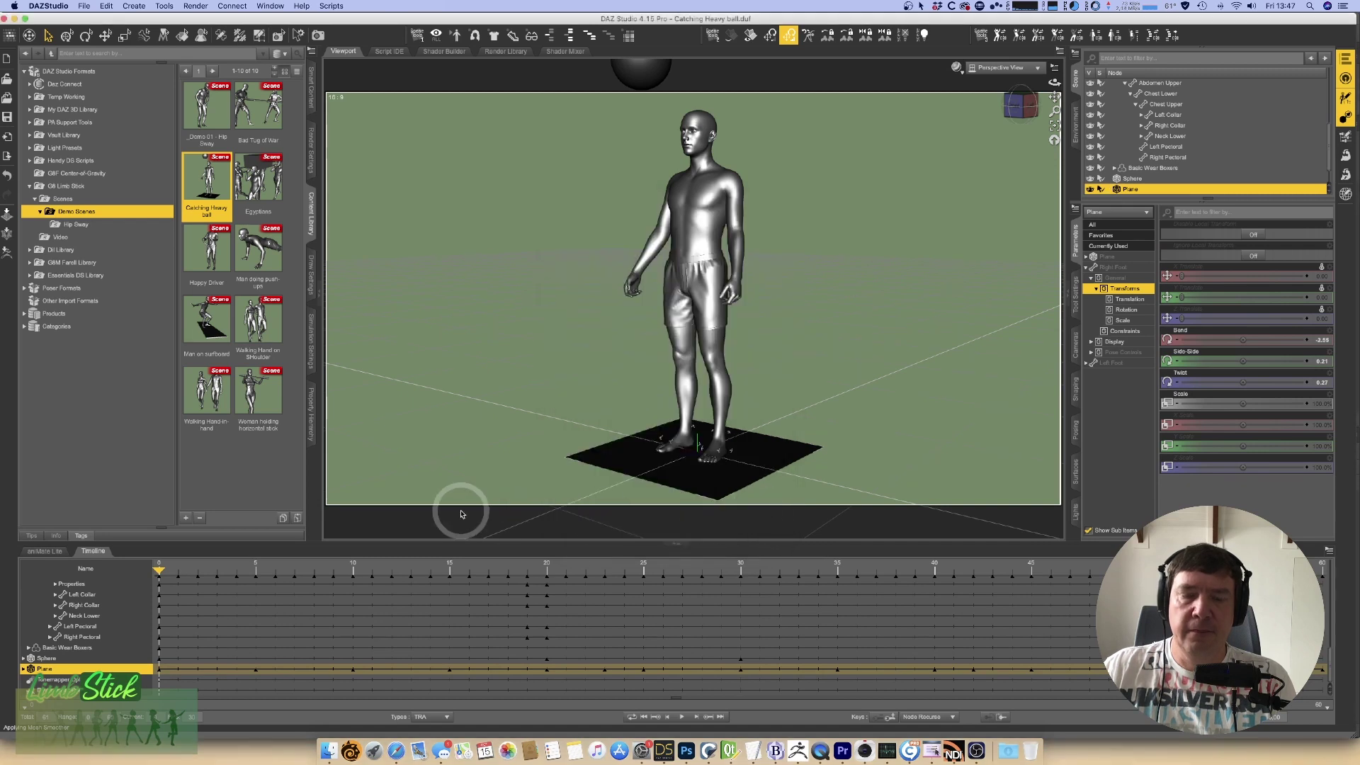
drag(159, 571, 24, 546)
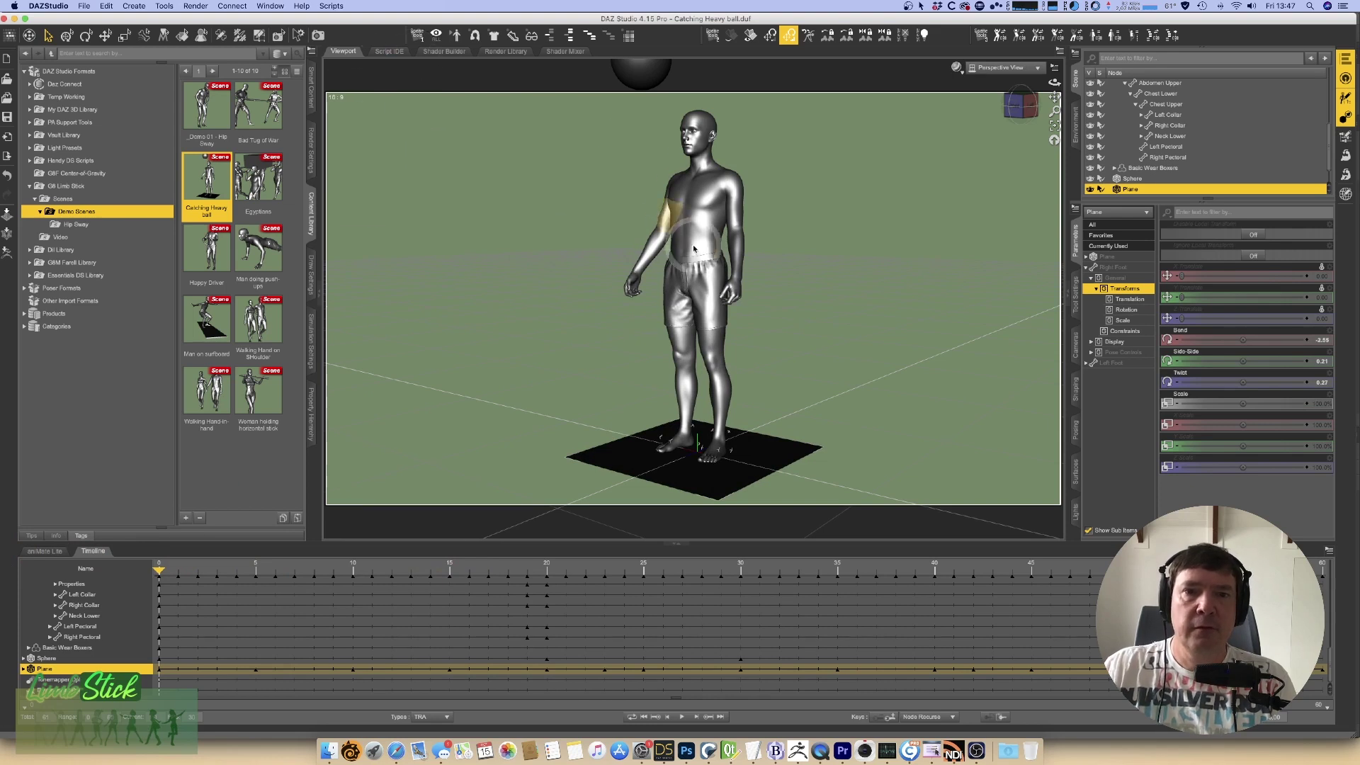
Step: Make the left and right hands follow the ball sphere with Limb Stick over a custom frame range
click(629, 286)
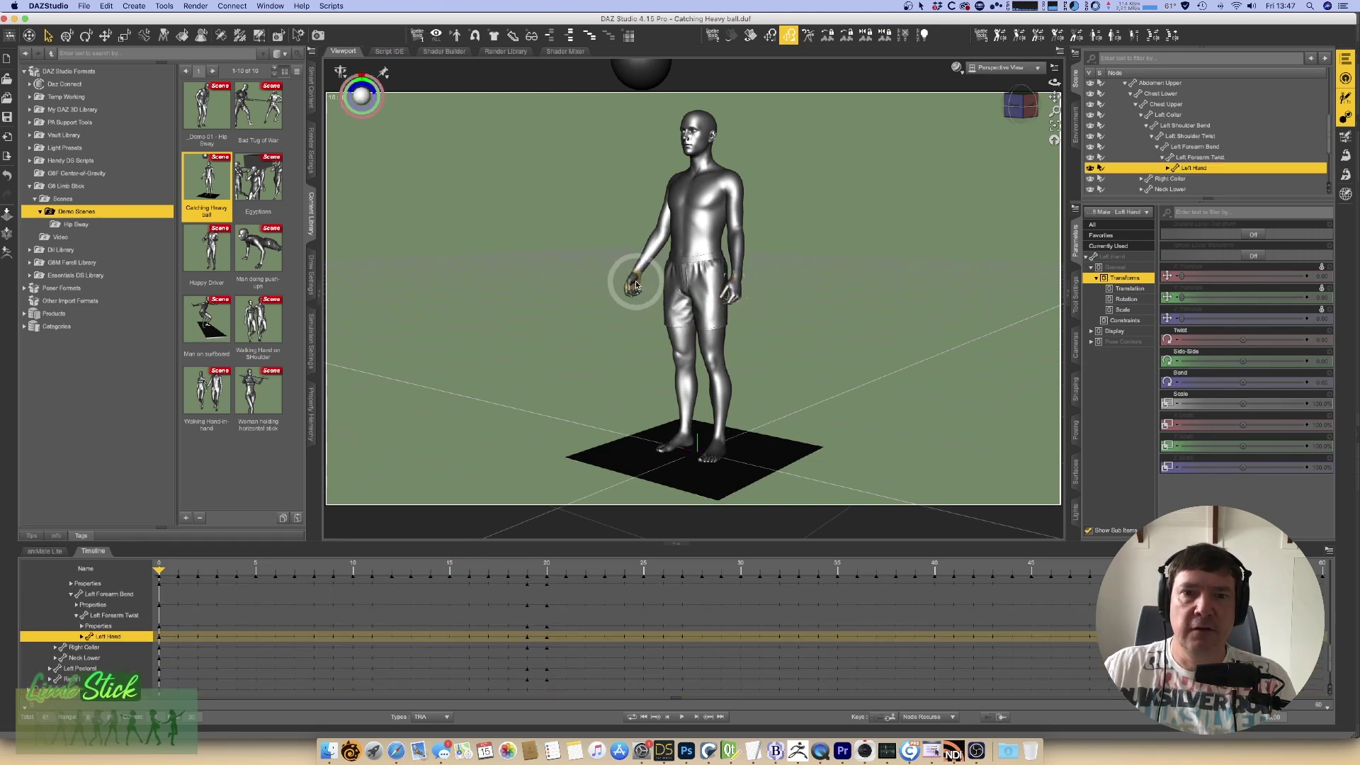
ctrl+click(636, 287)
mouse_move(1055, 111)
mouse_down()
mouse_move(1055, 129)
mouse_move(1055, 105)
mouse_up()
click(649, 117)
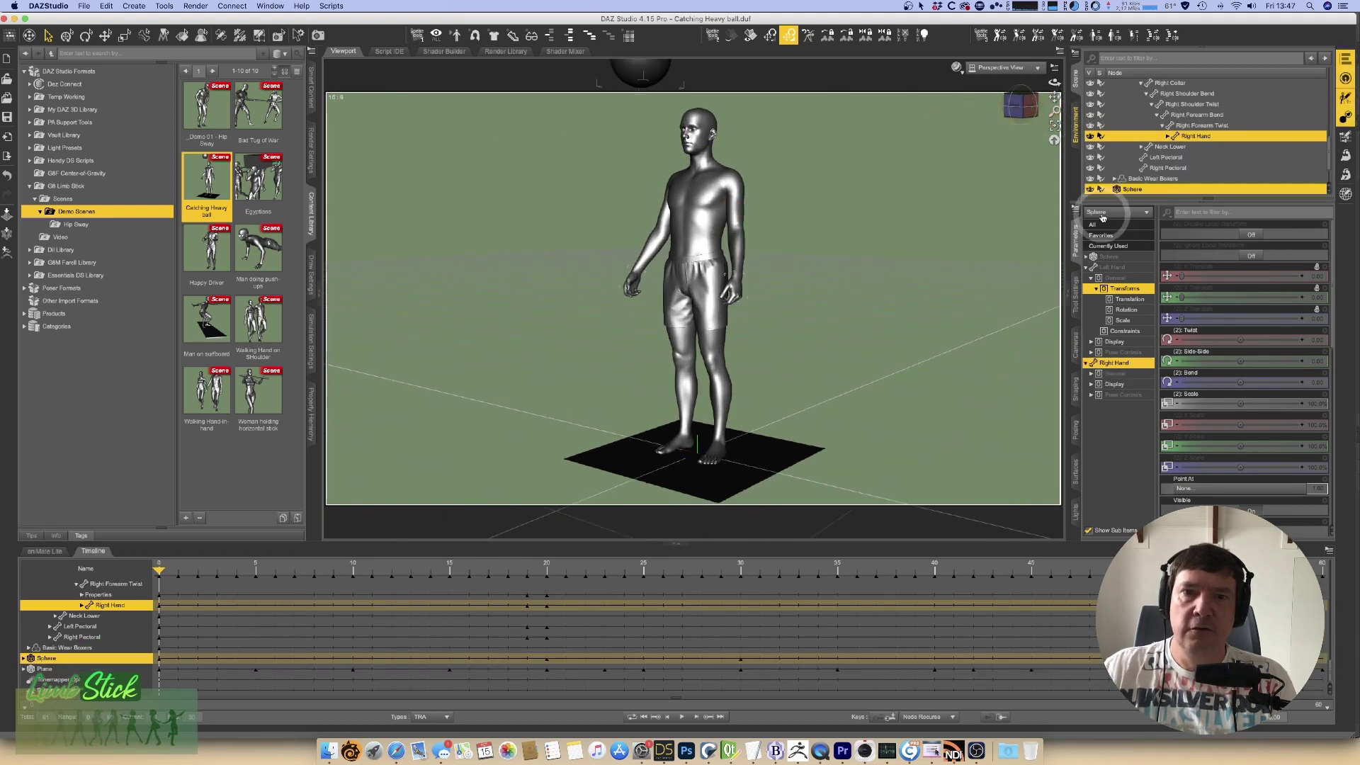
click(332, 6)
click(456, 70)
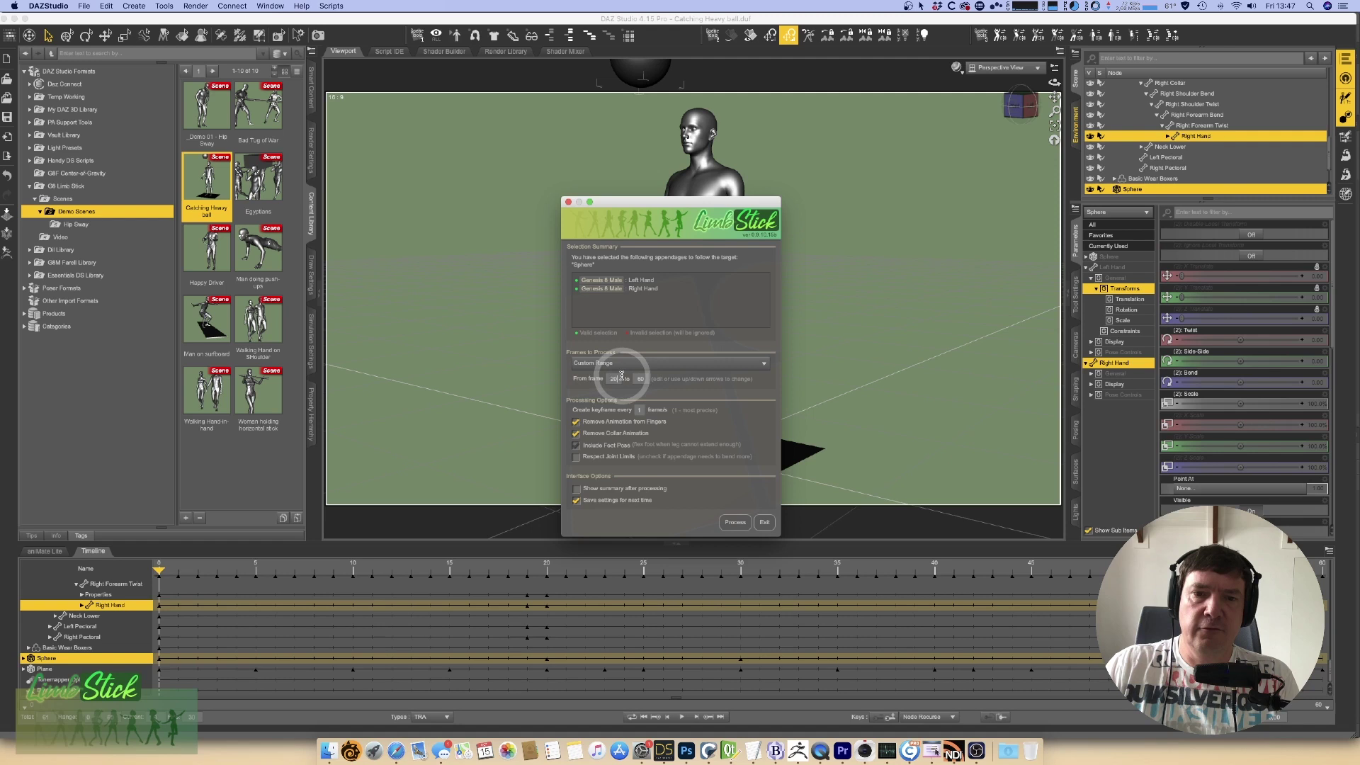
click(735, 522)
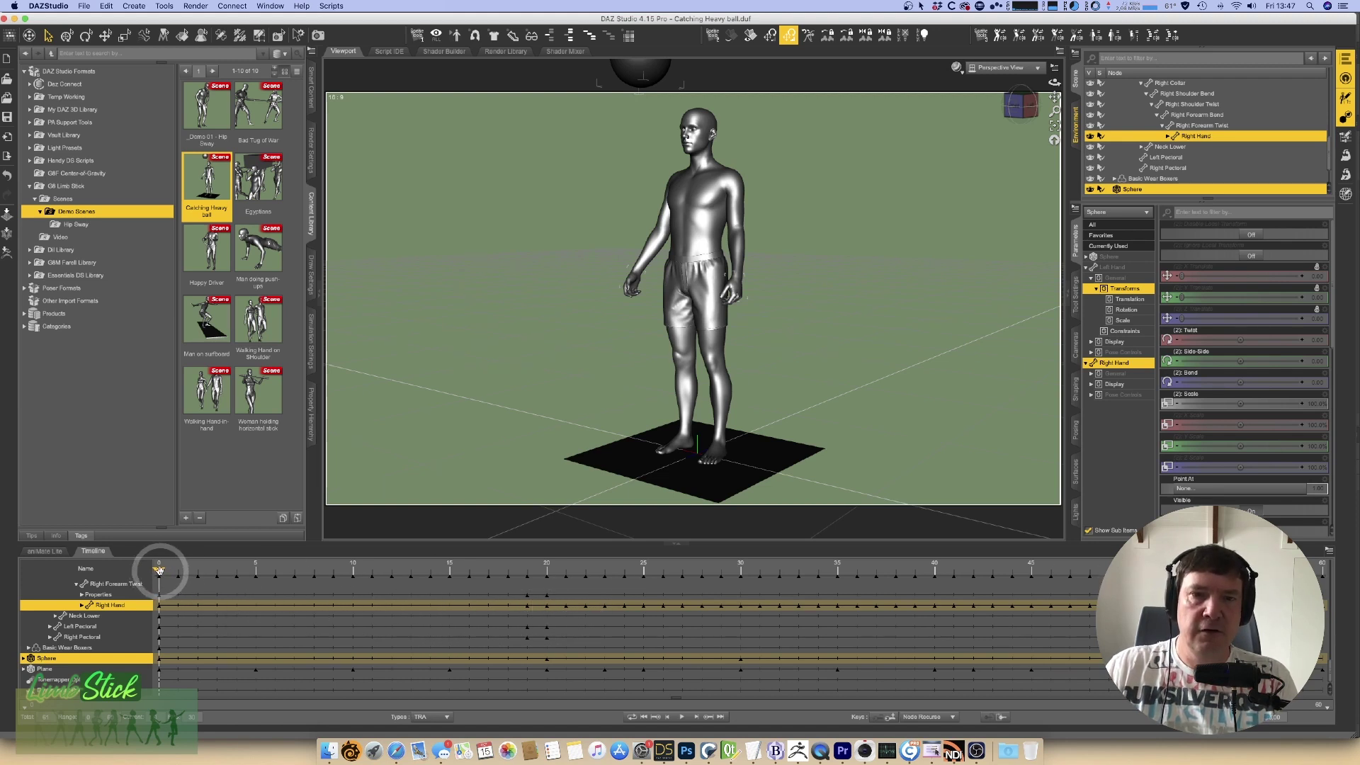
Step: Scrub through the catch to confirm the hands meet the ball
drag(166, 575, 646, 634)
drag(1020, 104, 1008, 109)
drag(624, 573, 486, 563)
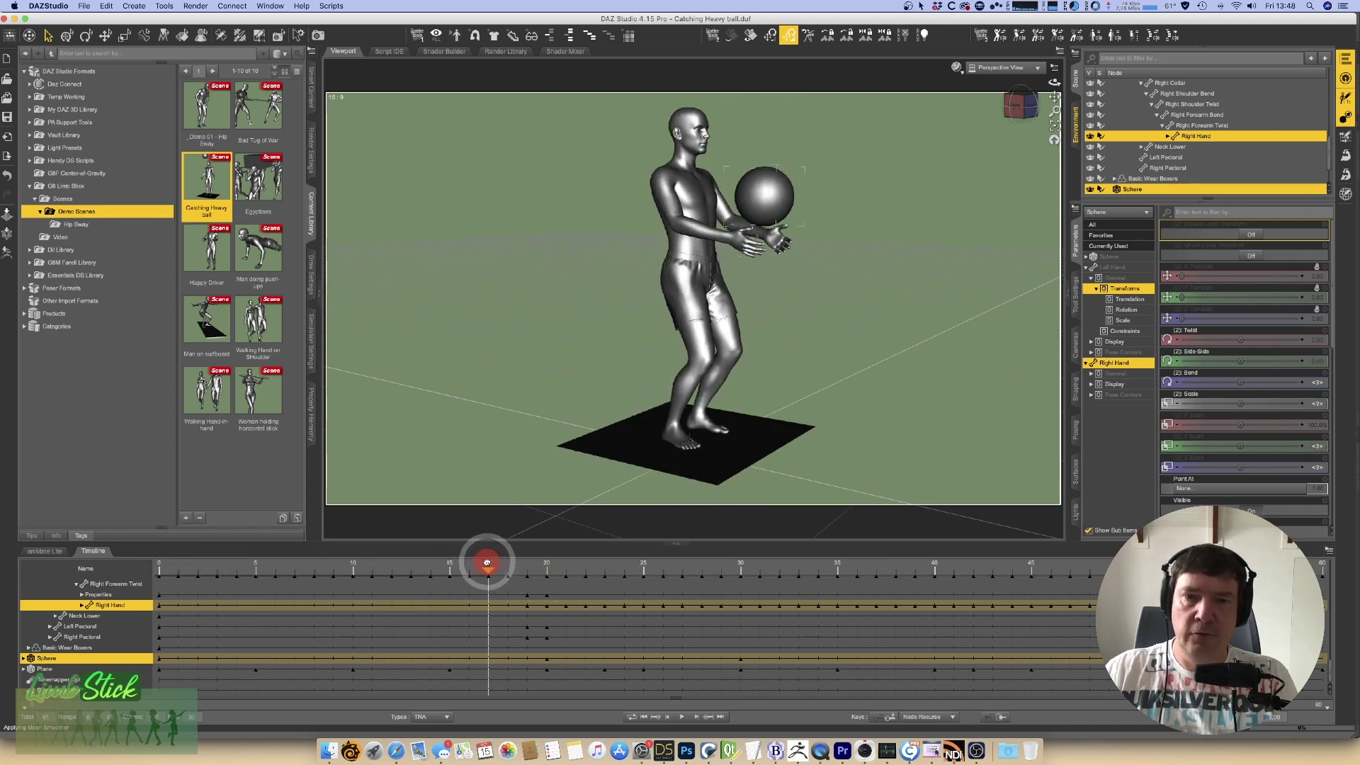
drag(575, 567, 233, 573)
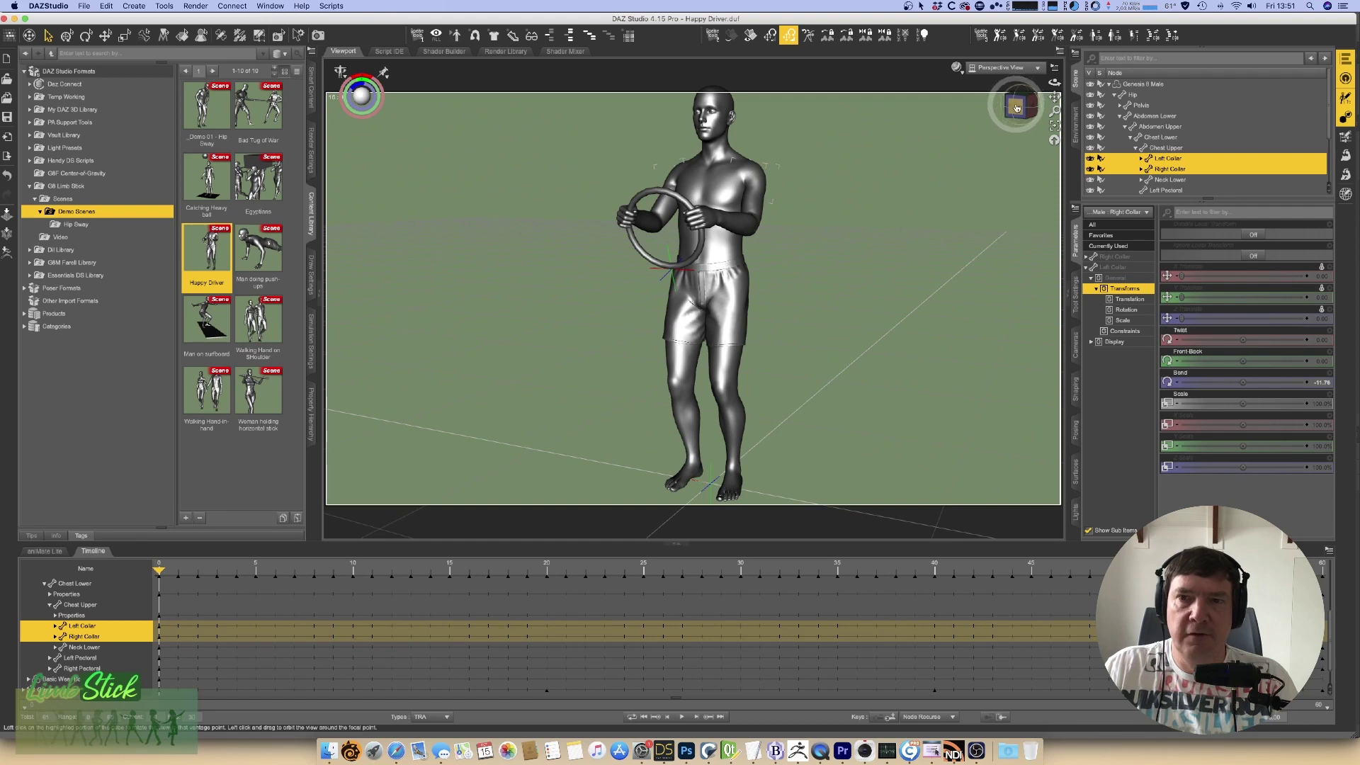
Step: Preview the turning torus wheel, switching the viewport to wireframe over shading
drag(1016, 107, 1274, 100)
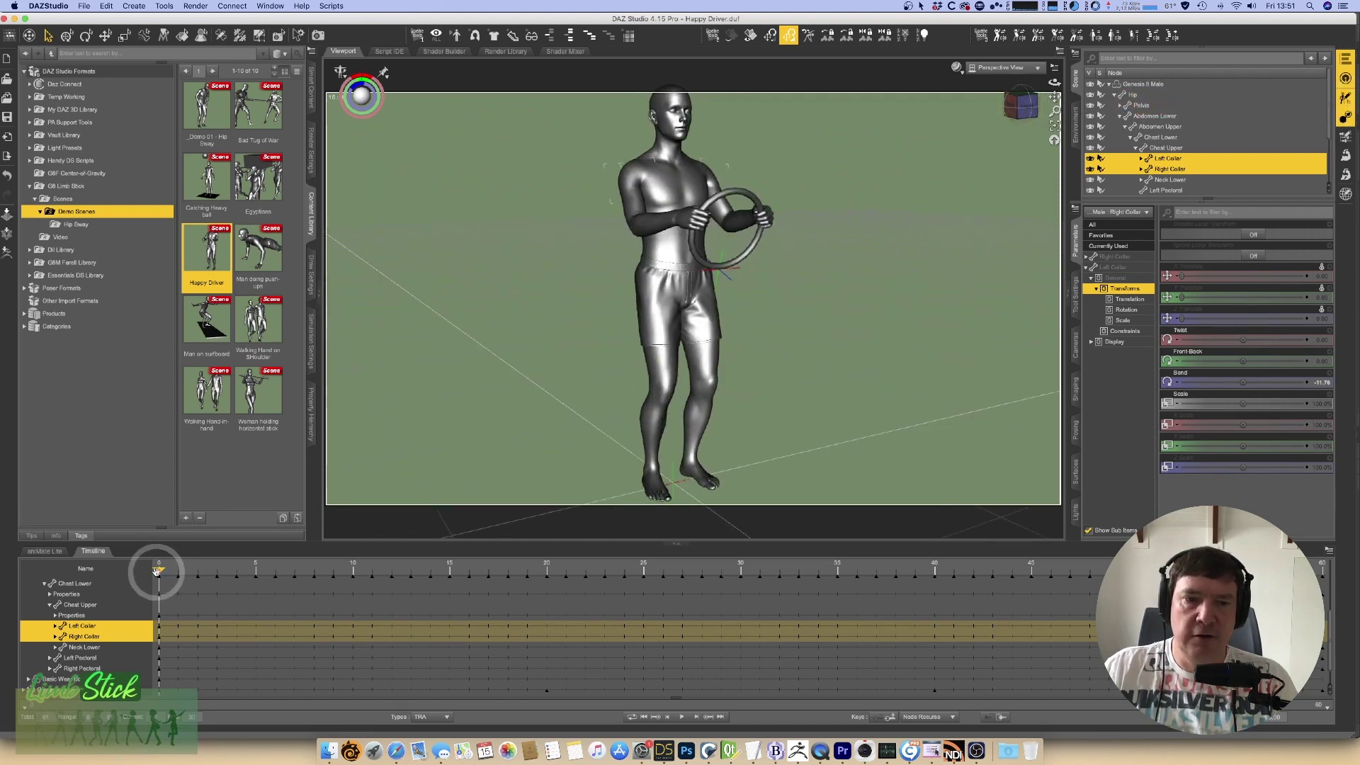
mouse_move(157, 571)
mouse_down()
mouse_move(680, 561)
mouse_move(227, 567)
mouse_move(1077, 595)
mouse_move(273, 556)
mouse_move(85, 568)
mouse_move(950, 569)
mouse_move(1053, 586)
mouse_move(97, 555)
mouse_move(865, 580)
mouse_move(152, 570)
mouse_up()
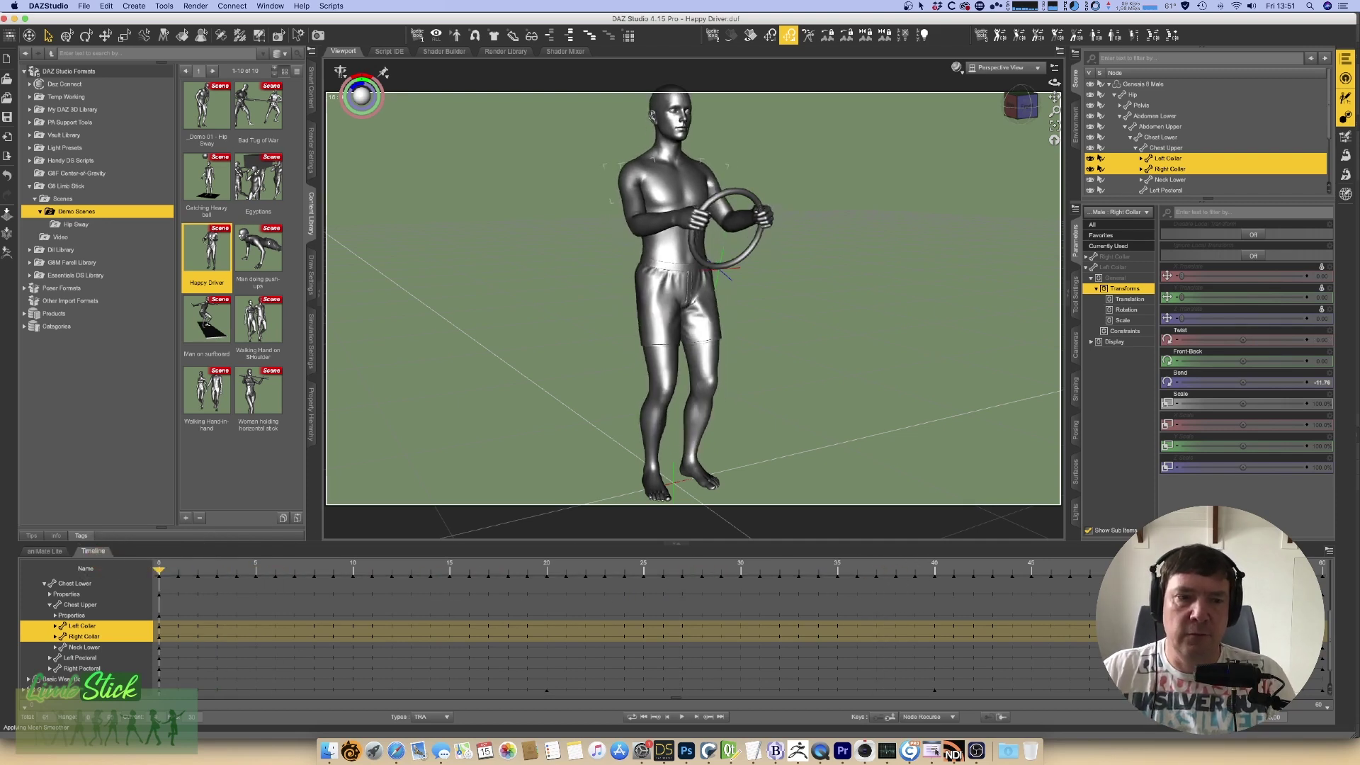
drag(1024, 104, 912, 172)
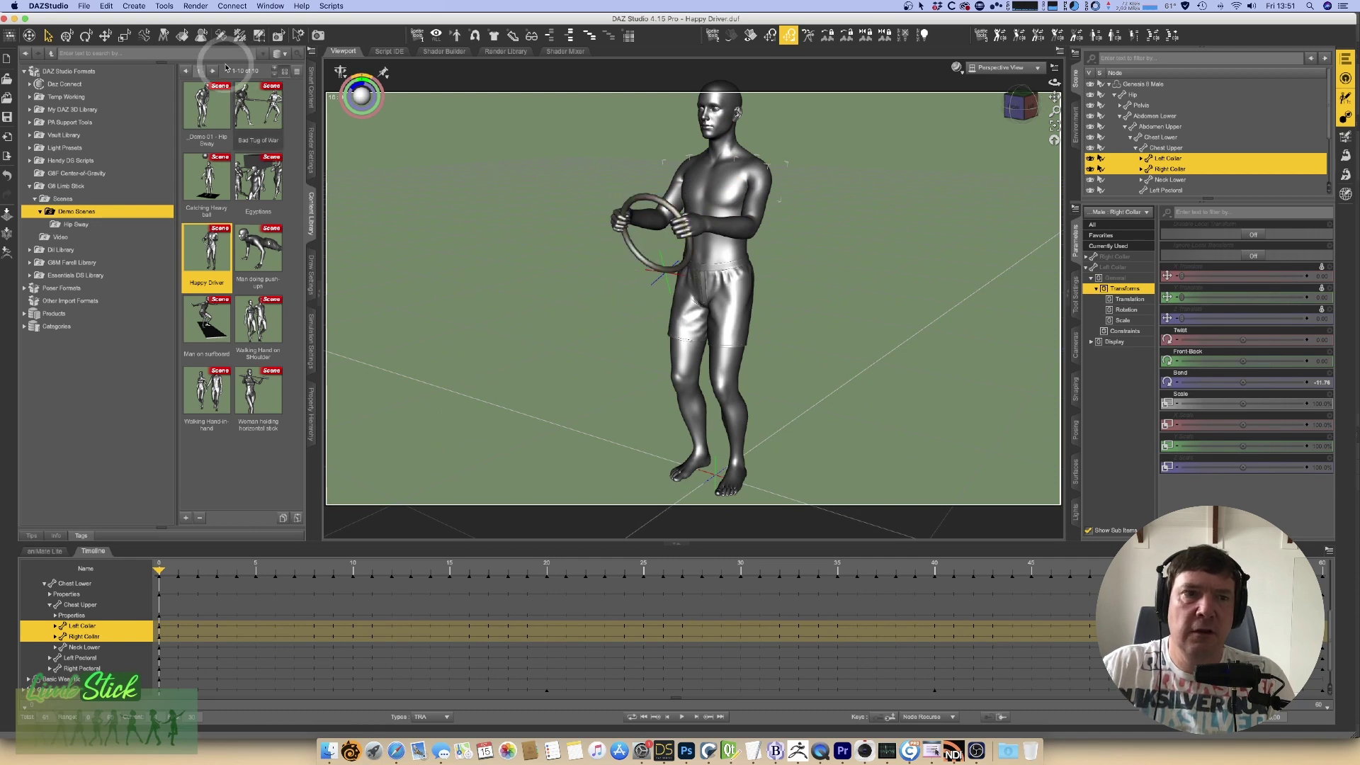
click(663, 205)
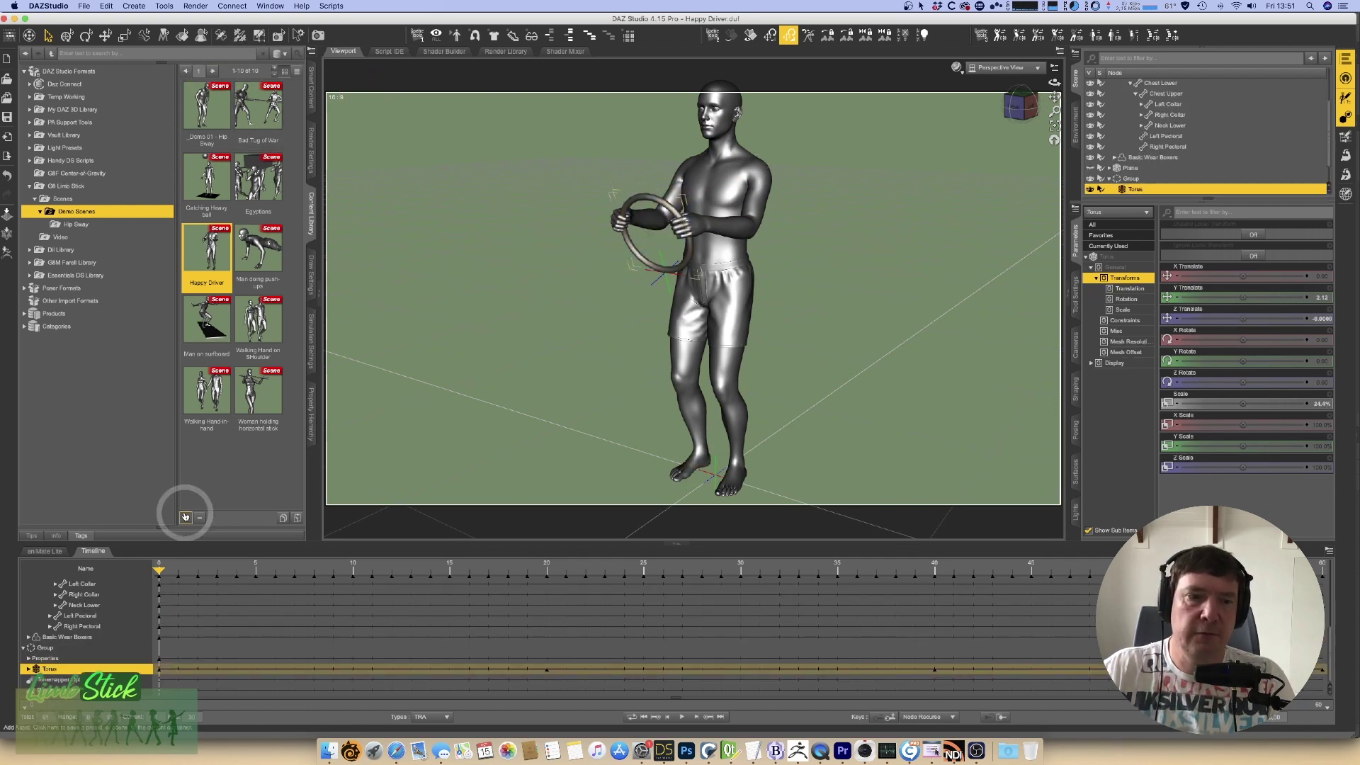
drag(160, 572, 585, 573)
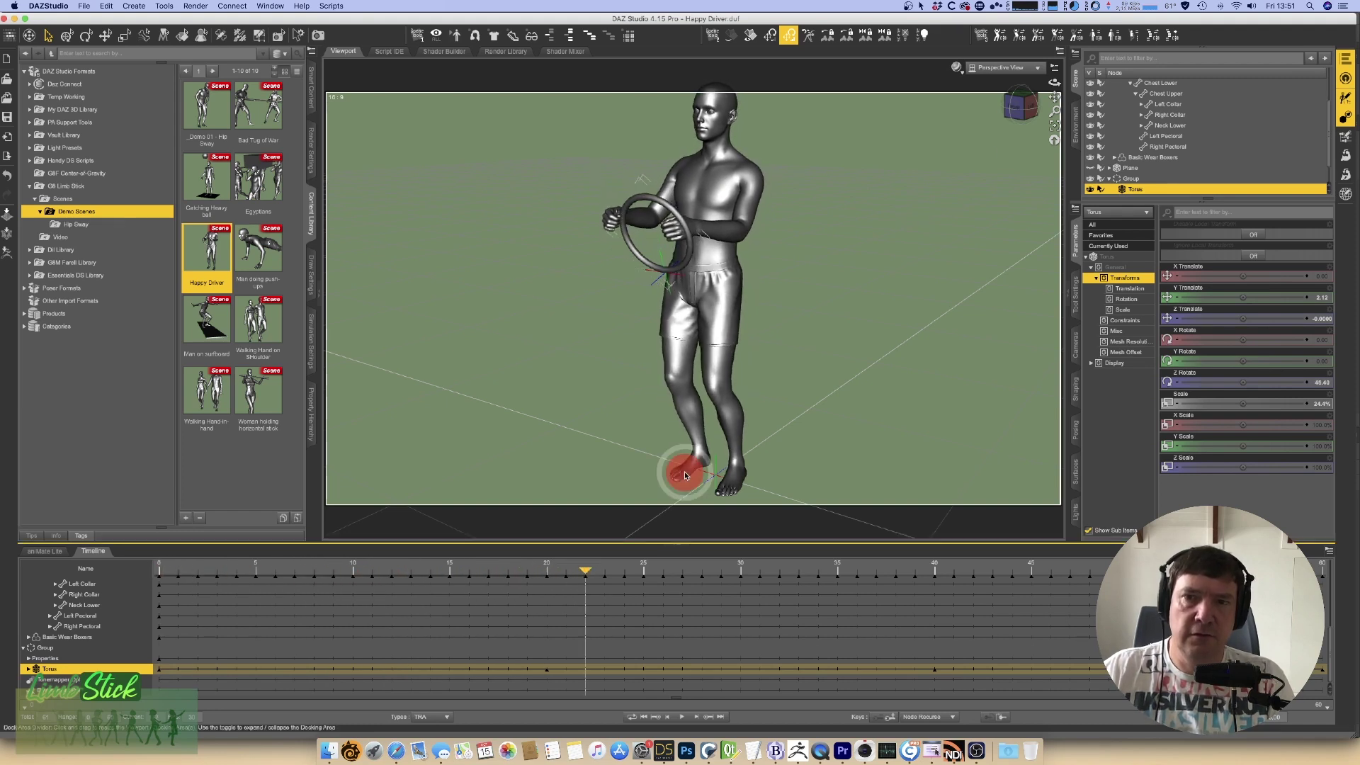
click(956, 68)
click(944, 157)
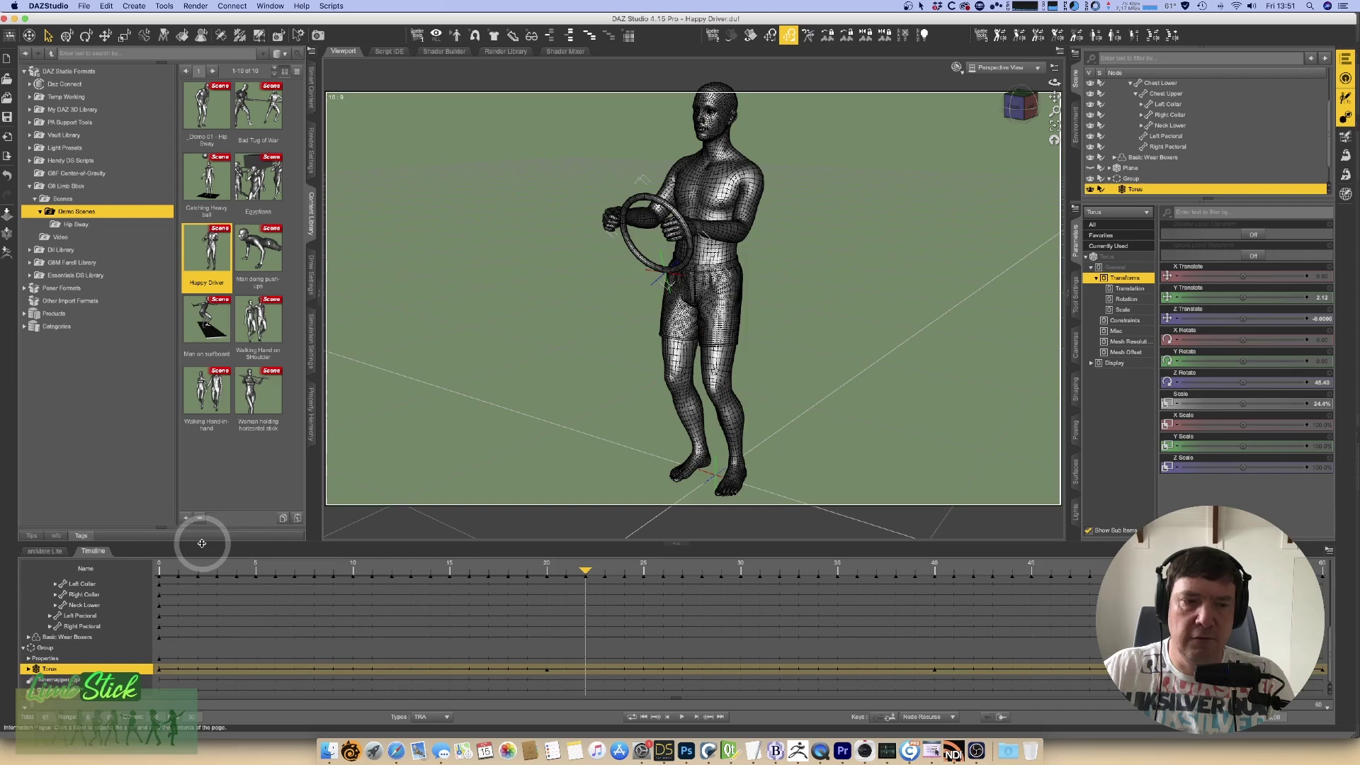
drag(585, 573, 133, 586)
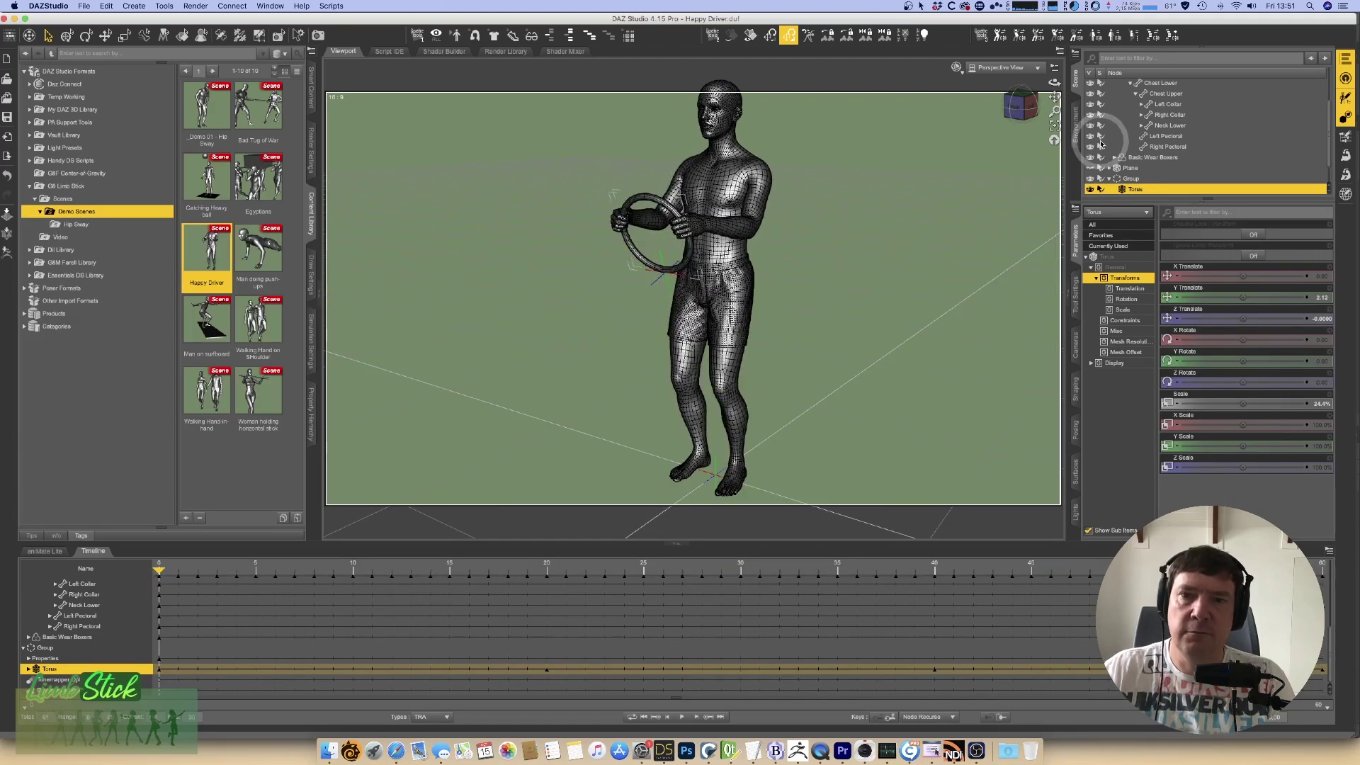
drag(1018, 109, 1084, 112)
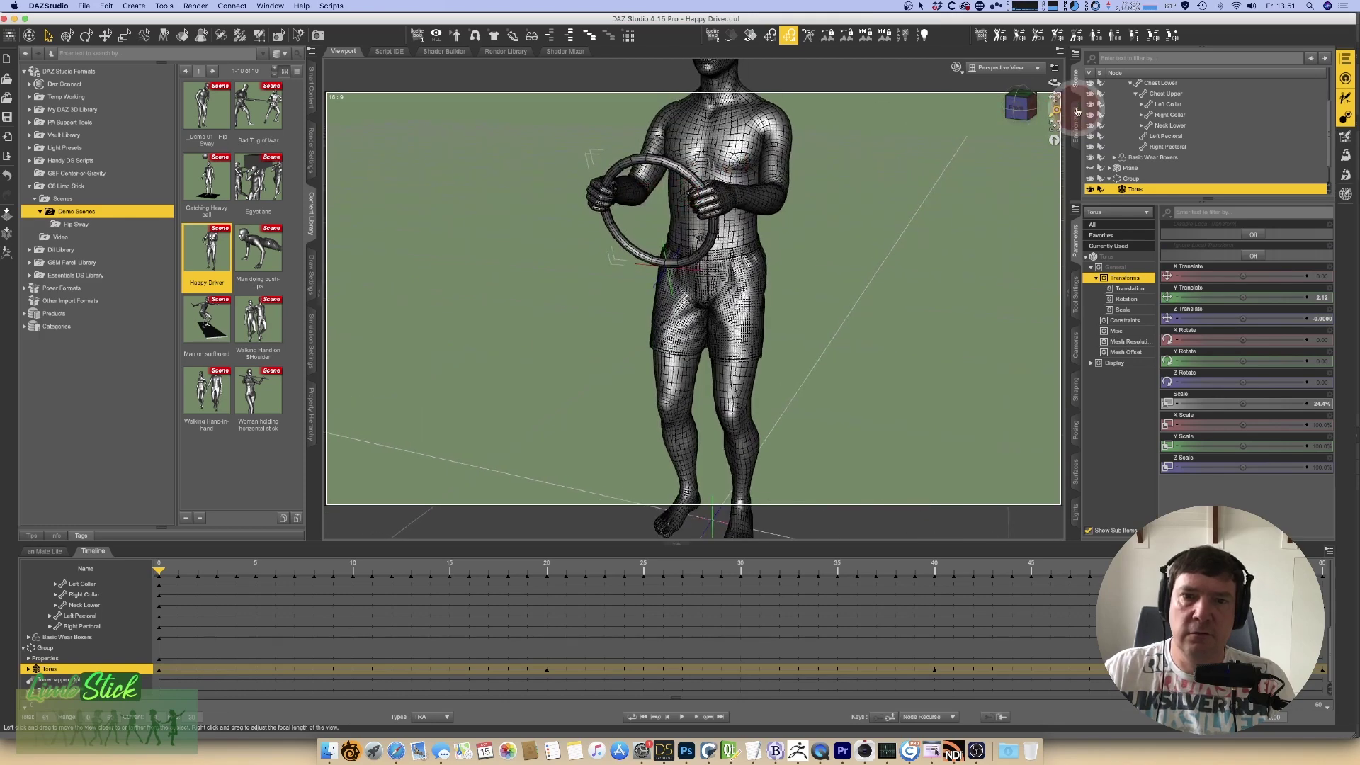
Step: Stick both hands to the torus wheel with 3DU LimbStick and scrub to verify
click(744, 201)
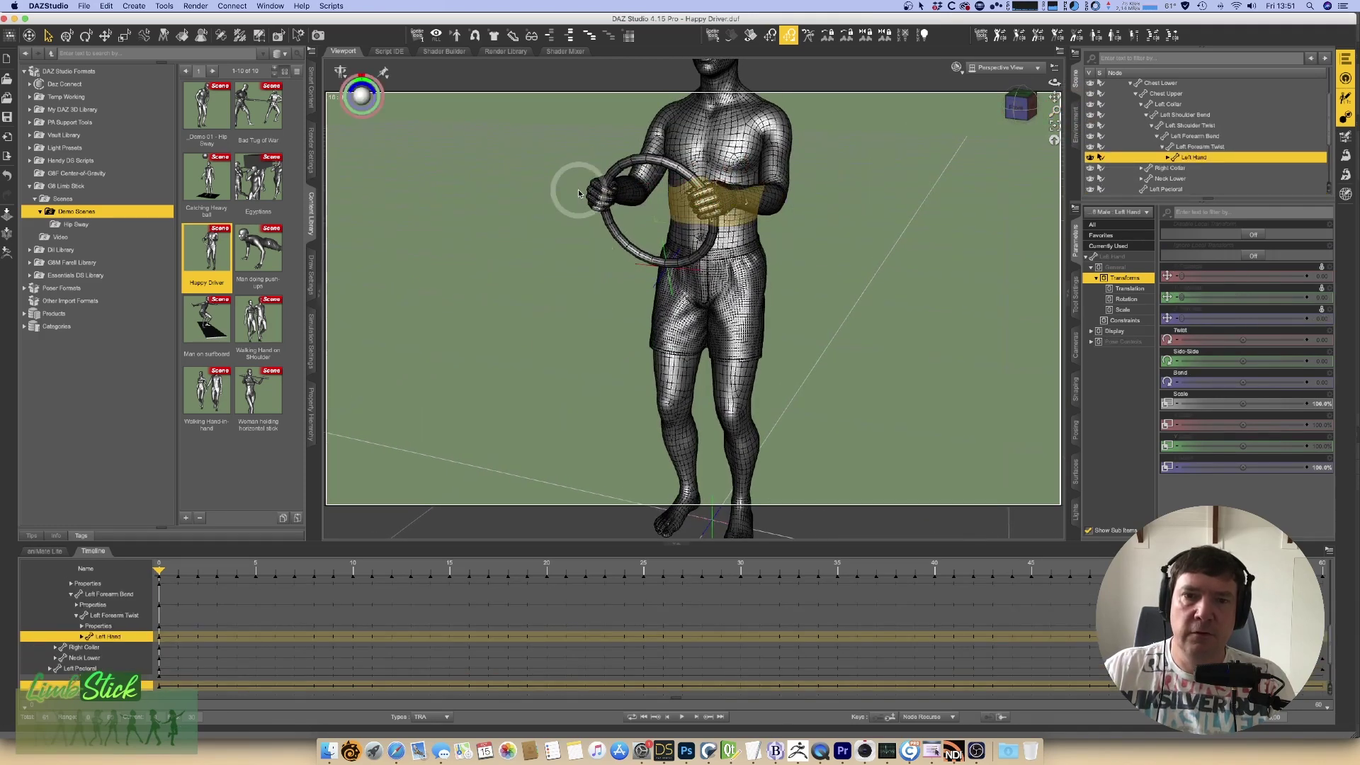
click(597, 182)
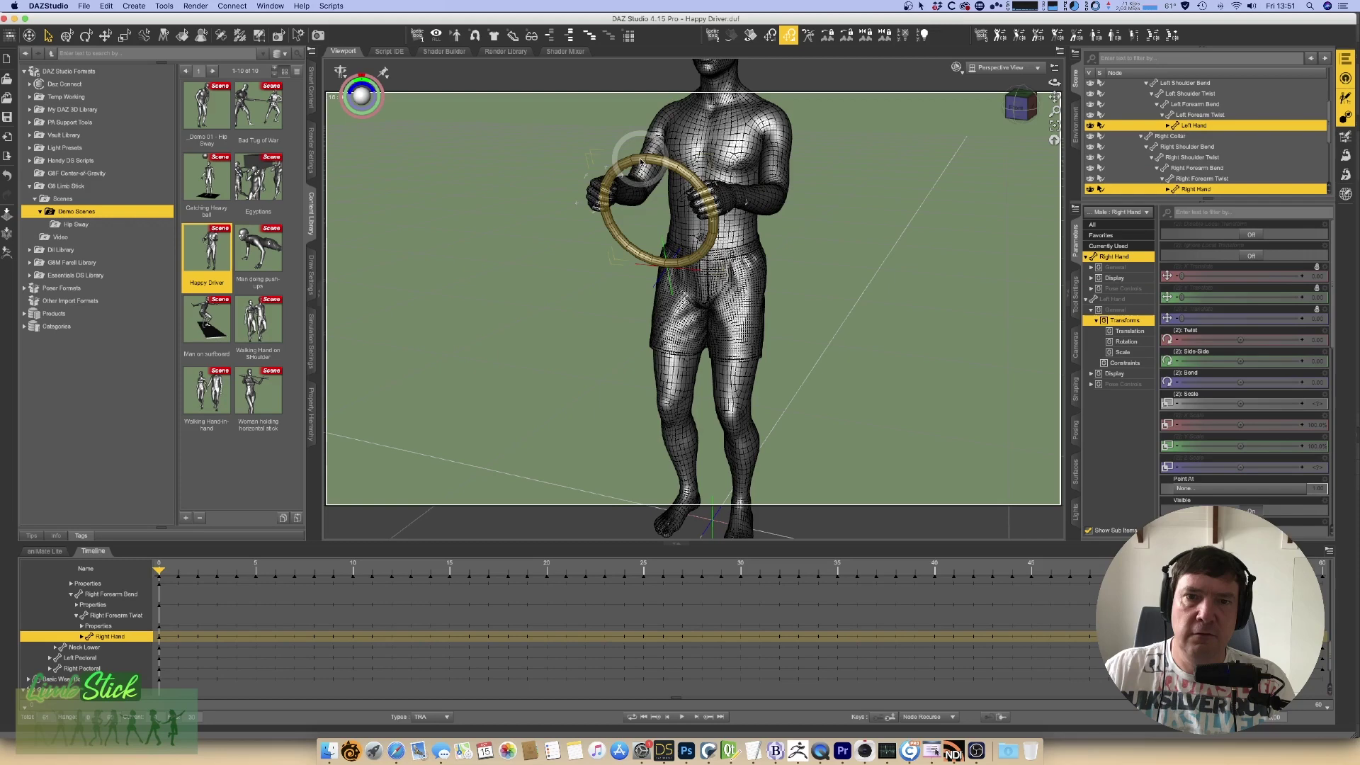
ctrl+click(637, 237)
click(332, 6)
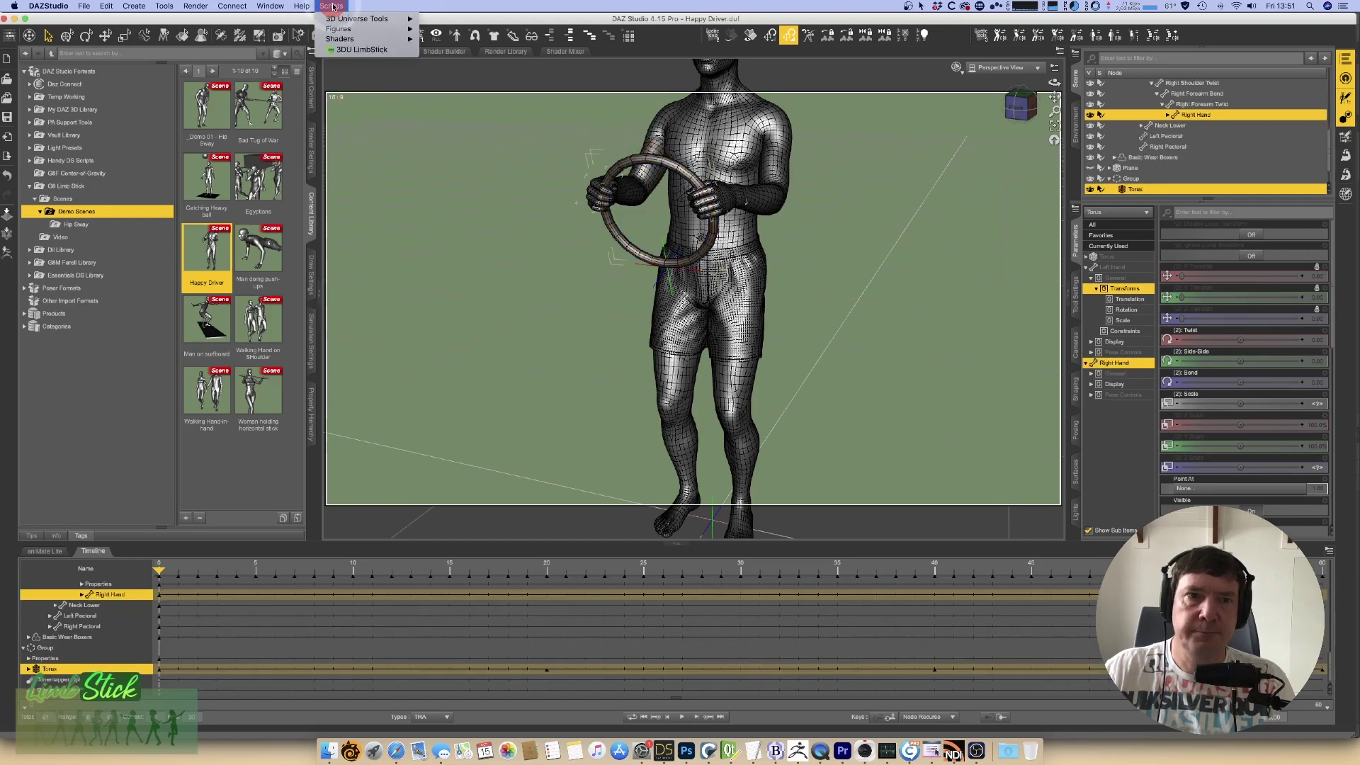
click(343, 36)
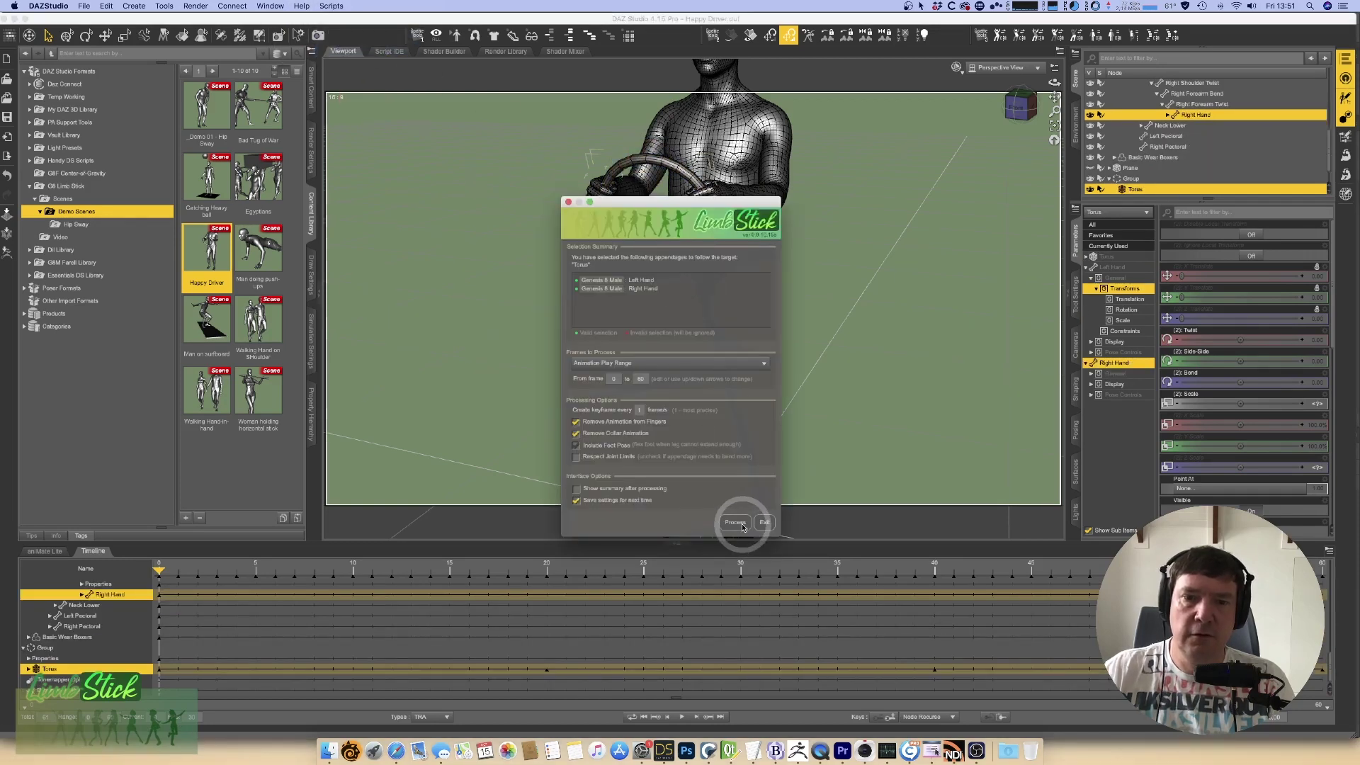
click(737, 523)
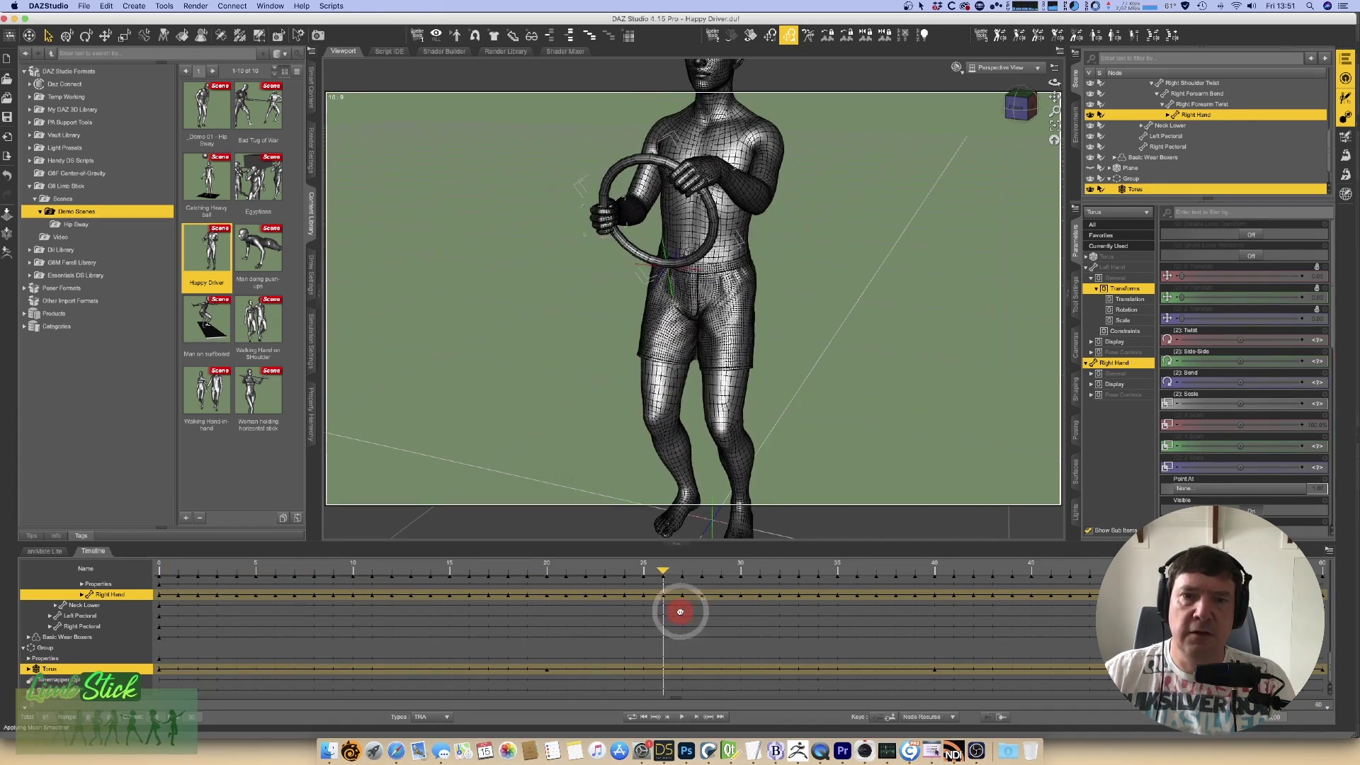
drag(680, 611, 1010, 635)
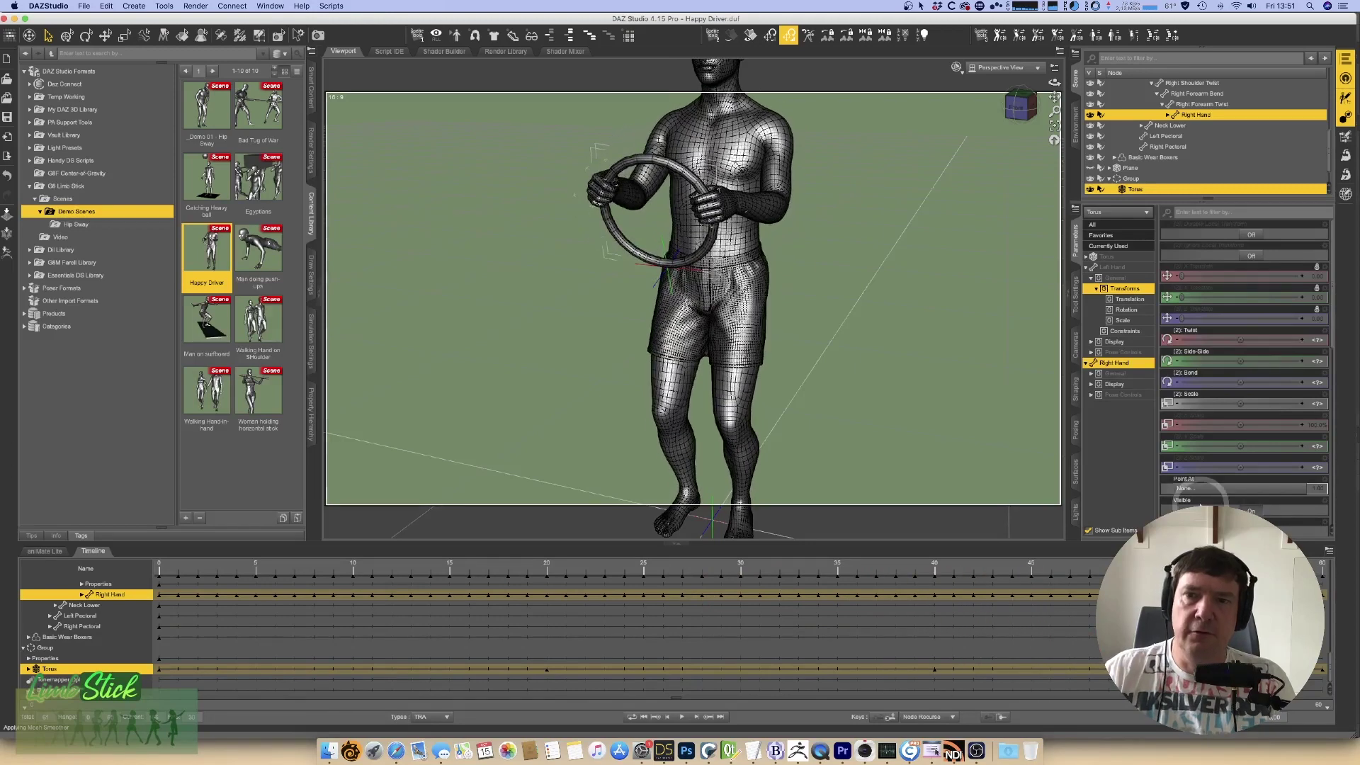
drag(1053, 111, 1055, 115)
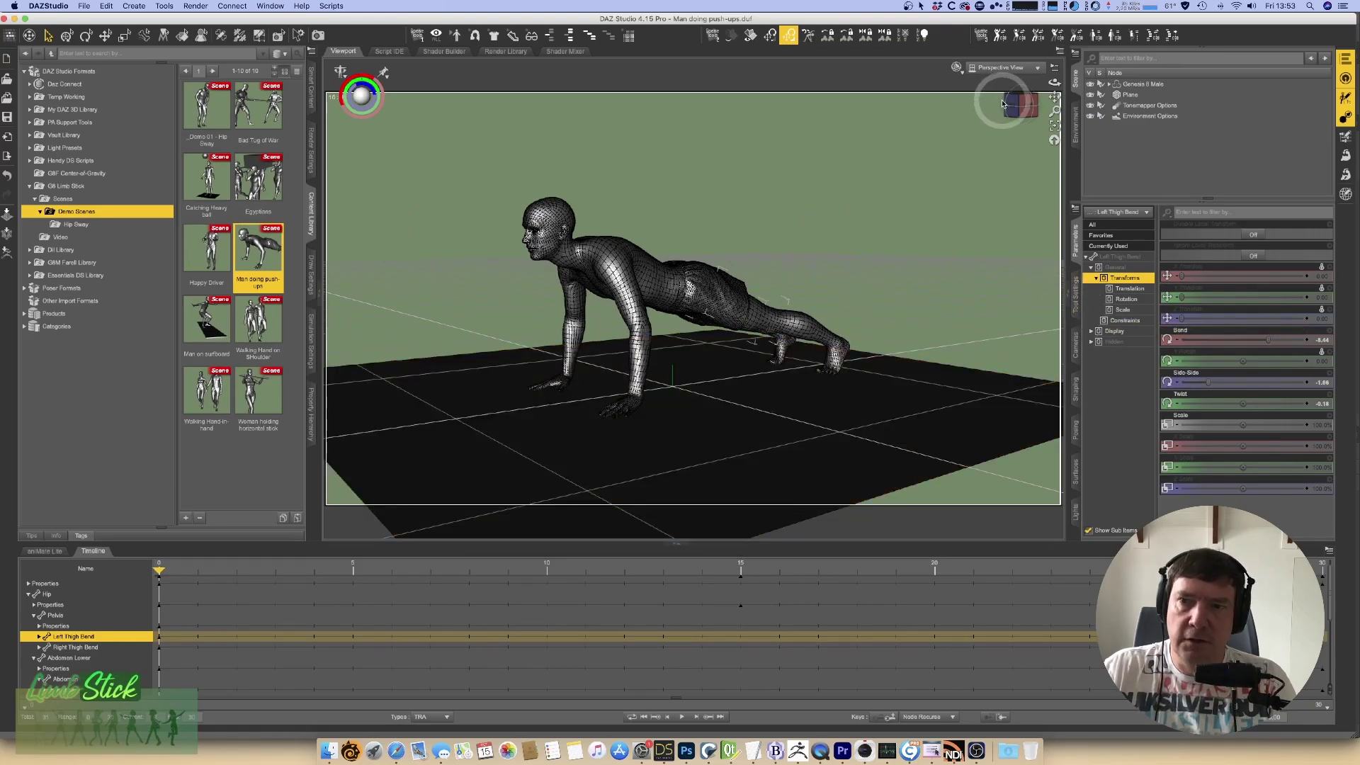
Step: Inspect the push-up animation: select the Hip, scrub through frames and play it once
mouse_move(1022, 106)
mouse_down()
mouse_move(840, 106)
mouse_move(862, 130)
mouse_move(1039, 115)
mouse_move(1024, 112)
mouse_up()
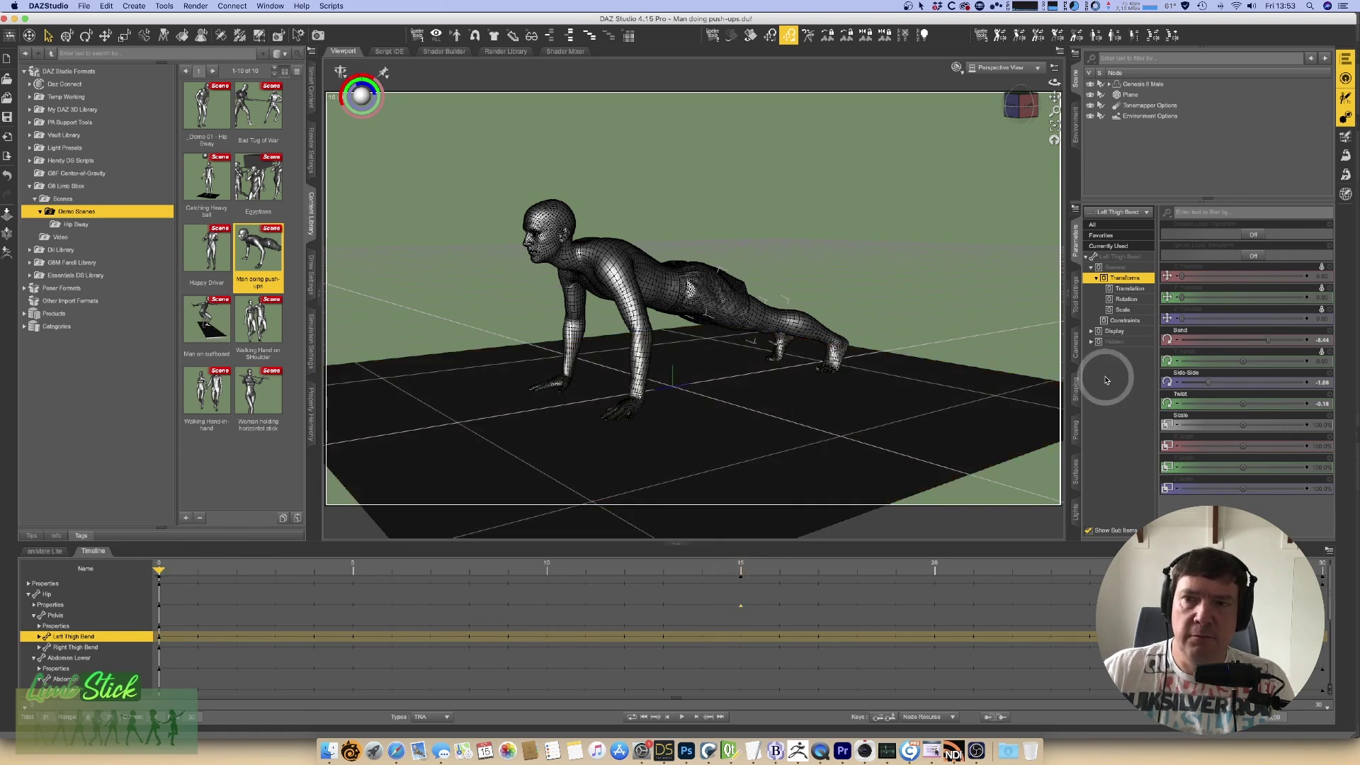
click(1108, 85)
click(1129, 97)
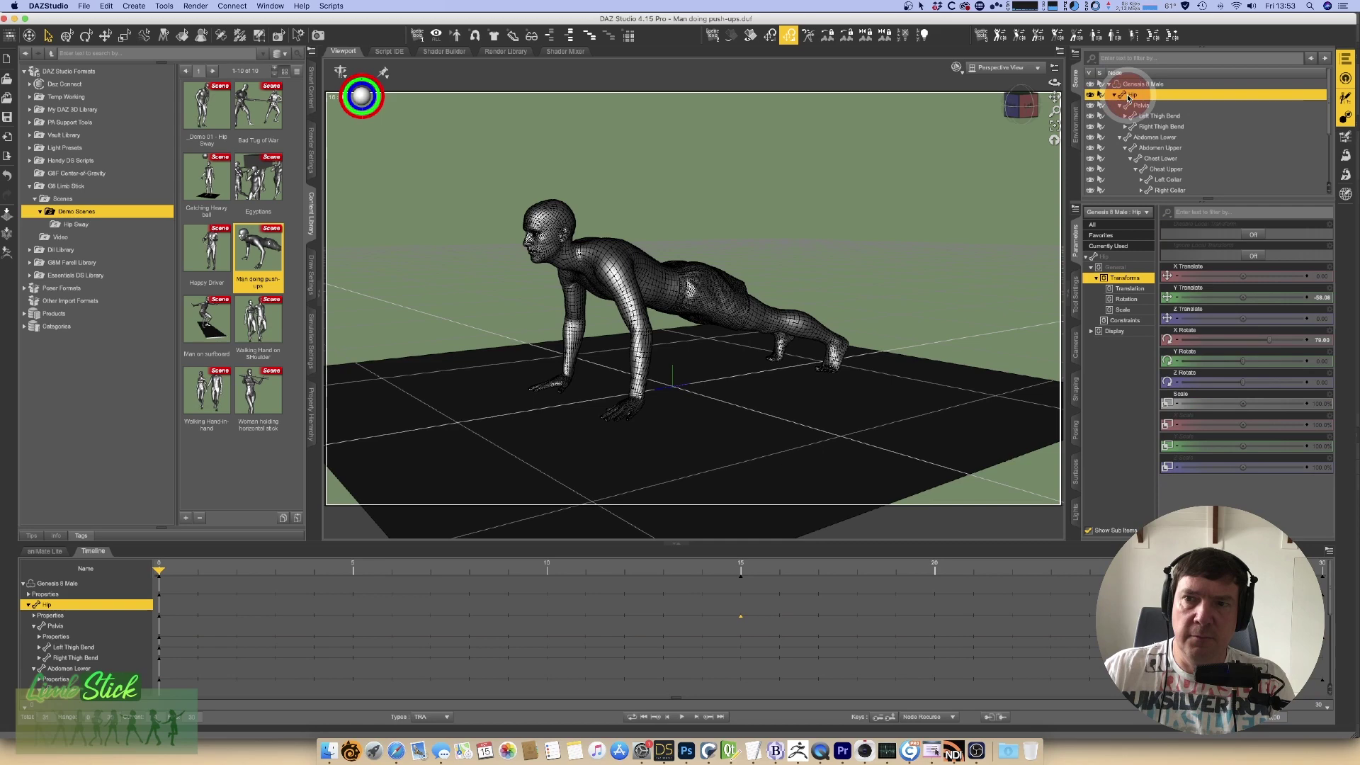
drag(158, 571, 725, 579)
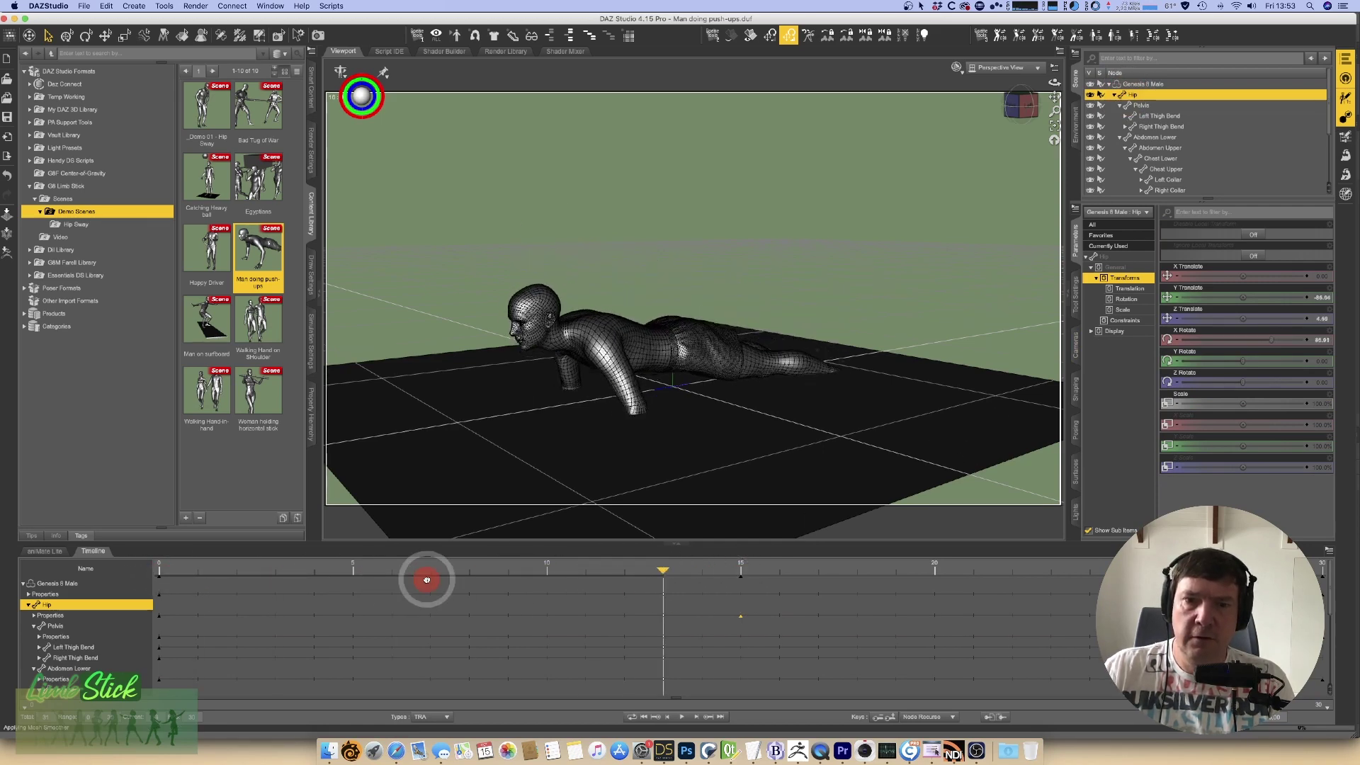
drag(426, 579, 580, 582)
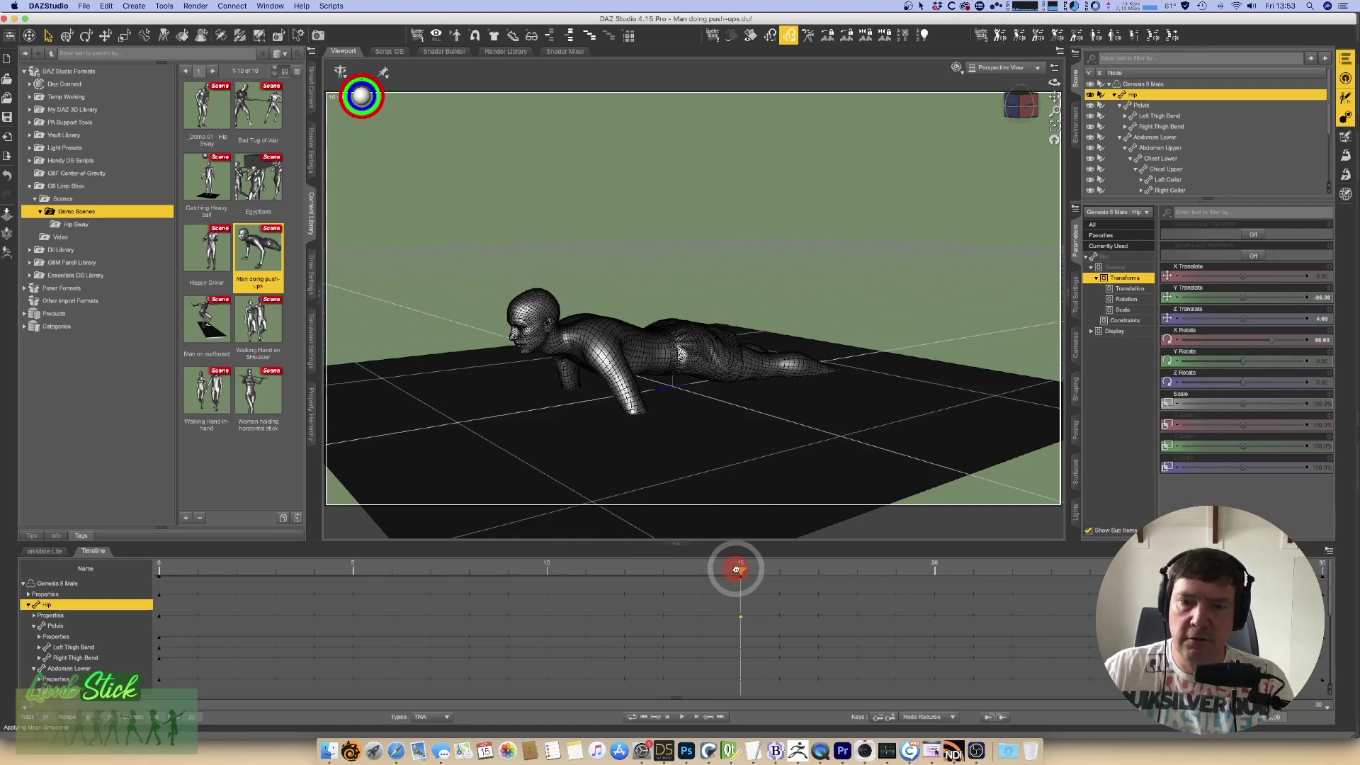
click(736, 569)
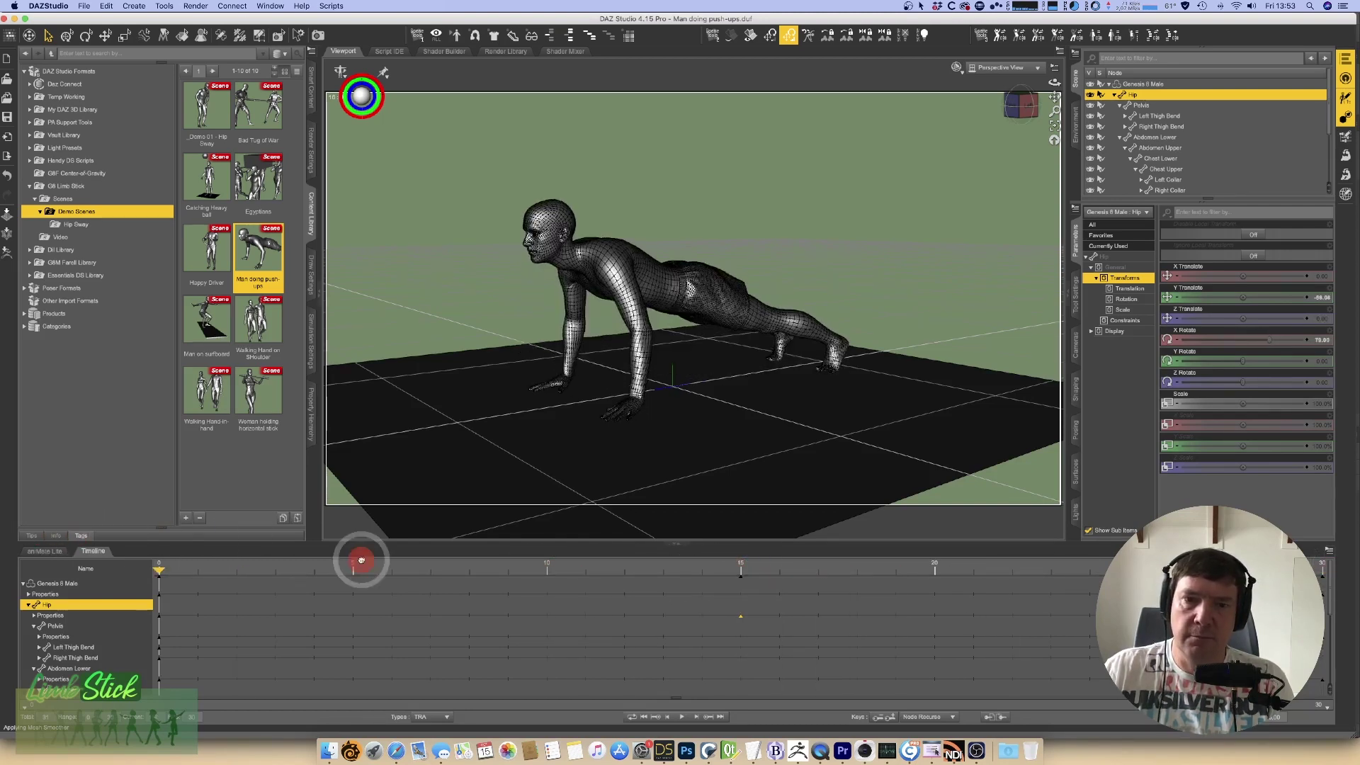
drag(361, 560, 469, 570)
click(595, 642)
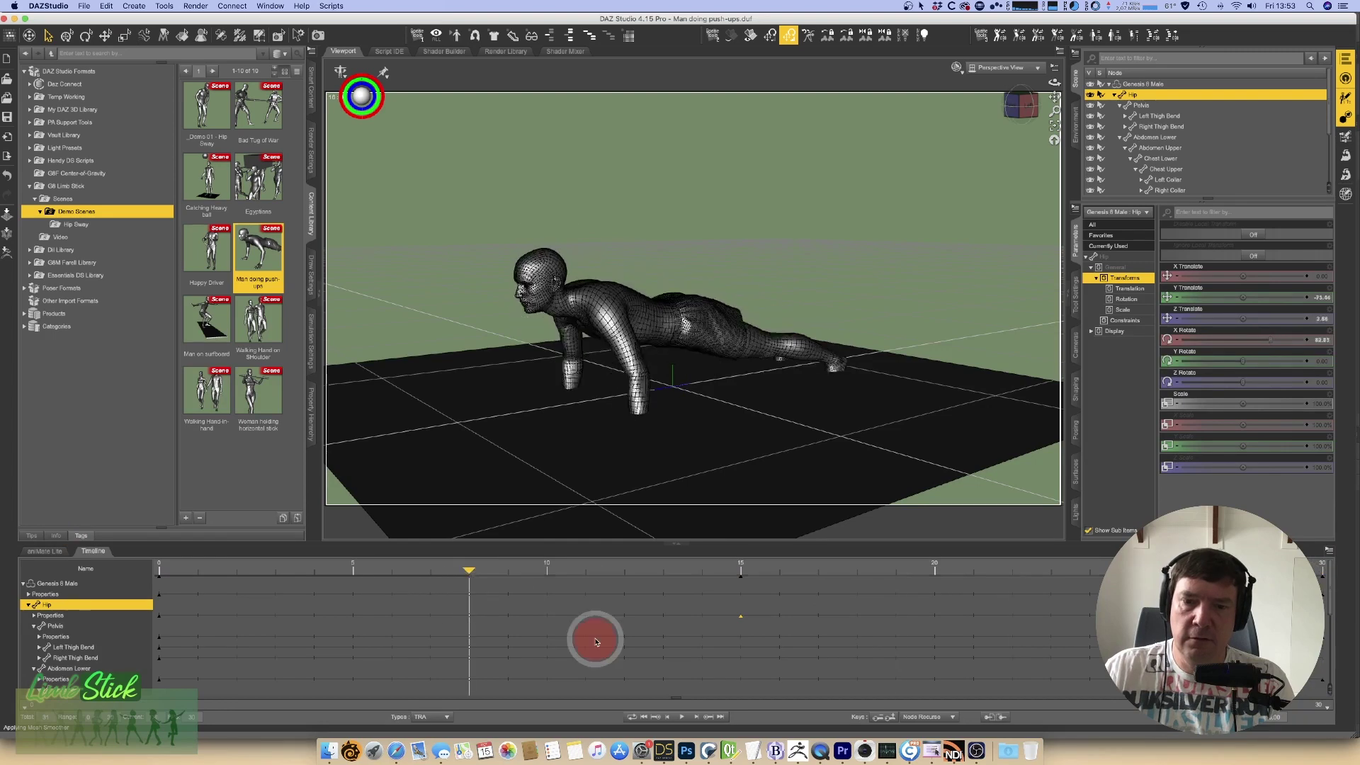
click(682, 718)
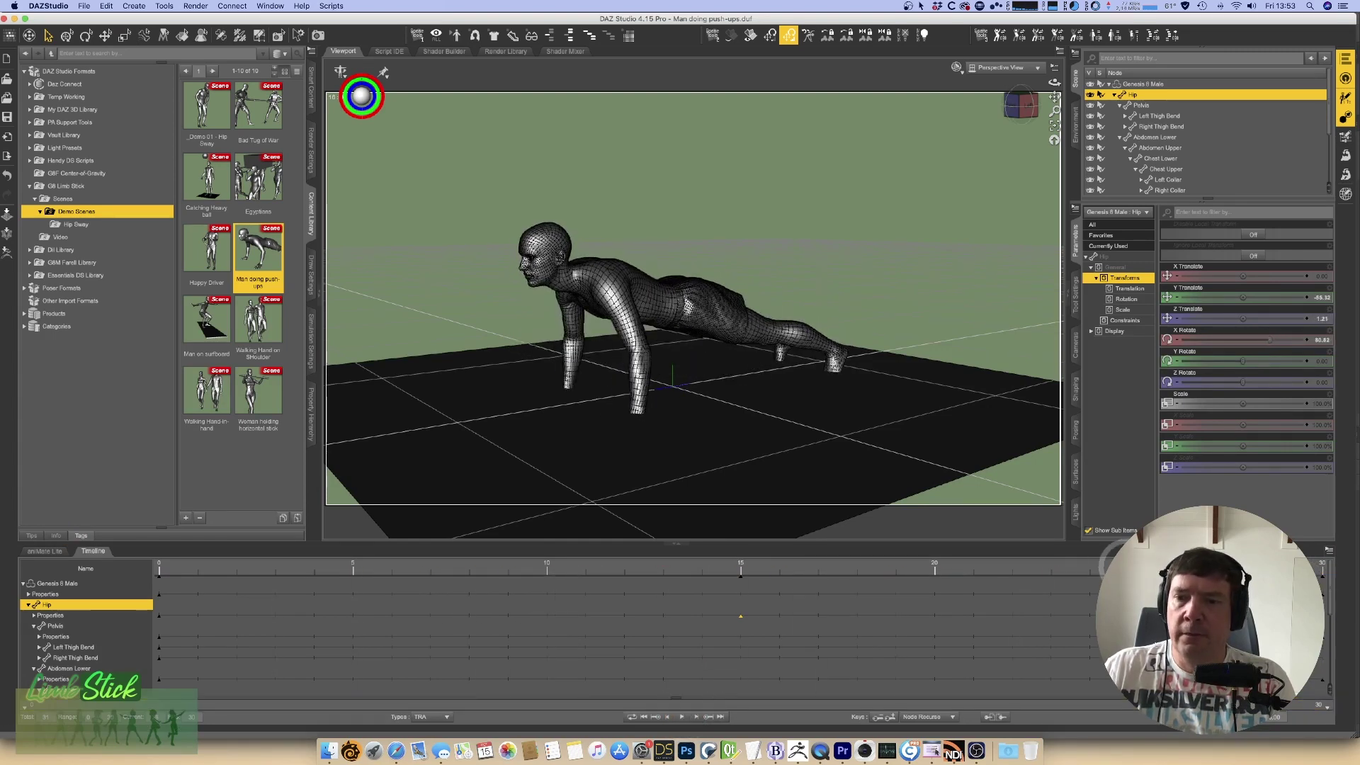
click(120, 553)
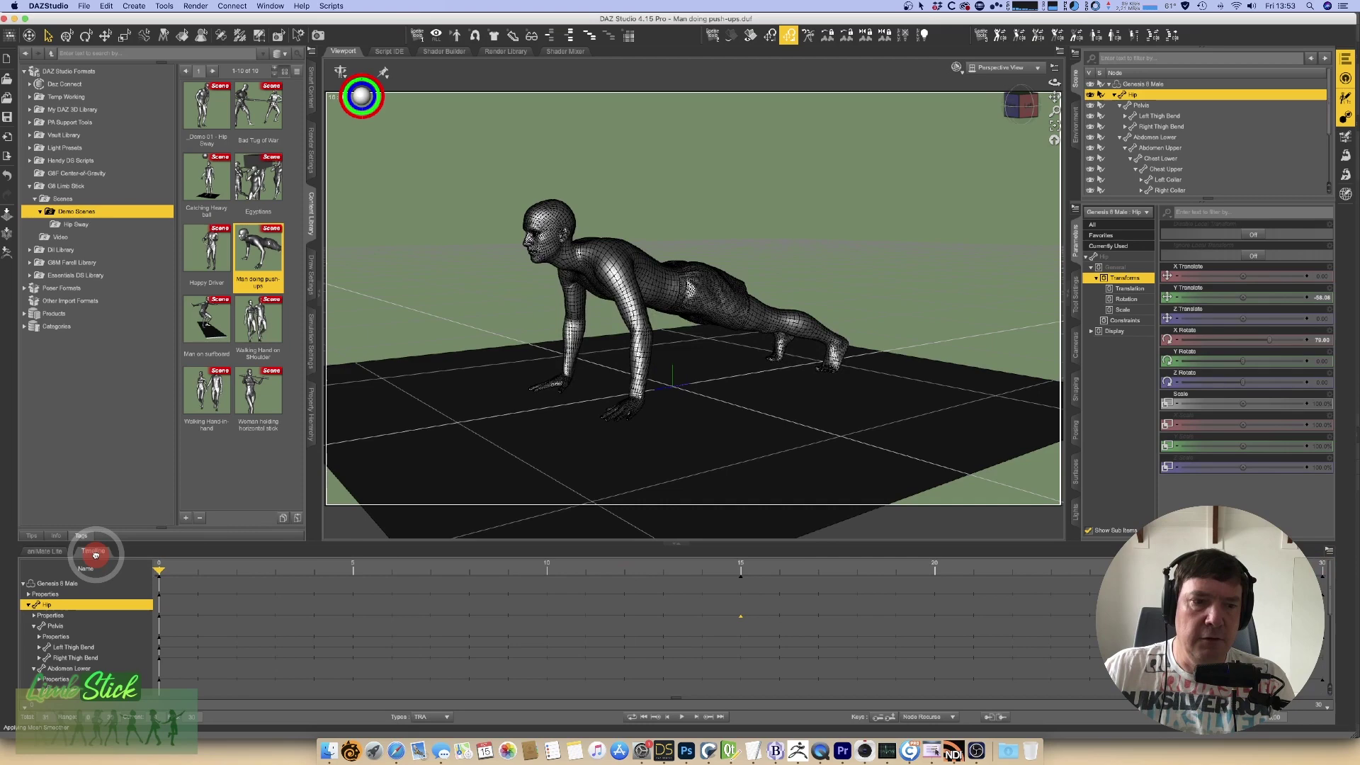
Step: Pin both hands and both feet to the Plane with 3DU LimbStick and play to check
click(559, 382)
click(691, 385)
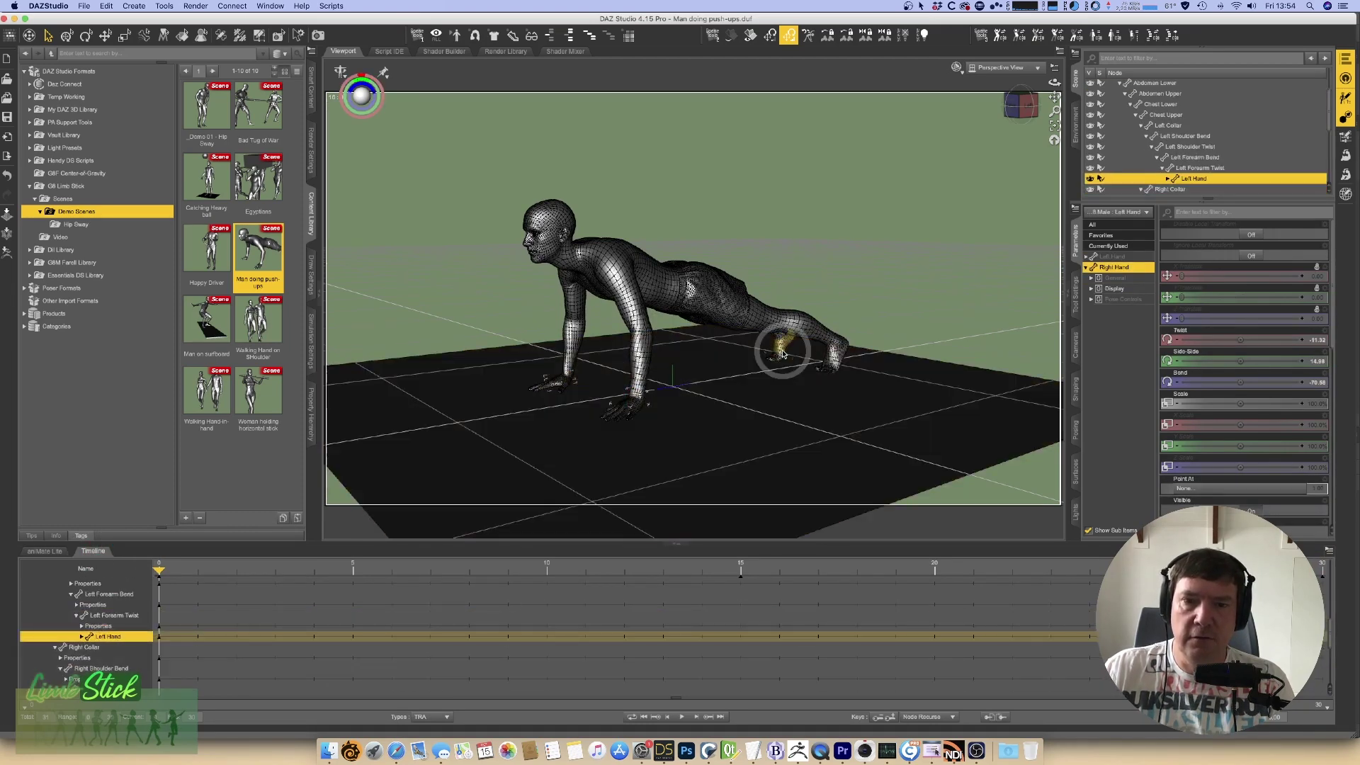
click(784, 353)
ctrl+click(830, 354)
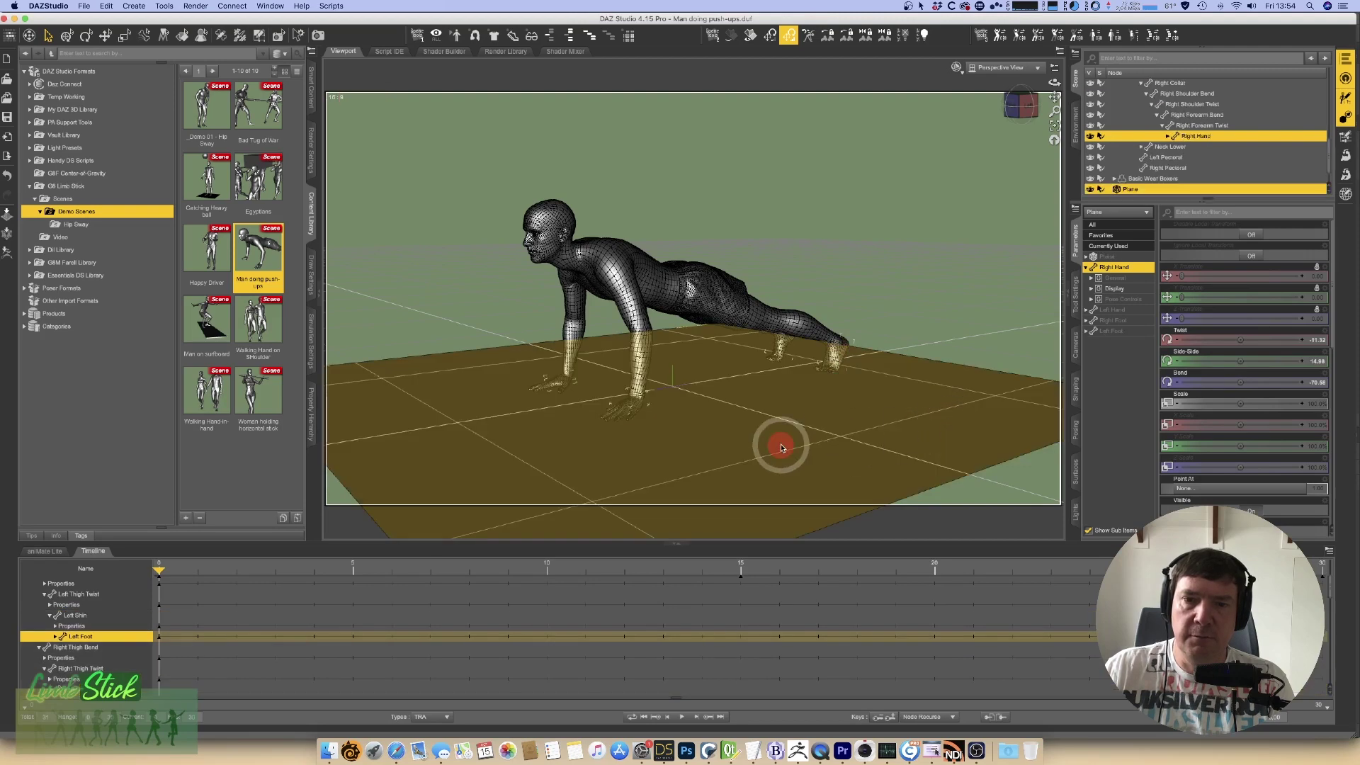
click(598, 196)
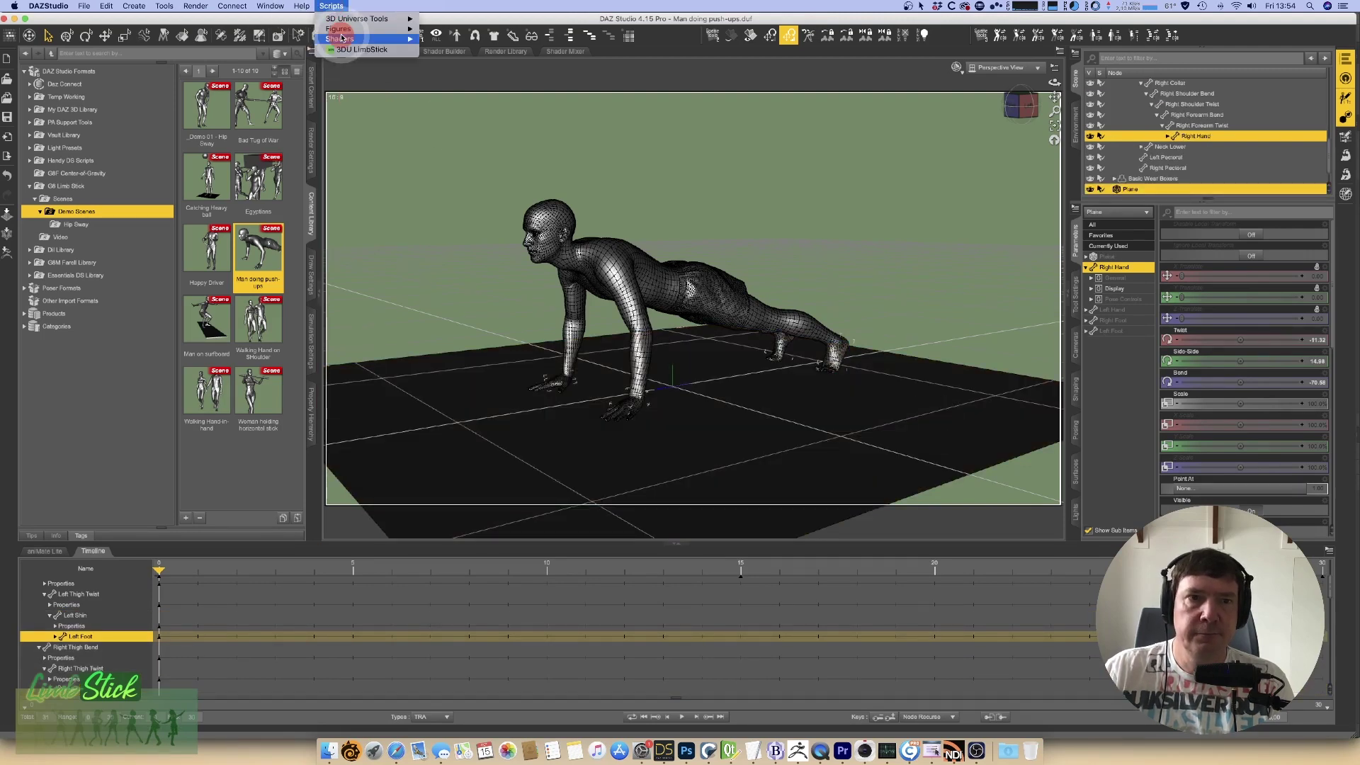
click(740, 489)
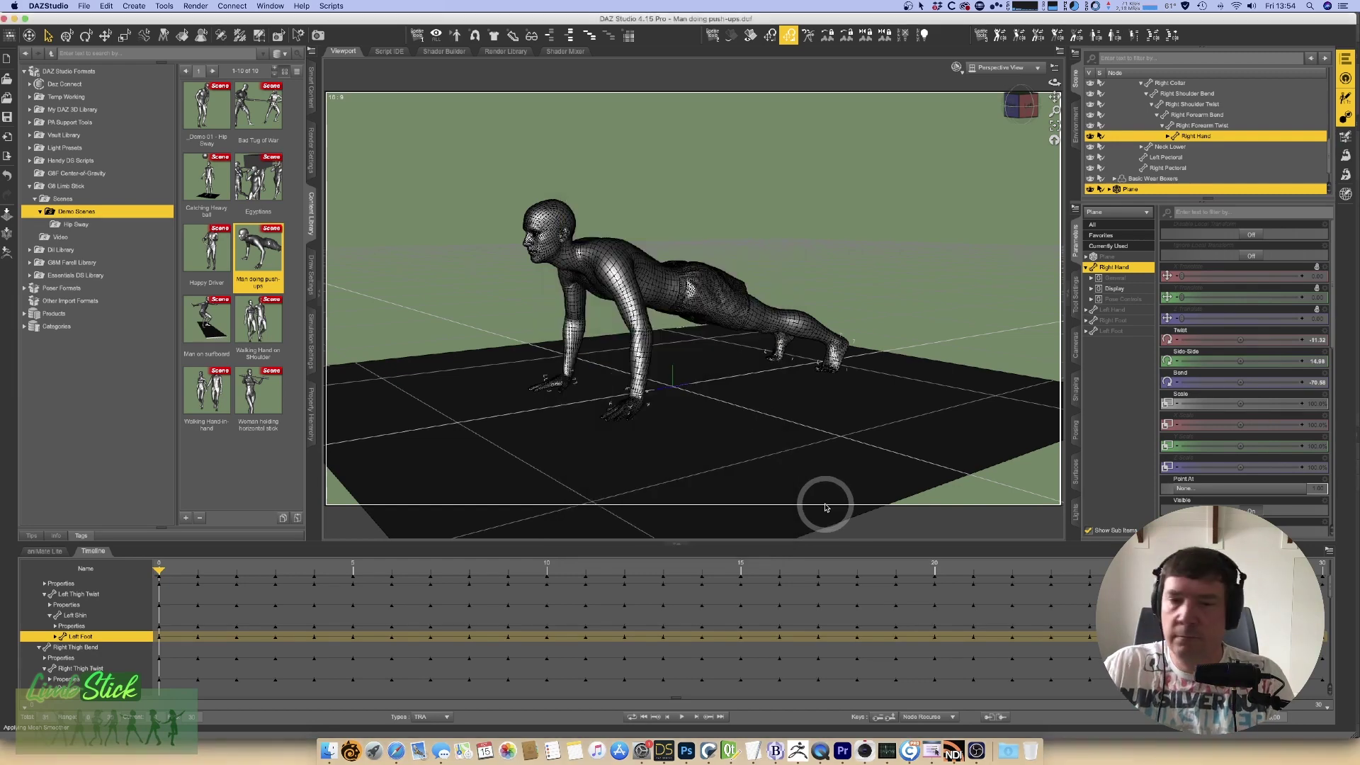
click(682, 718)
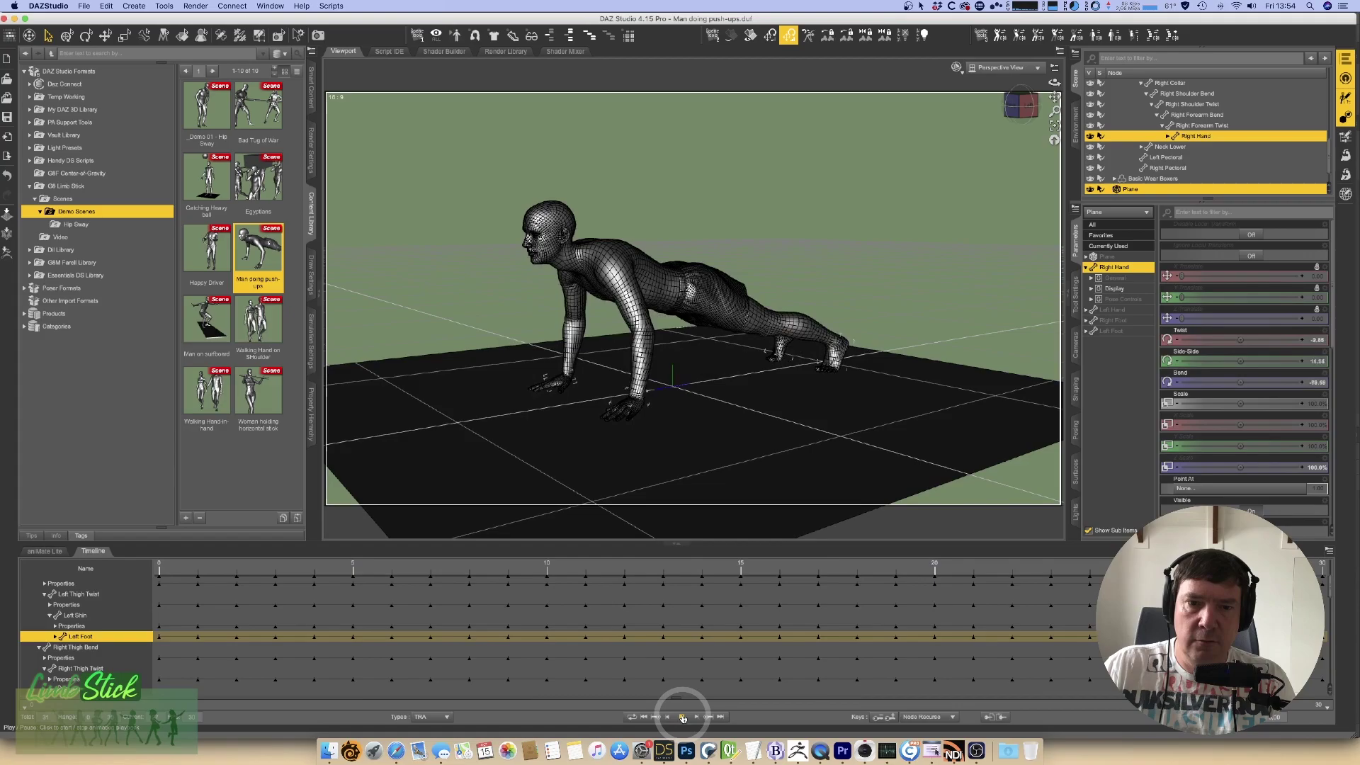
click(682, 718)
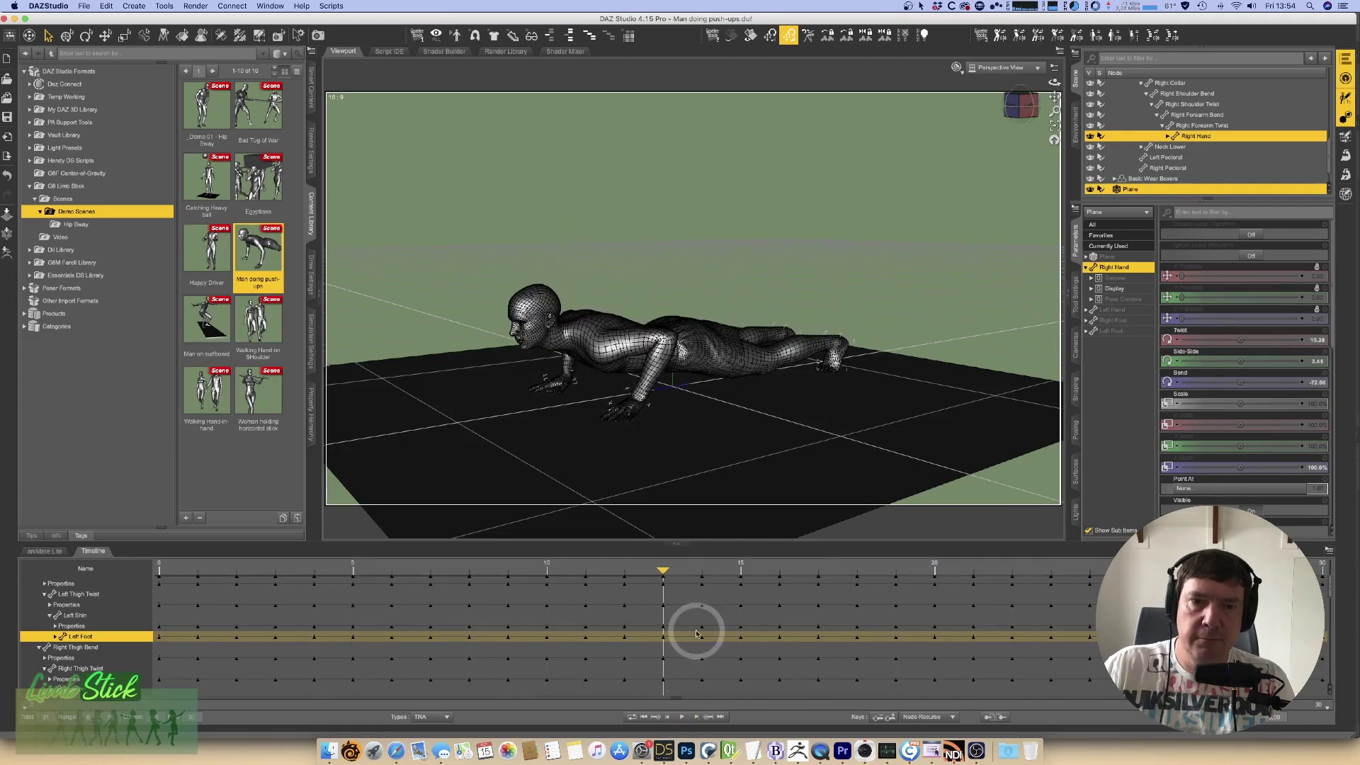